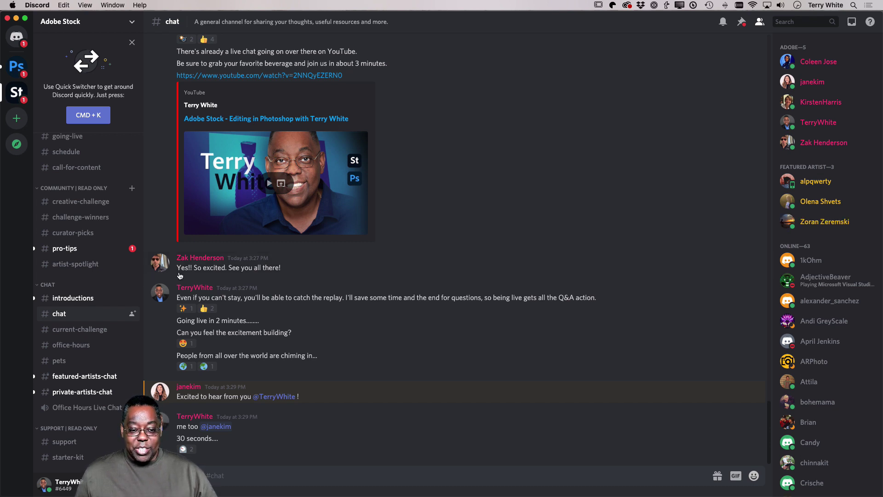
Step: Switch to Photoshop and open the campfire photo Fotolia_209525795_XXL.jpg from the Editing for Stock library
key("super+Tab")
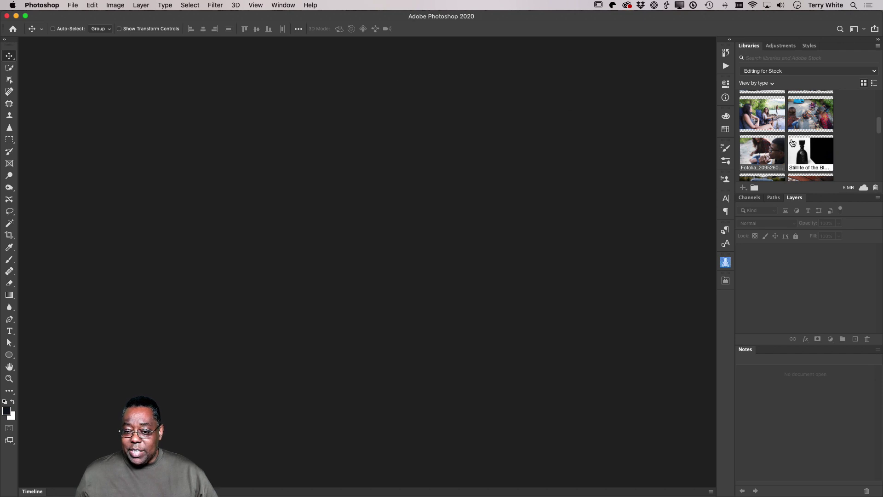
scroll(790, 138, "up", 5)
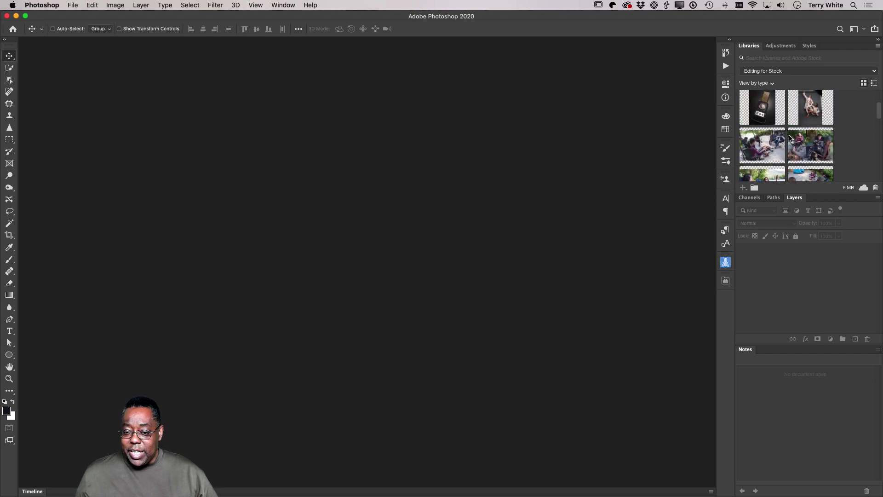
scroll(790, 138, "down", 3)
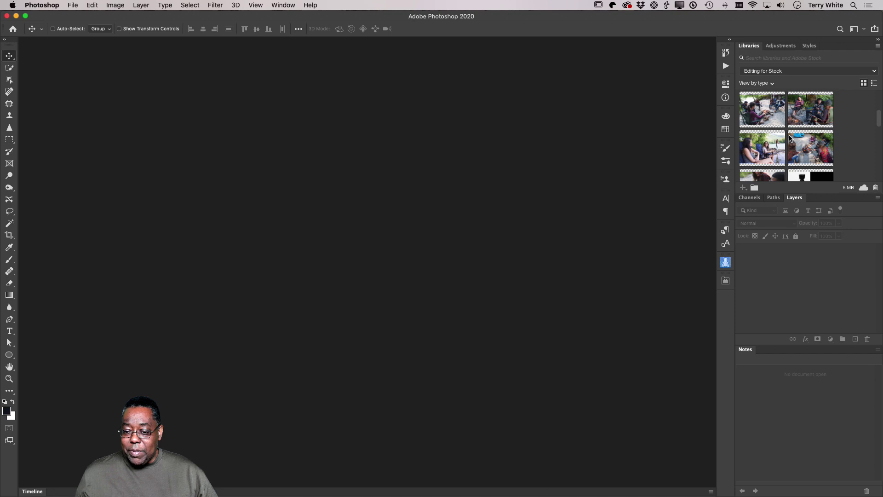
double_click(766, 115)
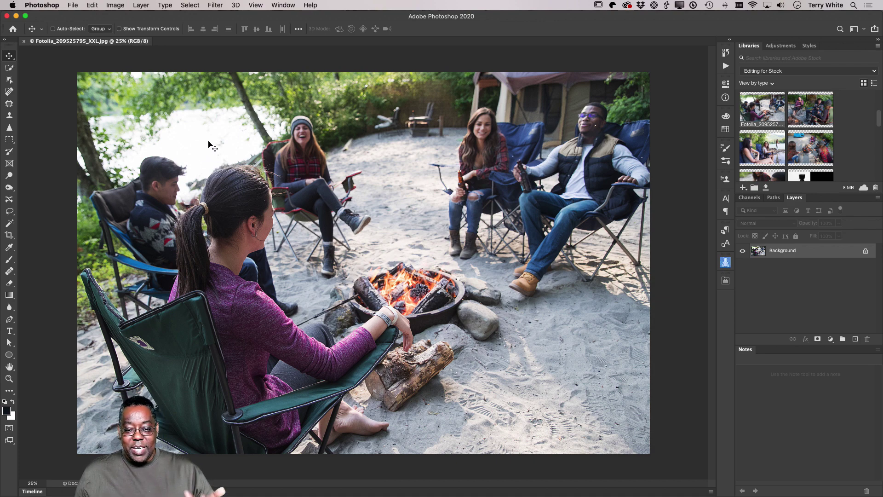
Step: Examine the cheek of the man with glasses and the chair armrest beside the seated woman for distracting flaws
key("z")
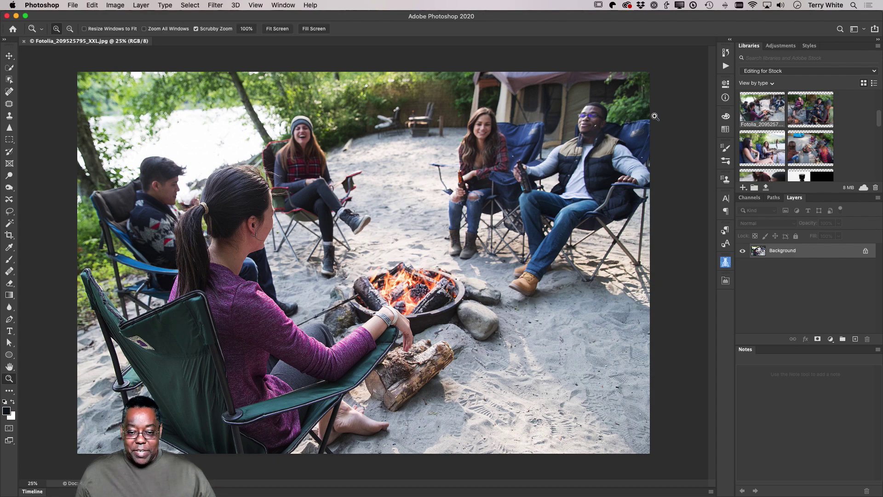
left_click_drag(597, 121, 675, 236)
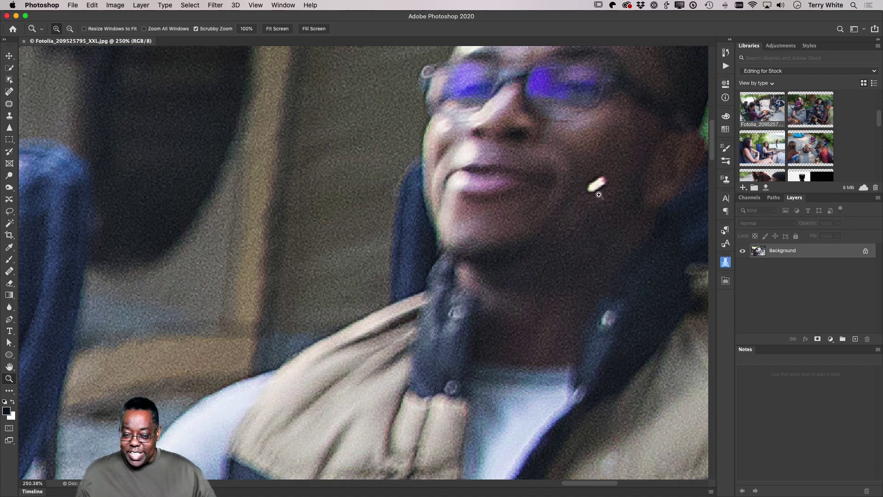
left_click_drag(598, 197, 526, 159)
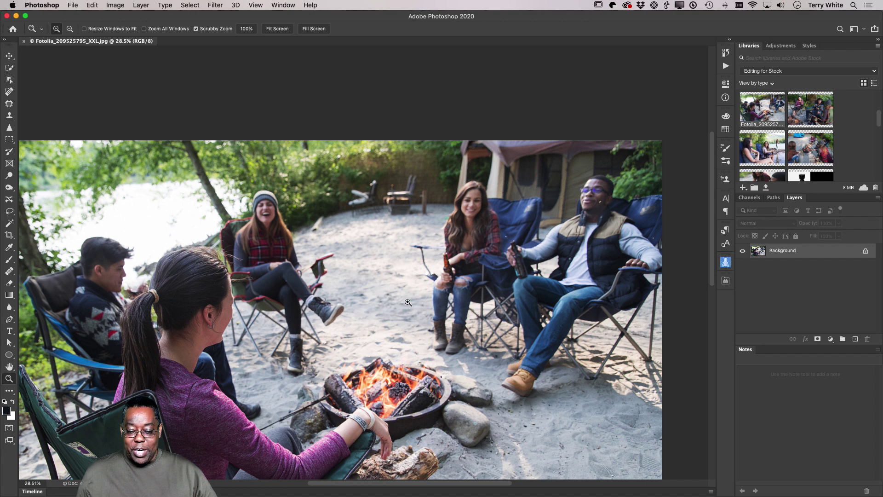
scroll(409, 303, "down", 5)
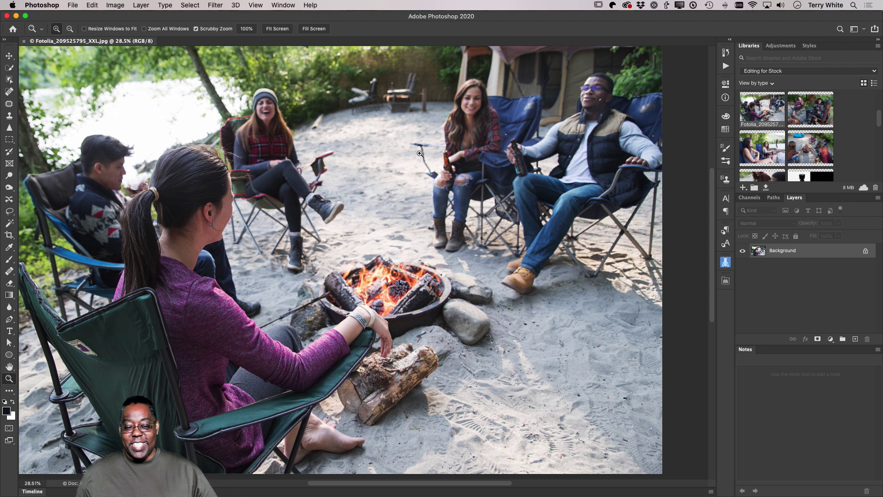
left_click_drag(421, 154, 476, 200)
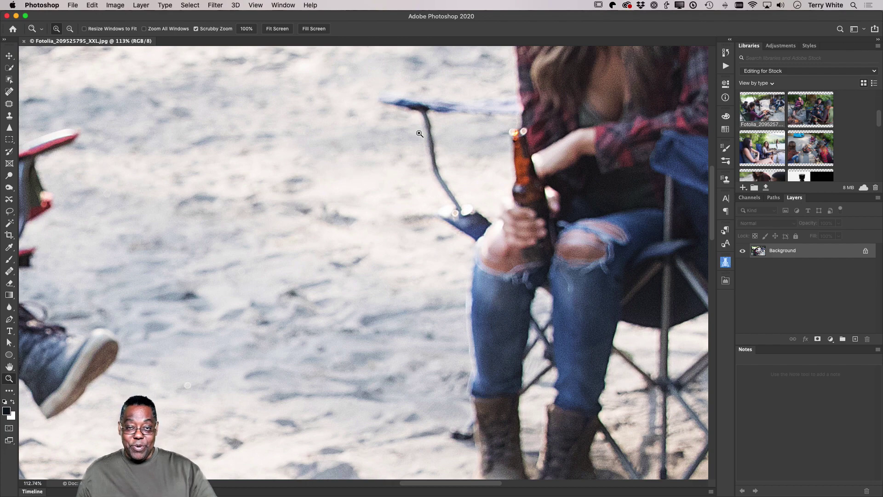
left_click_drag(420, 134, 375, 125)
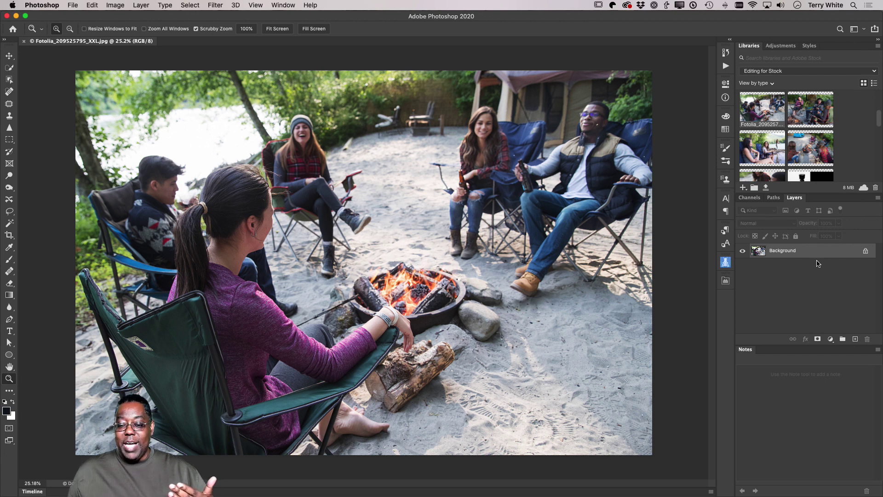
Step: Duplicate the Background layer and remove the white spot on the man's cheek with a size 30 Content-Aware Spot Healing Brush
left_click_drag(823, 256, 855, 339)
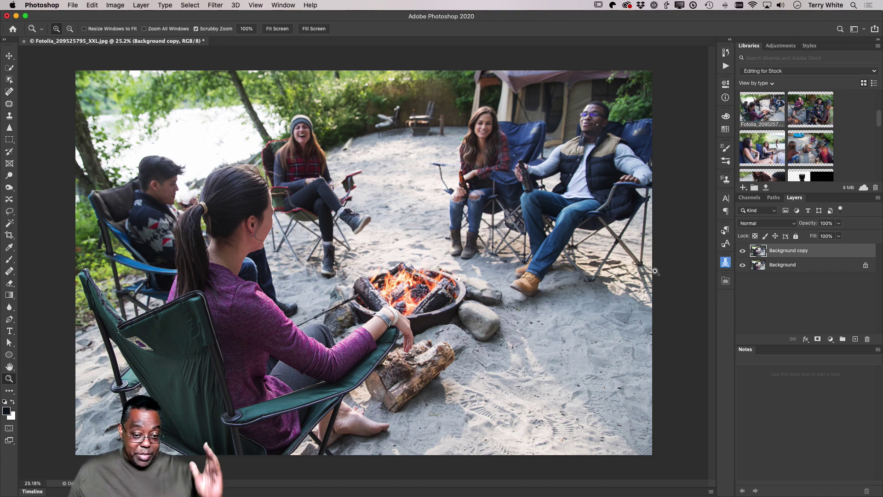
left_click_drag(596, 173, 554, 315)
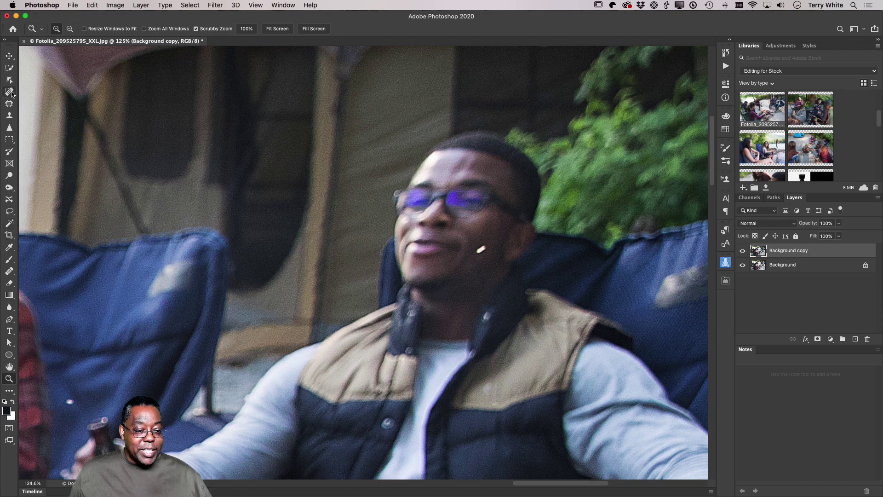
left_click(9, 91)
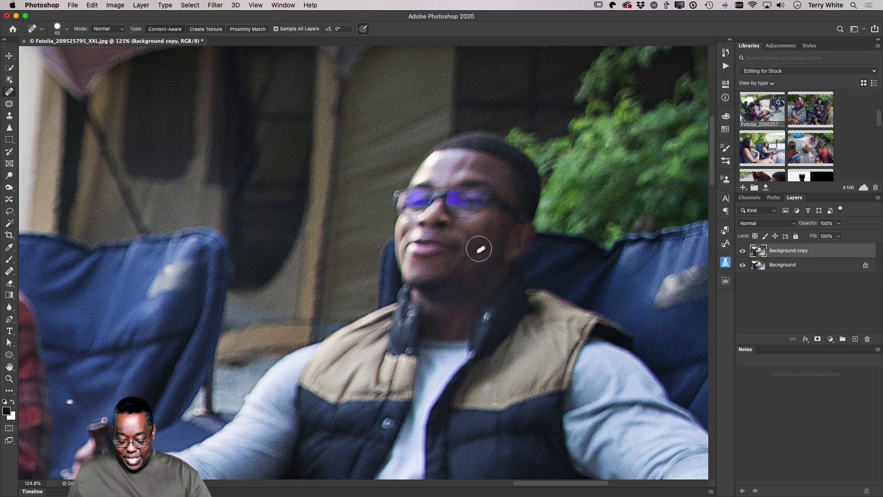
key("bracketleft")
key("bracketleft")
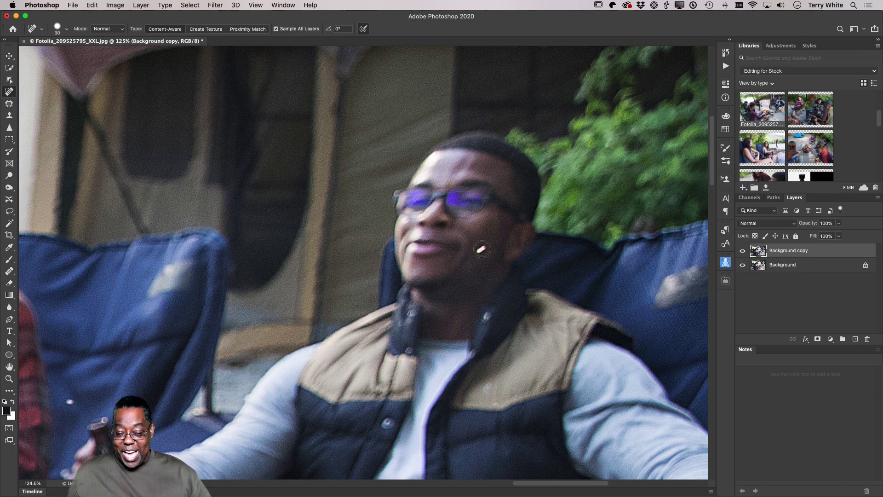
left_click(481, 249)
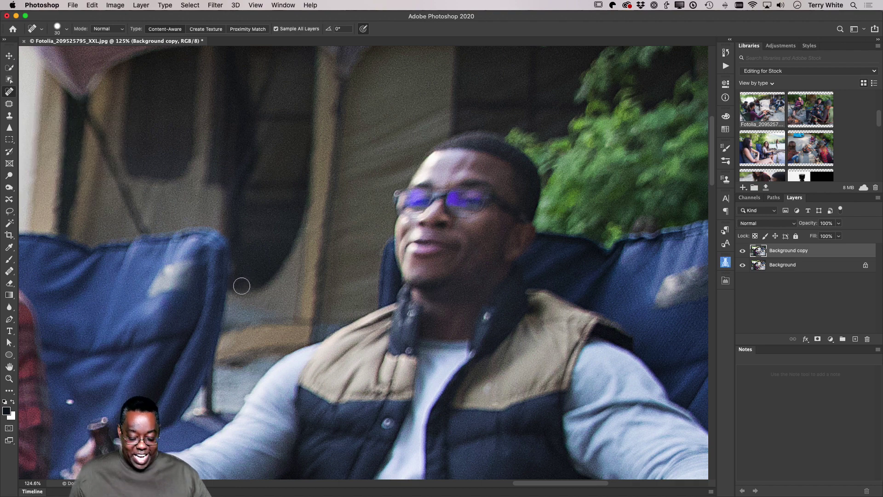
Step: Outline the blue chair armrest and its support beside the woman holding the bottle with the Patch tool
key("super+0")
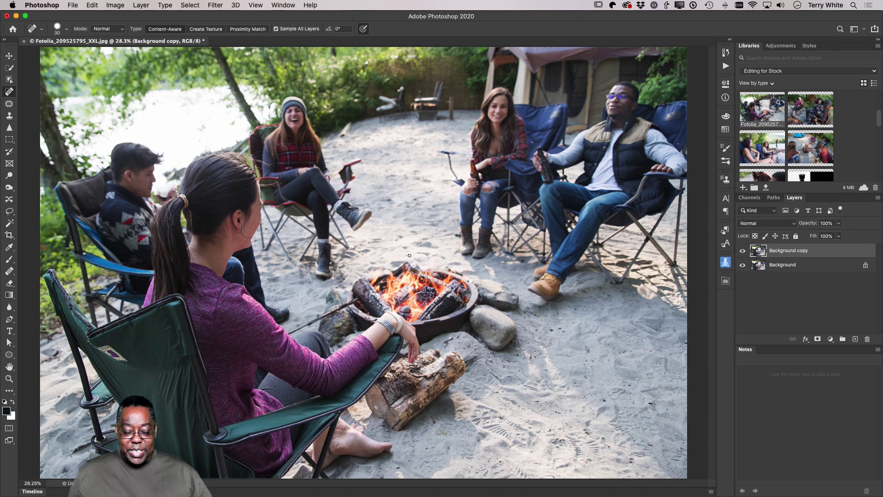
key("z")
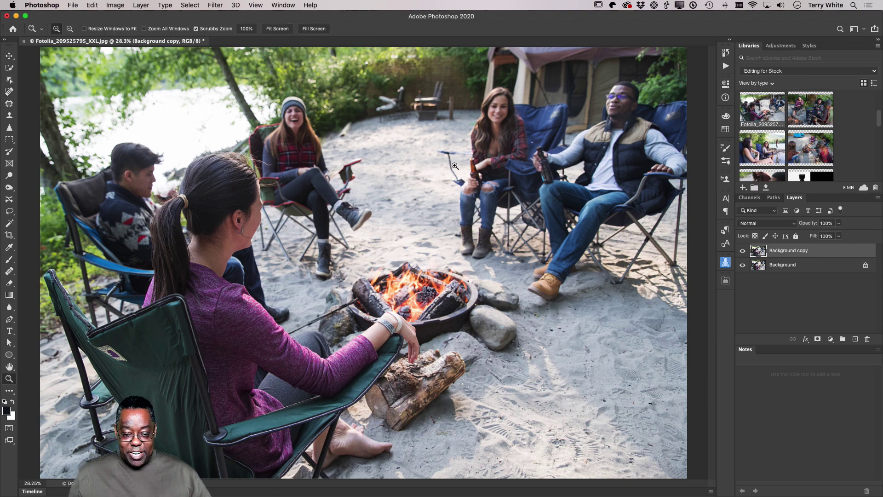
left_click_drag(451, 154, 494, 243)
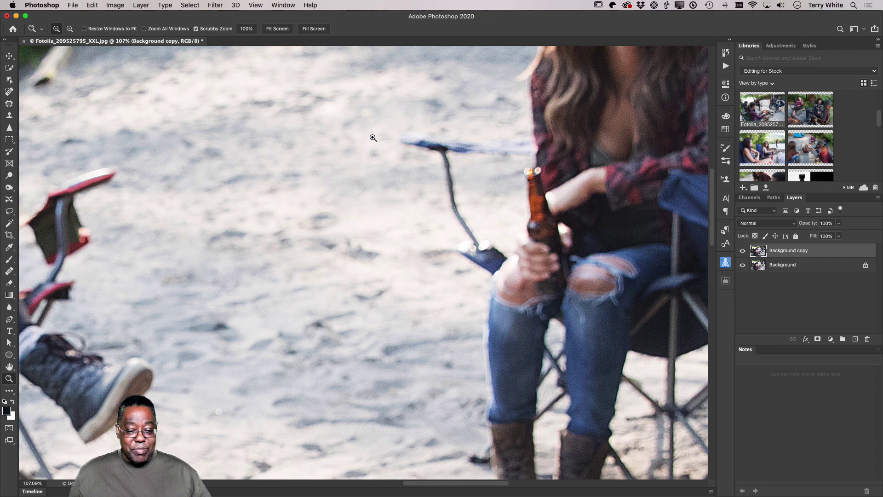
left_click(10, 103)
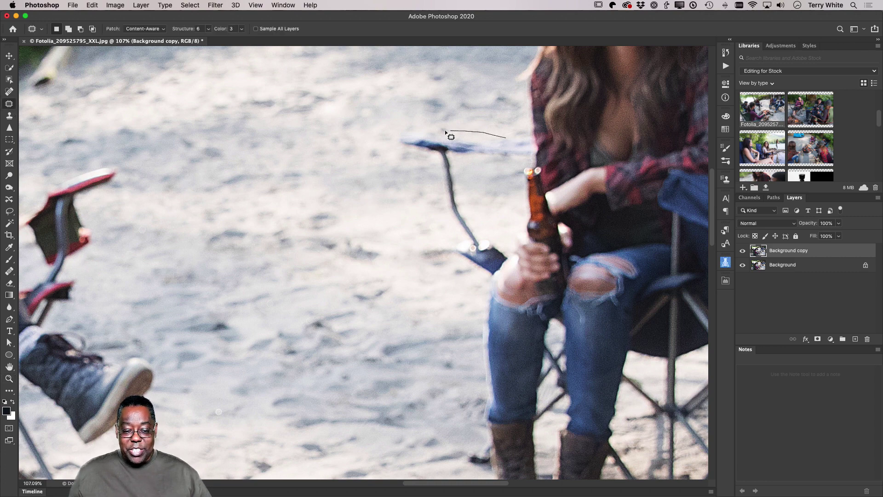
mouse_move(403, 135)
left_mouse_down()
mouse_move(399, 153)
mouse_move(427, 217)
mouse_move(453, 242)
mouse_move(475, 245)
mouse_move(467, 191)
left_mouse_up()
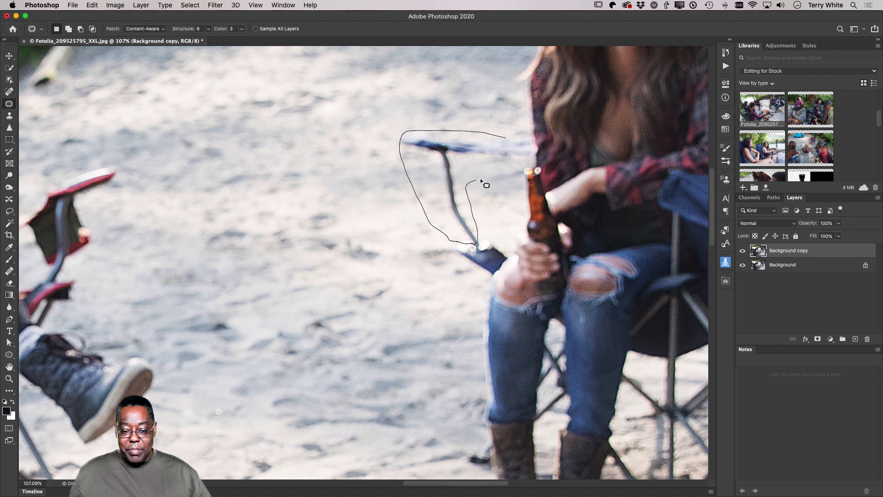
mouse_move(534, 158)
left_mouse_down()
mouse_move(536, 147)
mouse_move(498, 137)
left_mouse_up()
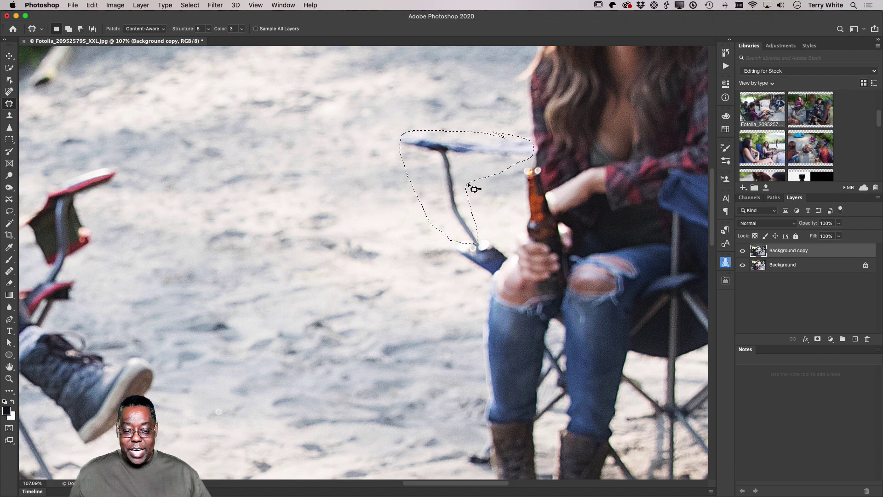
Step: Set the patch mode to Normal, replace the outlined armrest with clean sand beside it, and deselect
left_click(141, 28)
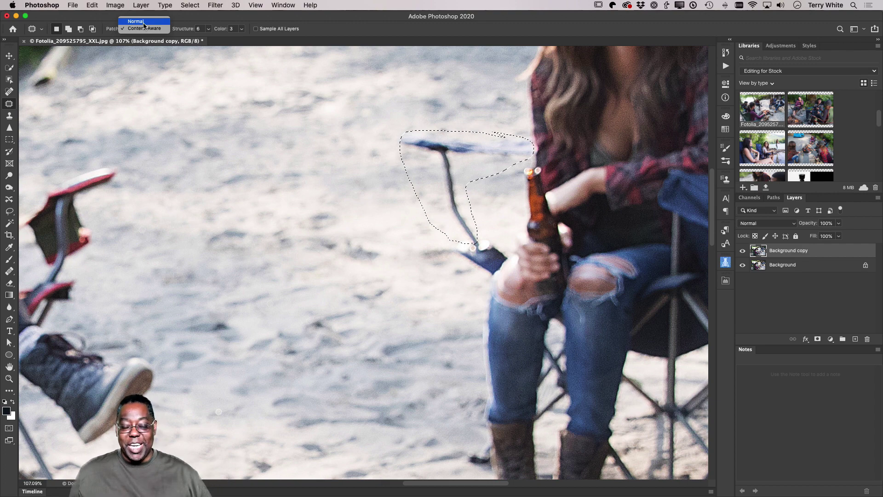
left_click(144, 22)
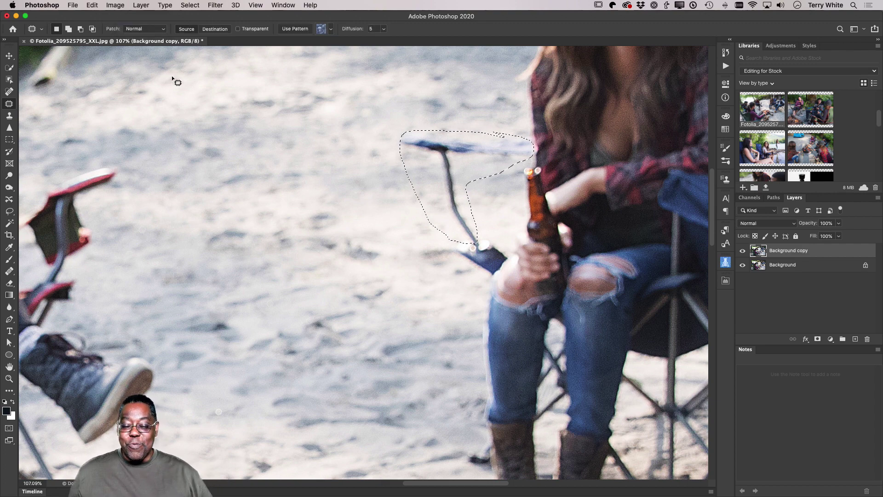
left_click_drag(441, 152, 248, 141)
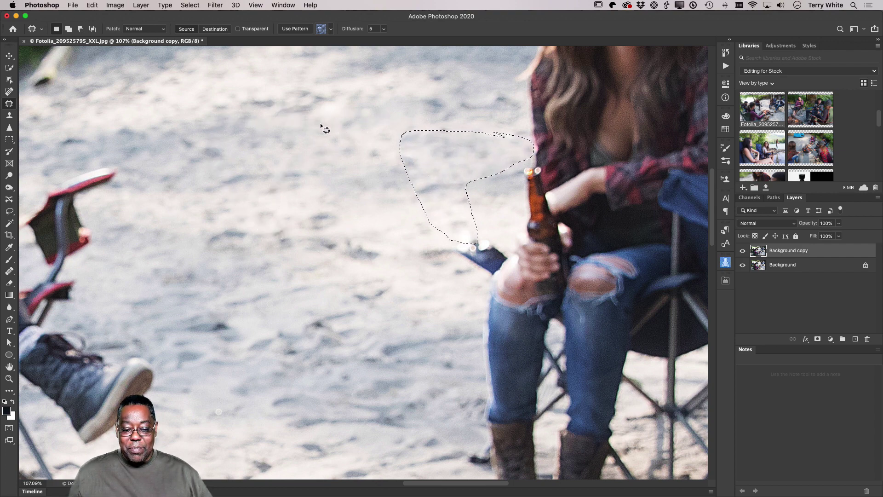
key("super+d")
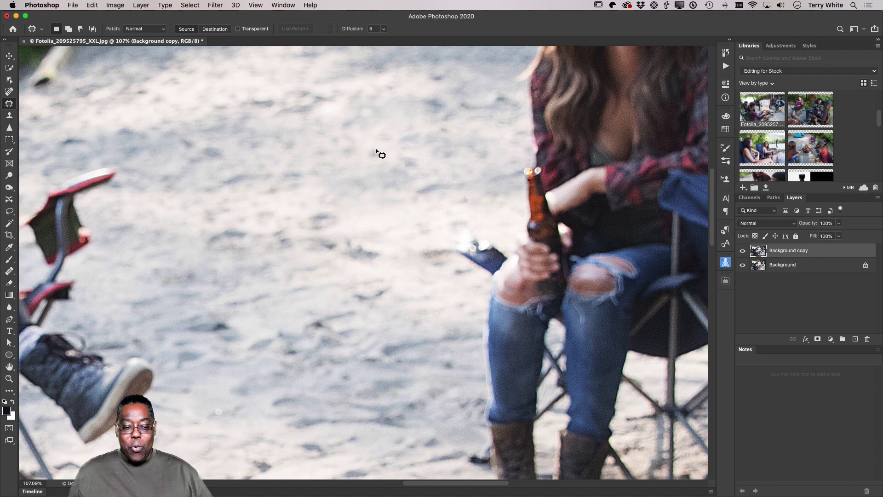
left_click(142, 30)
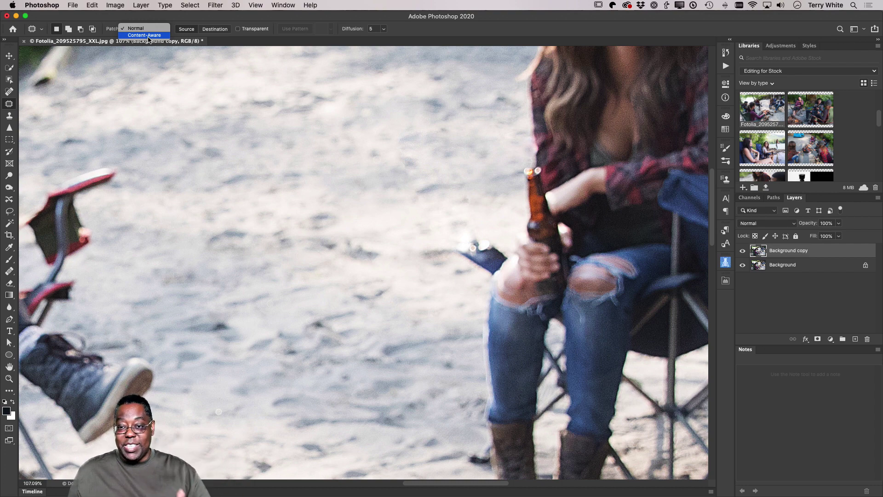
left_click(153, 29)
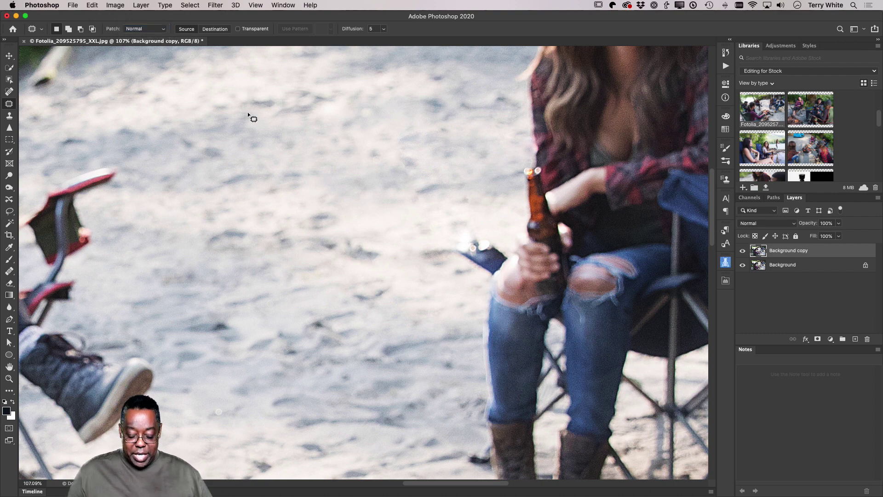
key("super+0")
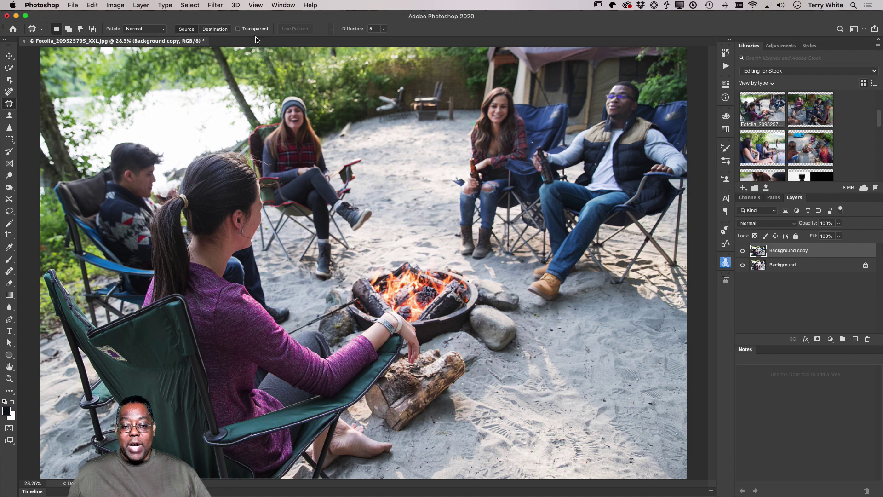
Step: Convert the Background copy layer for Smart Filters and open the Camera Raw Filter on it
left_click(219, 6)
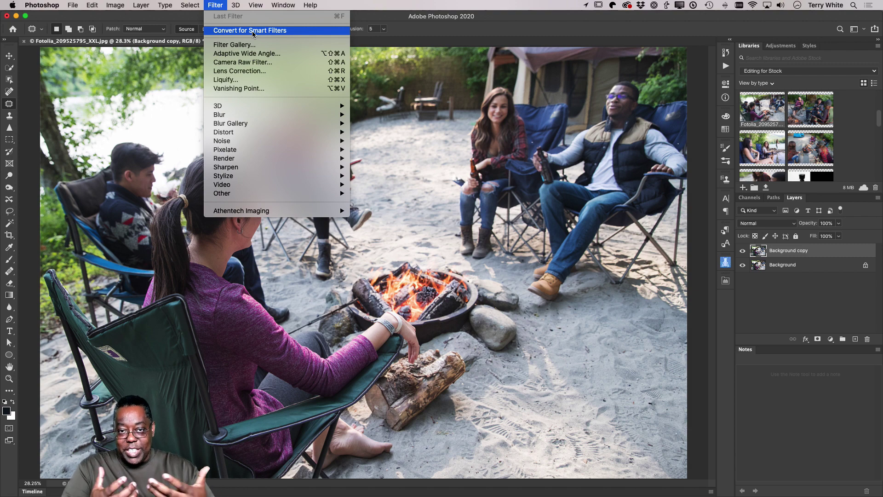
left_click(252, 31)
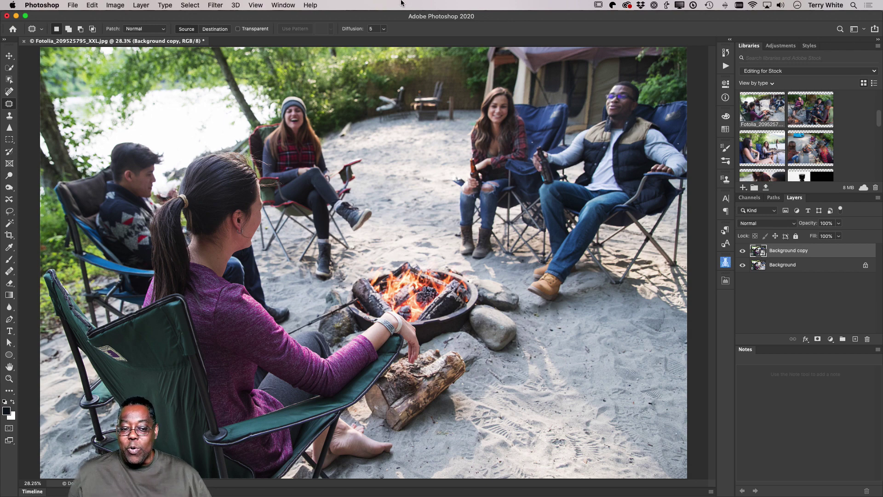
left_click(215, 5)
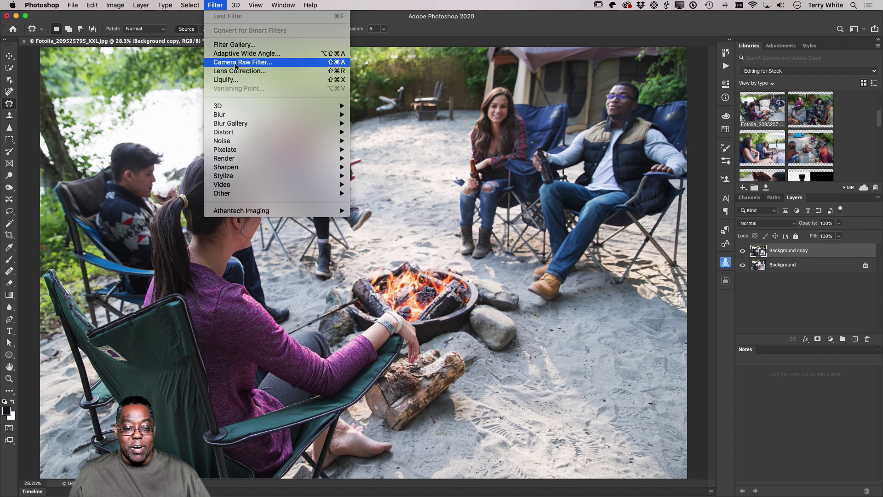
left_click(236, 63)
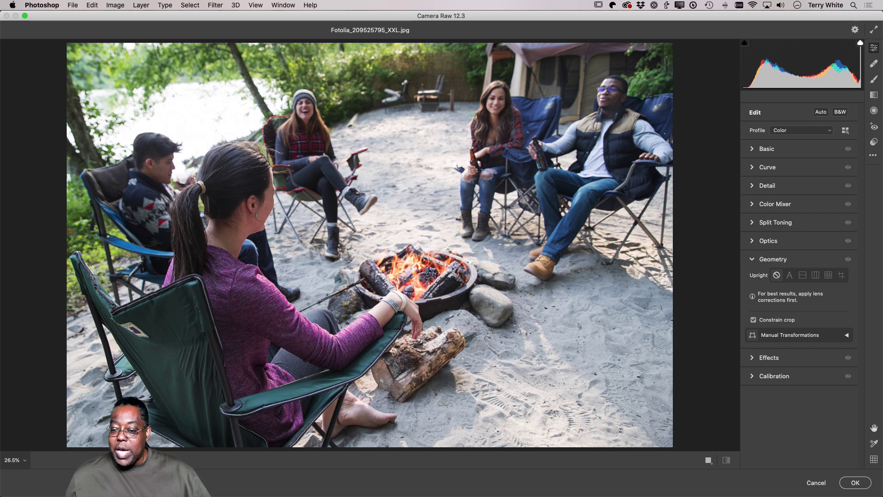
Step: Darken the bright lake water behind the group with a Camera Raw adjustment brush at Exposure -1.00
left_click(874, 79)
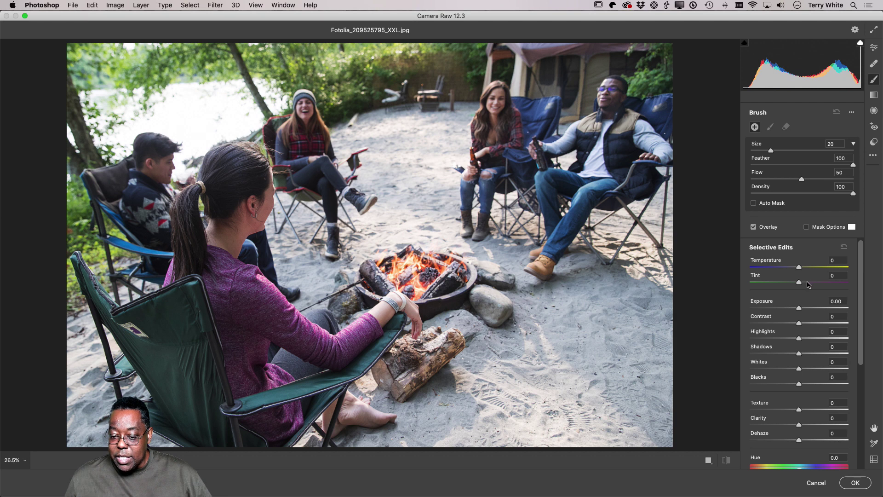
left_click_drag(800, 310, 787, 309)
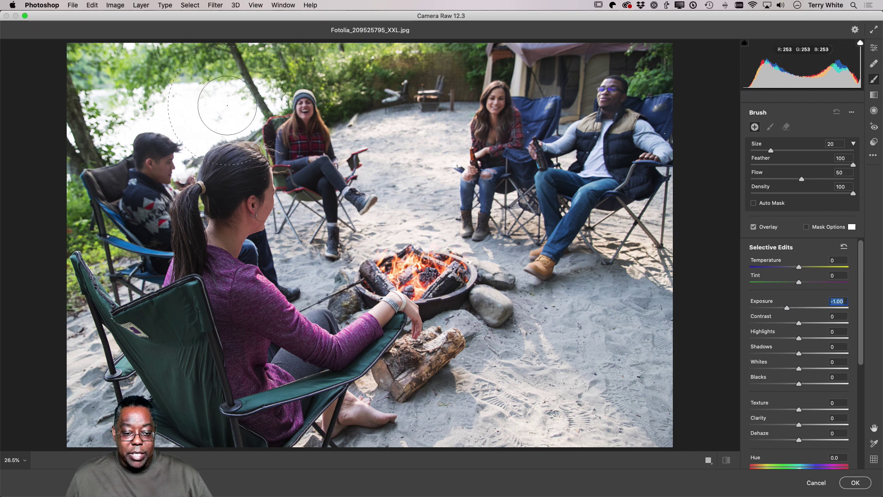
mouse_move(235, 100)
left_mouse_down()
mouse_move(209, 108)
mouse_move(212, 100)
mouse_move(132, 98)
mouse_move(115, 78)
mouse_move(168, 63)
mouse_move(201, 78)
mouse_move(193, 101)
mouse_move(213, 112)
mouse_move(187, 113)
mouse_move(203, 121)
mouse_move(170, 127)
mouse_move(203, 117)
mouse_move(130, 116)
mouse_move(111, 109)
mouse_move(101, 92)
mouse_move(232, 132)
mouse_move(183, 124)
mouse_move(210, 125)
mouse_move(257, 95)
mouse_move(130, 65)
mouse_move(176, 118)
mouse_move(198, 124)
left_mouse_up()
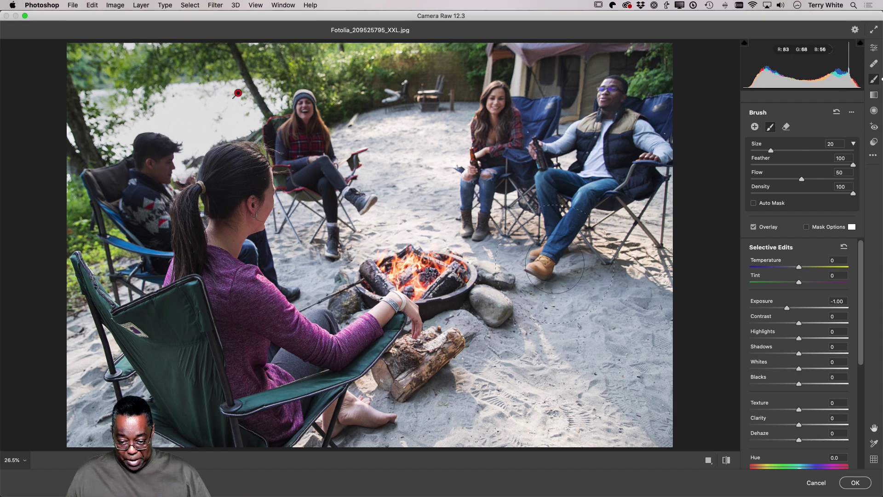
Step: Apply the Camera Raw brush adjustment, reopen the smart filter to check the lake's brush pin, and close it without changes
left_click(855, 482)
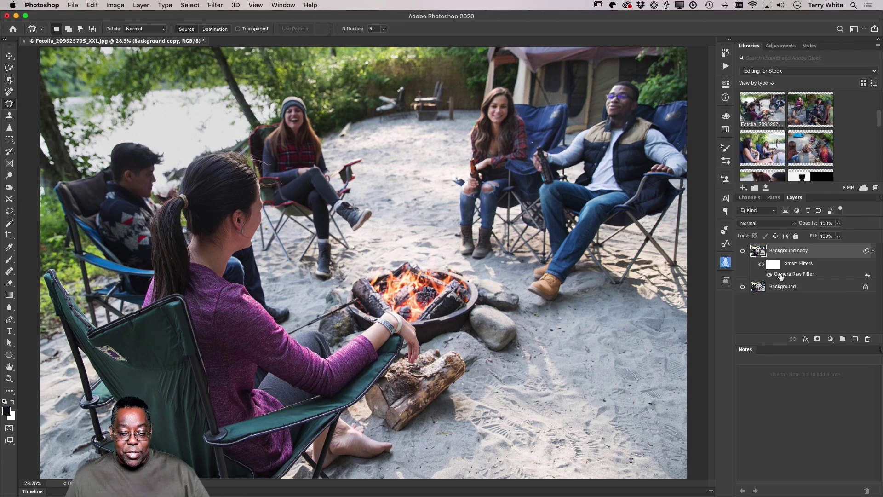
double_click(781, 275)
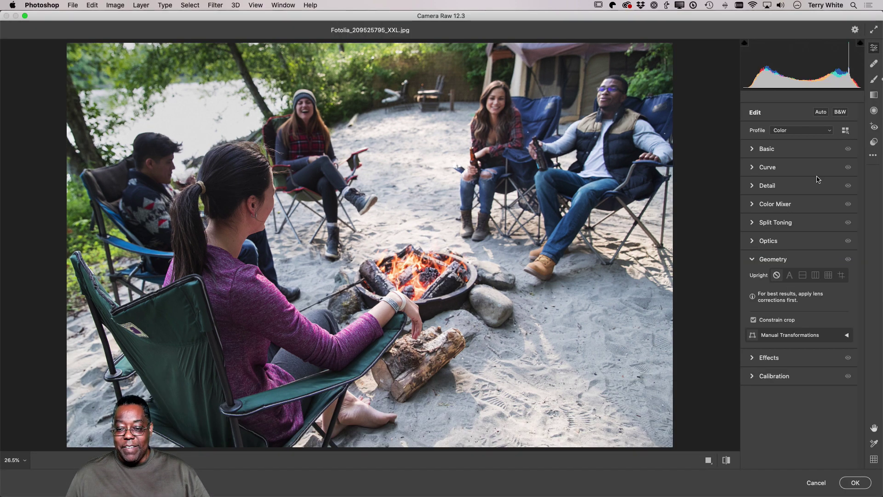
left_click(875, 79)
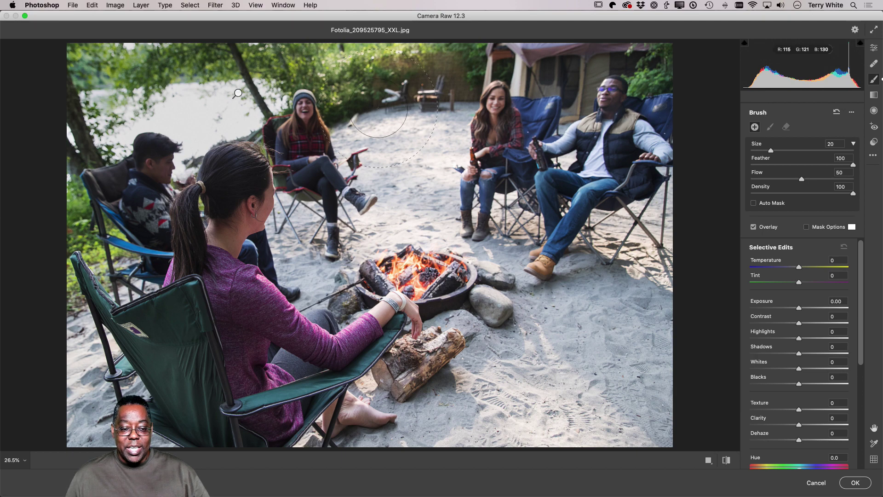
mouse_move(238, 90)
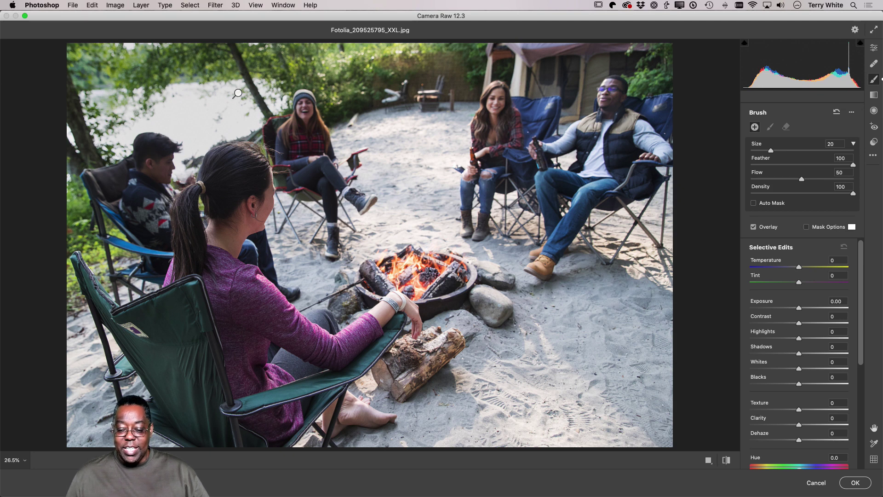
left_click(820, 488)
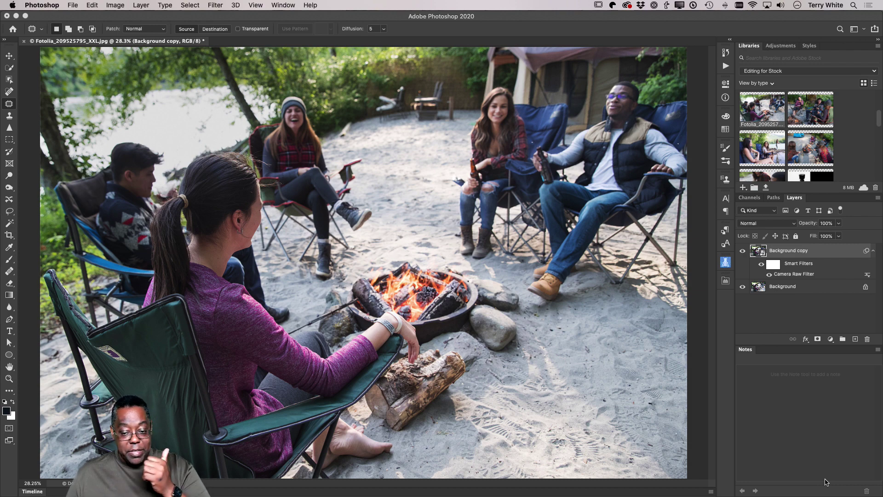
Step: Reopen the Camera Raw smart filter, apply Auto tone corrections, and set Exposure to -0.05
double_click(790, 274)
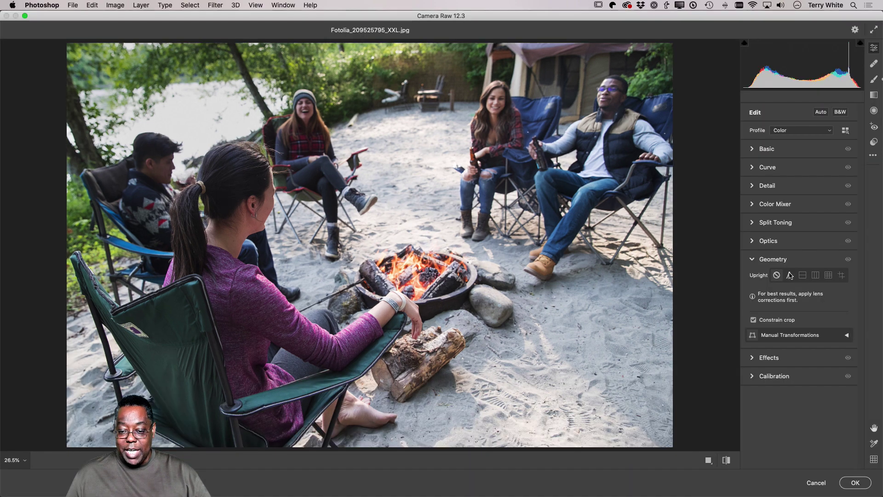
left_click(793, 150)
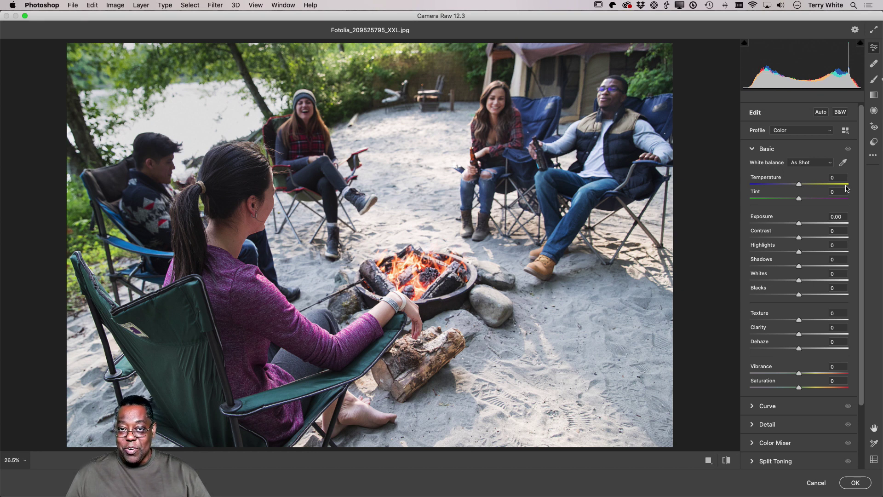
left_click(820, 113)
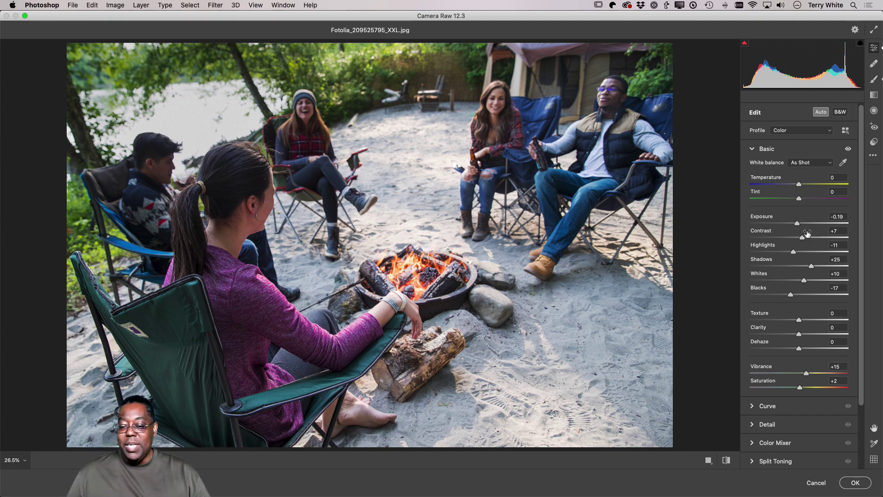
left_click_drag(798, 225, 798, 225)
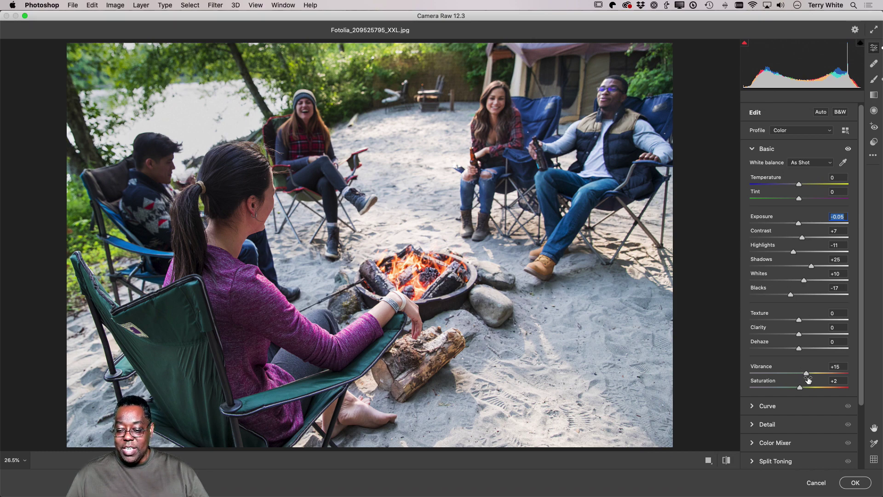
Step: Reset Saturation to 0, set Vibrance to +13, and apply the Camera Raw Filter
double_click(800, 388)
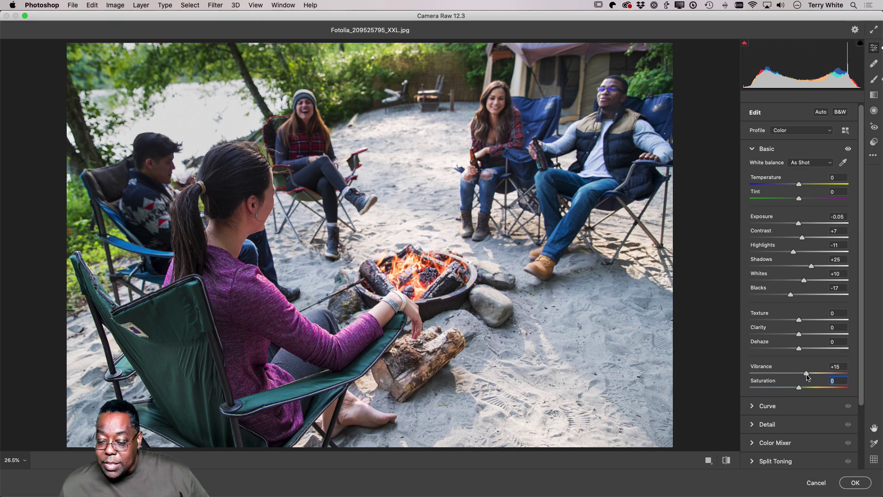
left_click_drag(809, 378, 807, 379)
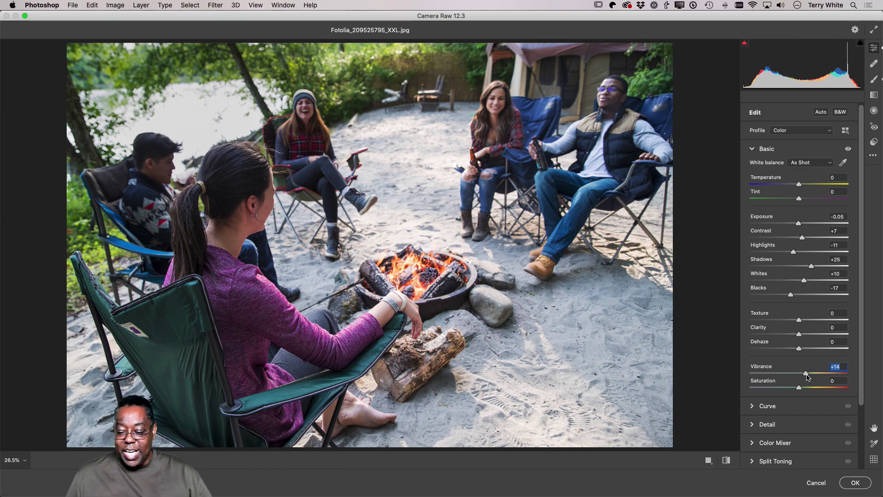
left_click_drag(809, 377, 807, 380)
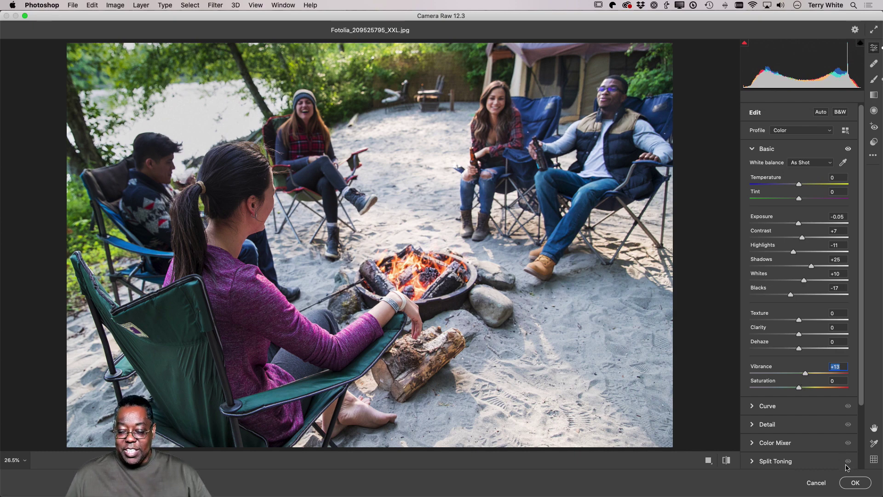
left_click(854, 482)
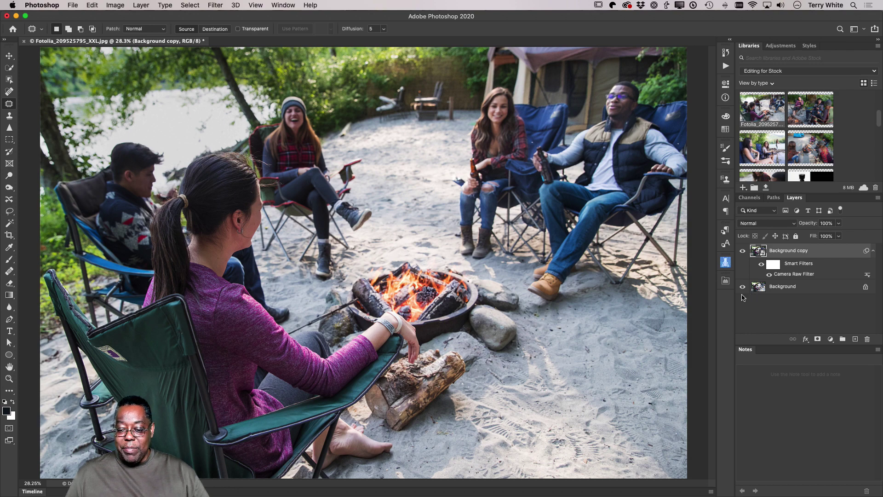
Step: Compare the retouched Background copy with the original, and examine the patched sand beside the woman holding the bottle
left_click(742, 251)
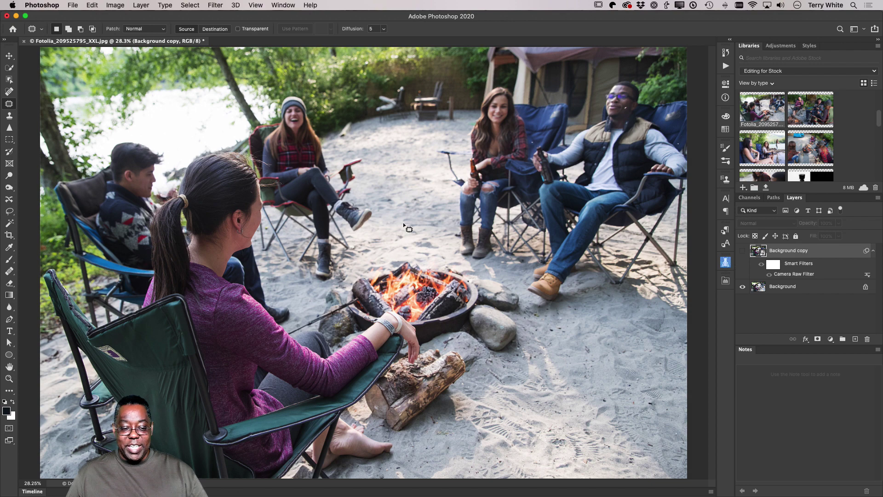
left_click(743, 251)
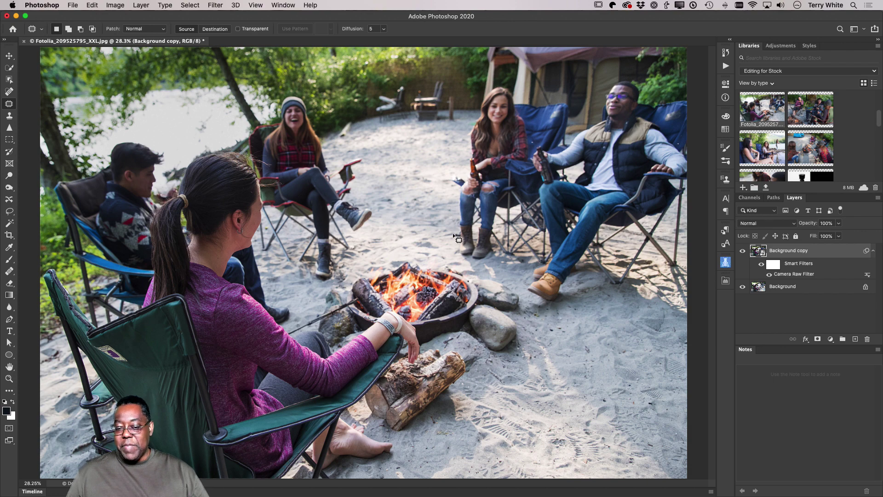
key("z")
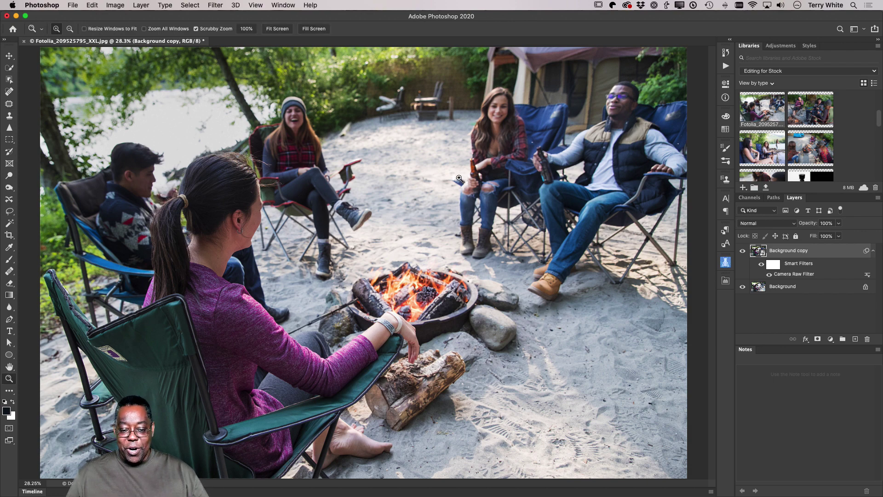
left_click_drag(460, 179, 503, 236)
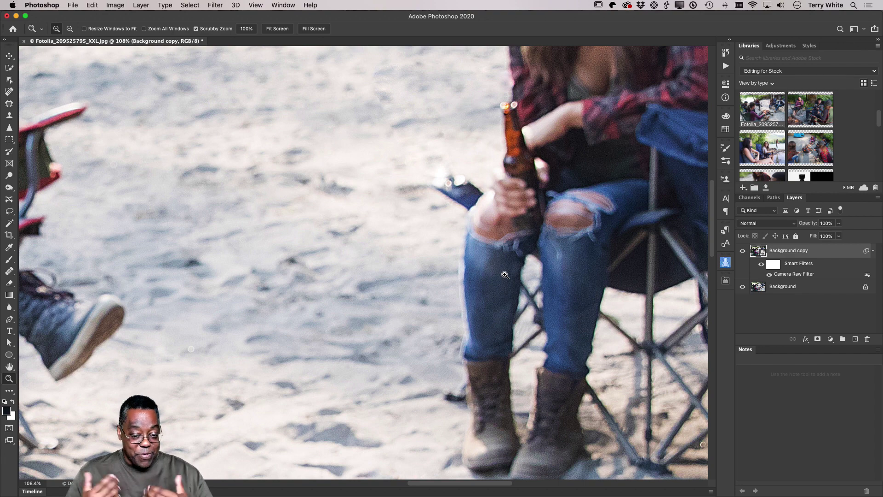
key("super+0")
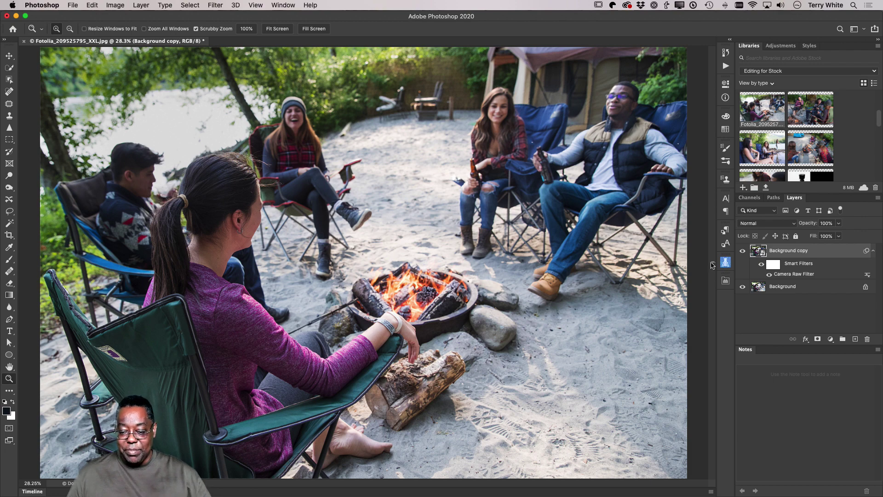
key("super+w")
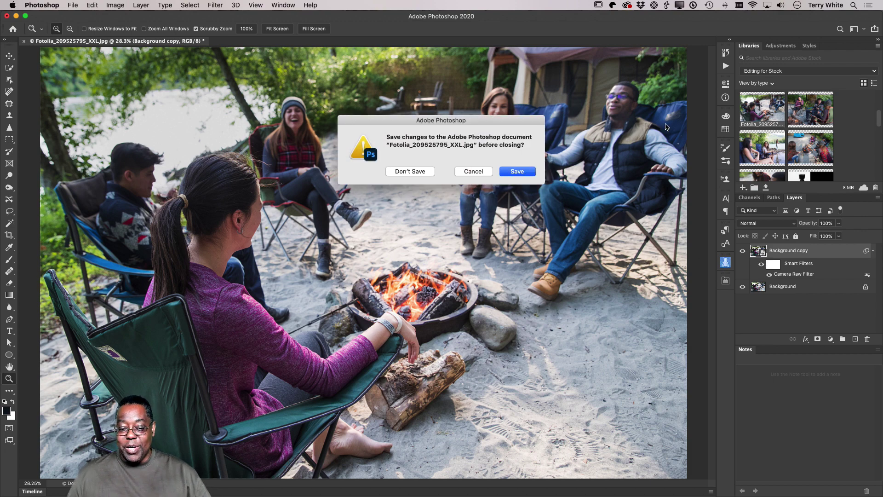
left_click(518, 172)
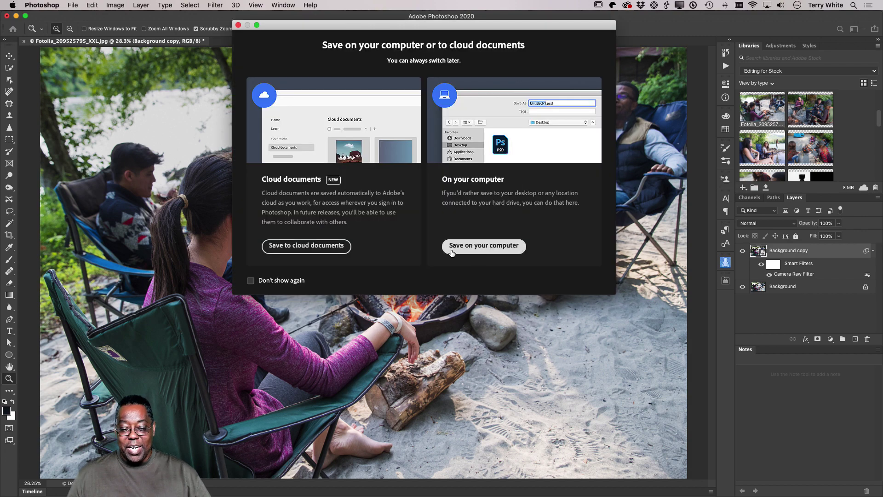
left_click(237, 25)
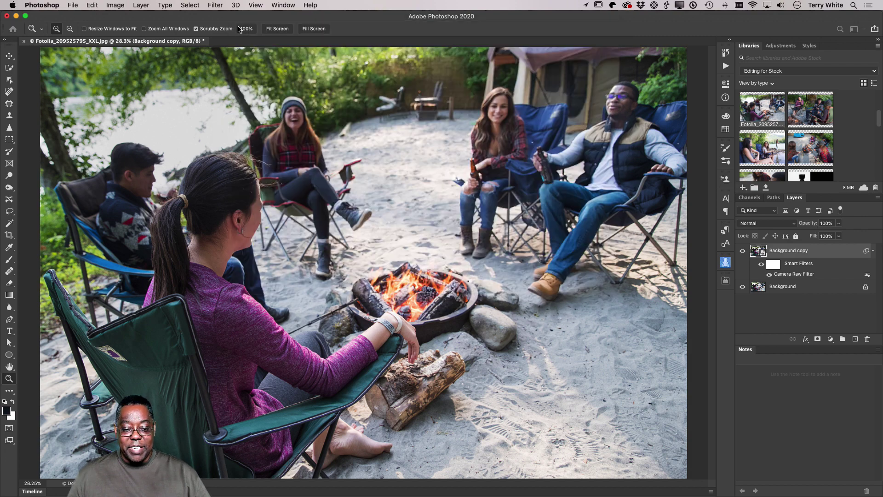
Step: Close the campfire photo without saving and open Fotolia_209525891_XXL from the Editing for Stock library
key("super+w")
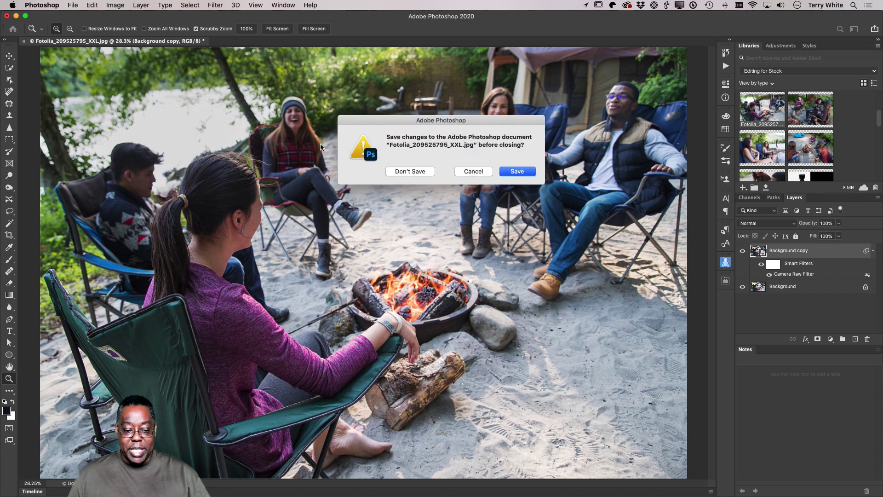
left_click(412, 172)
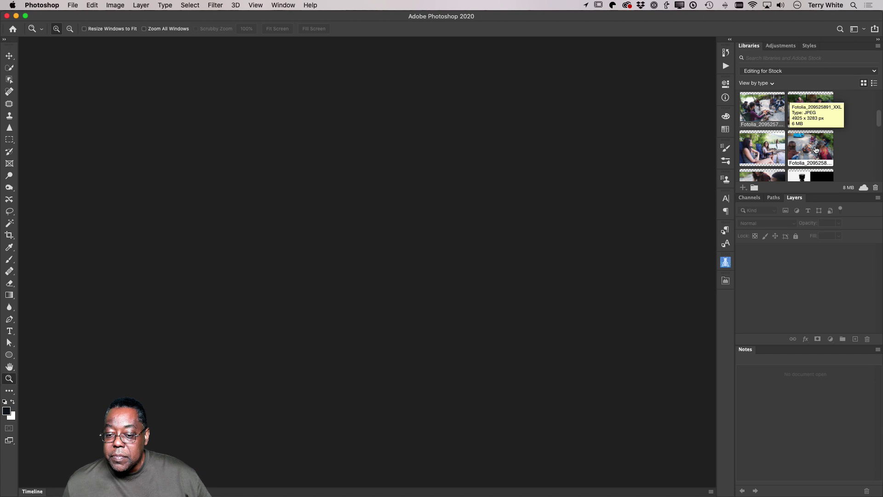
double_click(816, 147)
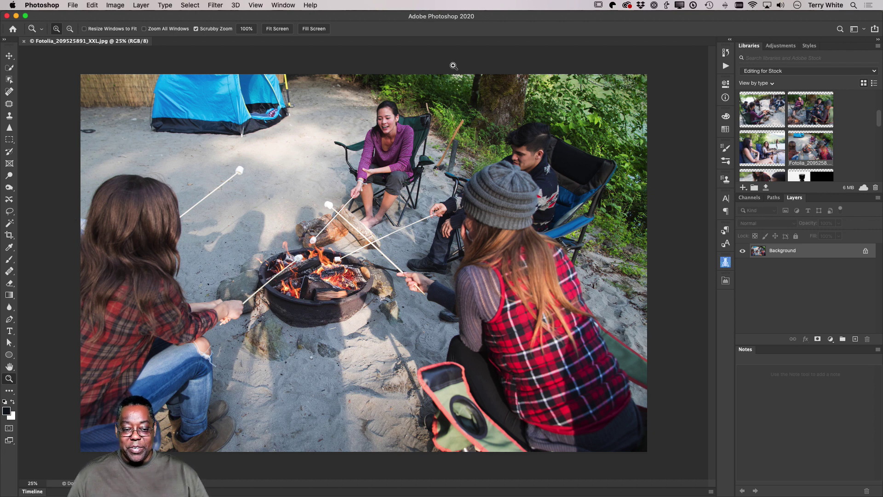
Step: Duplicate the Background layer of the marshmallow roasting photo
left_click(256, 5)
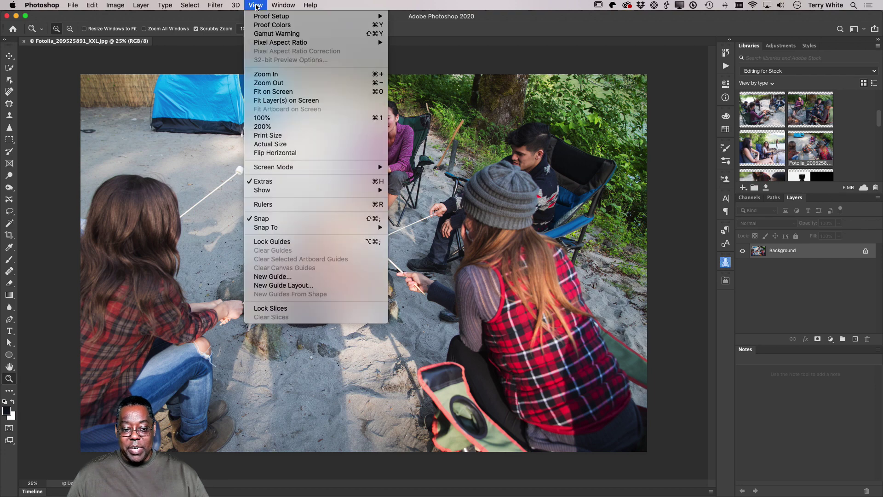
mouse_move(239, 8)
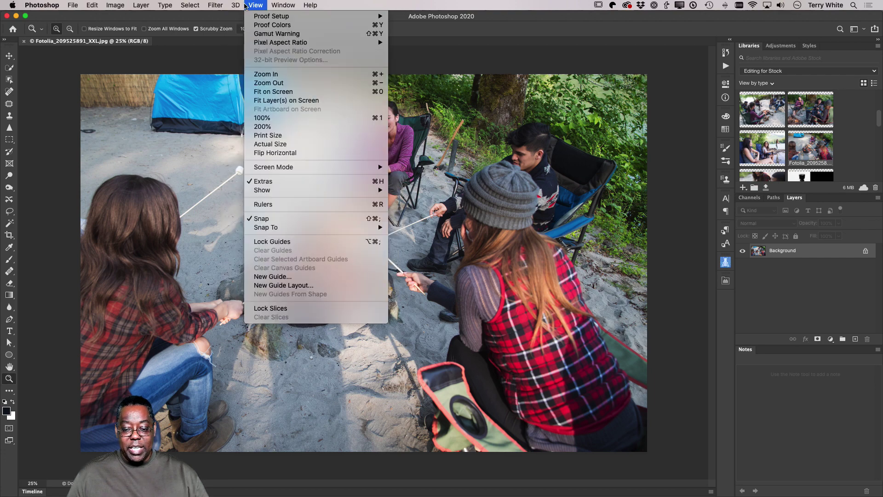
left_click(249, 5)
left_click_drag(826, 256, 855, 340)
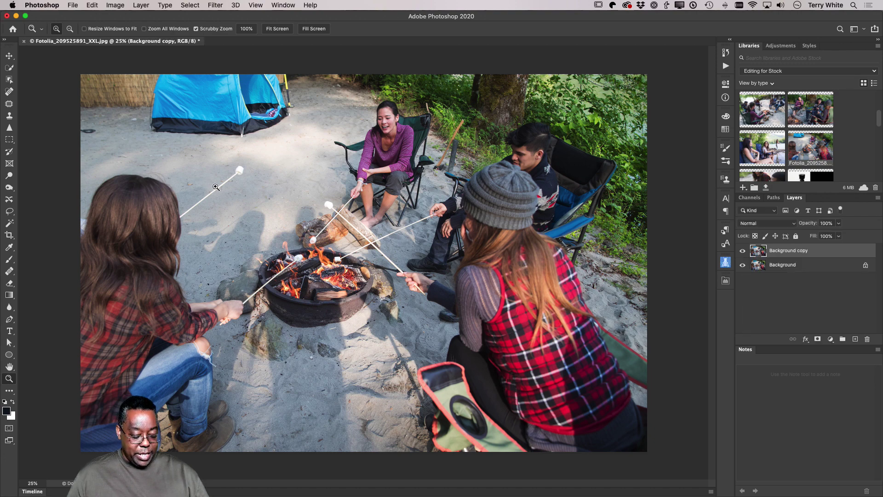
Step: Outline the marshmallow and stick that extend from behind the long-haired woman's head over the sand with the Patch tool
left_click_drag(215, 185, 292, 185)
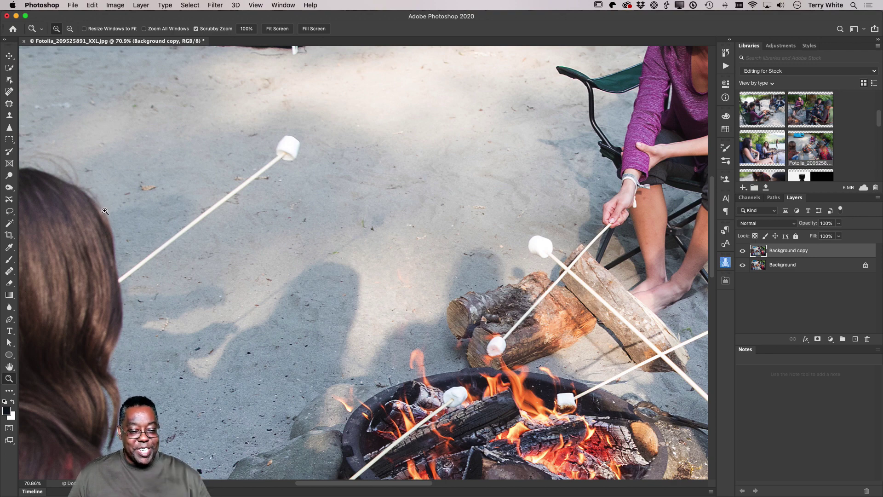
left_click(9, 104)
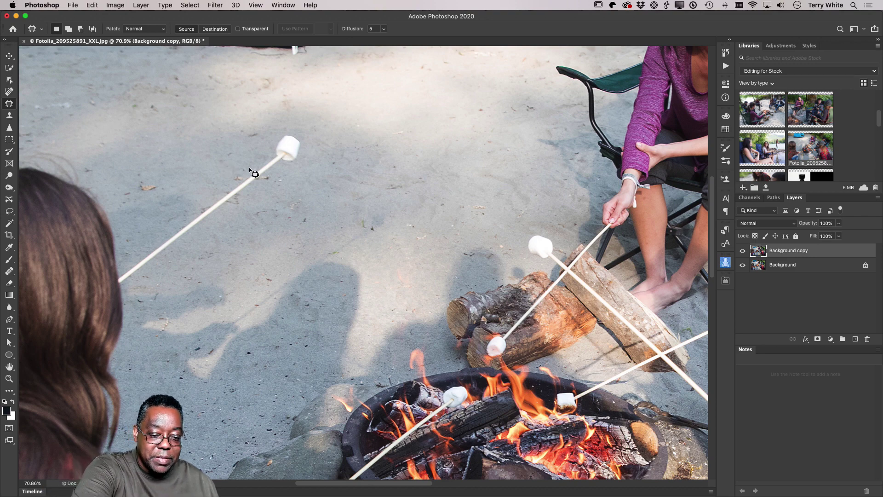
mouse_move(250, 166)
left_mouse_down()
mouse_move(139, 248)
mouse_move(120, 282)
mouse_move(137, 283)
mouse_move(218, 233)
mouse_move(291, 169)
mouse_move(310, 148)
mouse_move(310, 132)
mouse_move(261, 144)
mouse_move(250, 165)
left_mouse_up()
Step: Try to replace the outlined marshmallow and stick with clean sand beside them, check the edge at the hair, and undo the patch
mouse_move(236, 197)
left_mouse_down()
mouse_move(325, 174)
mouse_move(367, 174)
mouse_move(358, 167)
left_mouse_up()
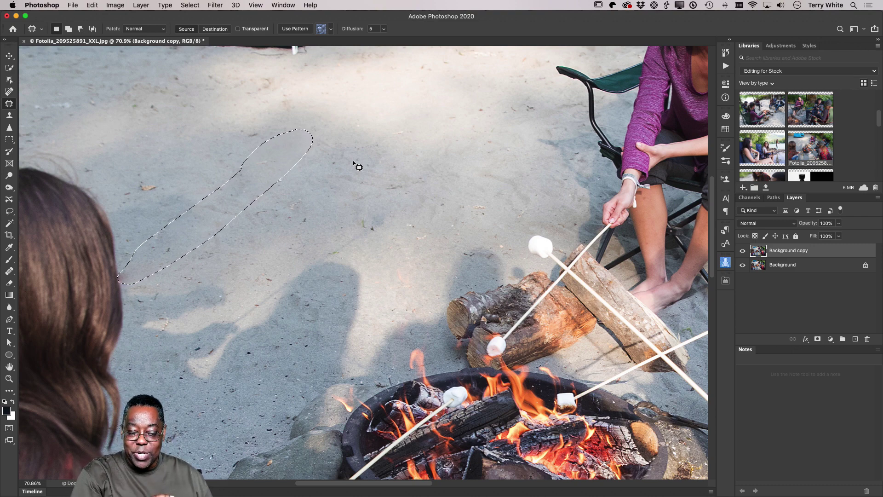
key("z")
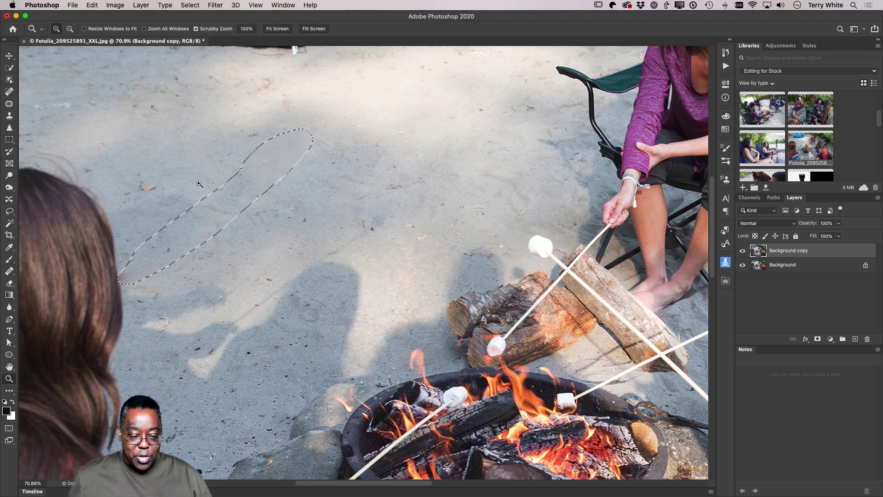
left_click_drag(101, 270, 182, 306)
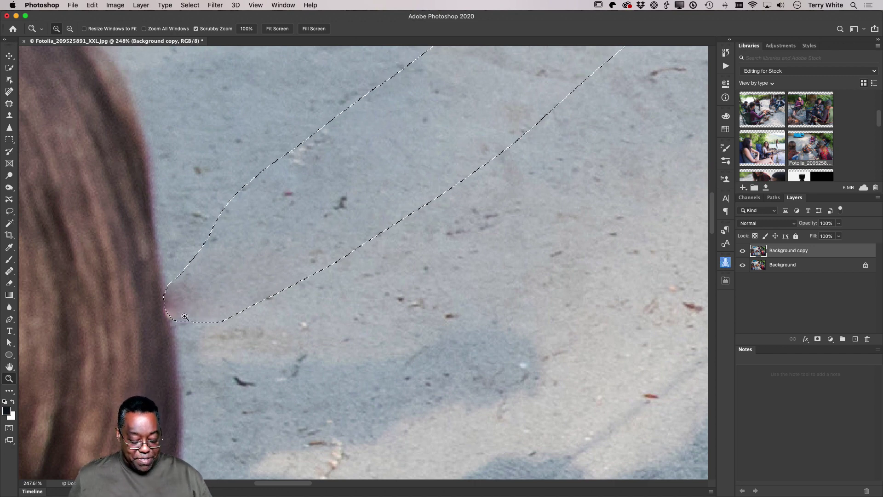
key("super+z")
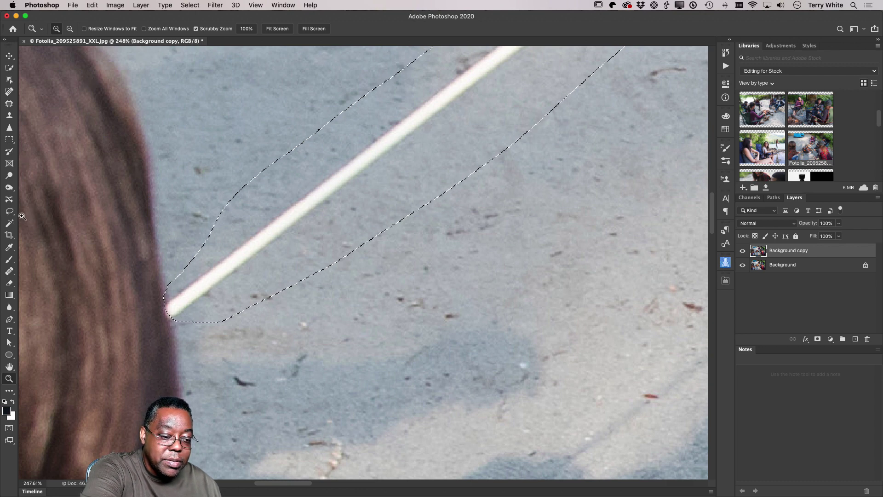
Step: Set the Patch tool to Content-Aware, replace the outlined marshmallow and stick with nearby sand, and deselect
left_click(8, 103)
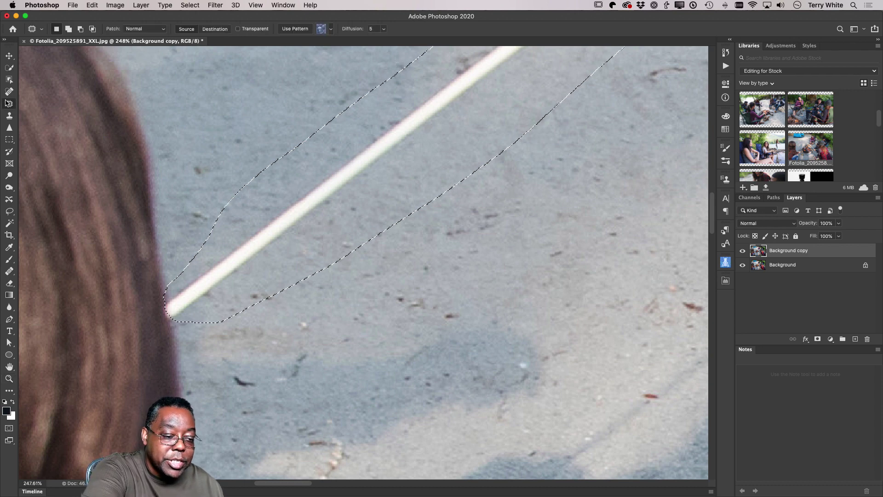
left_click(146, 29)
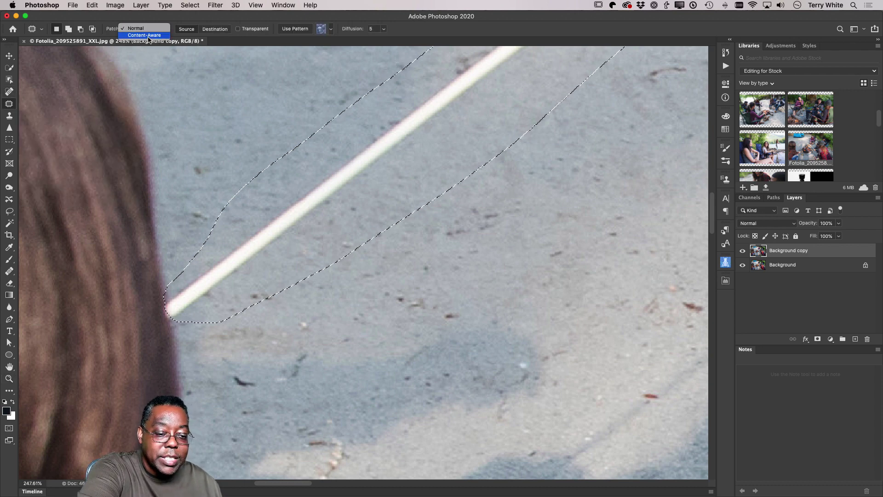
left_click(148, 39)
left_click_drag(252, 249, 337, 282)
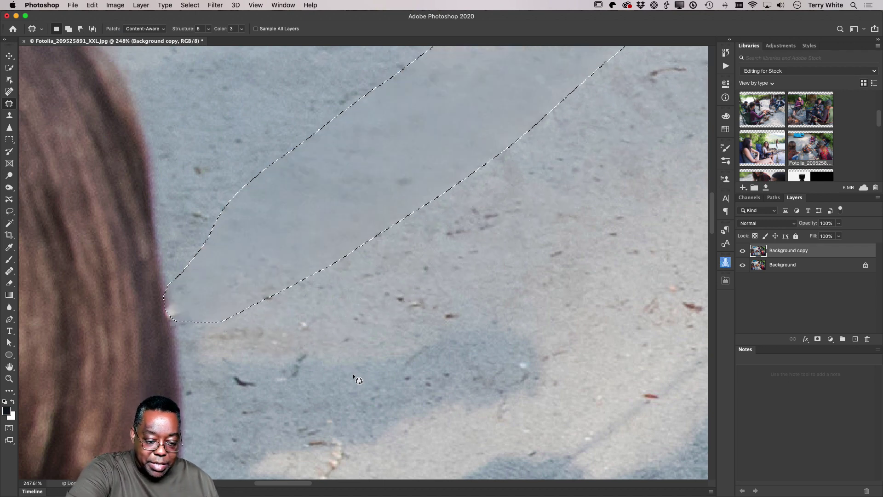
key("super+d")
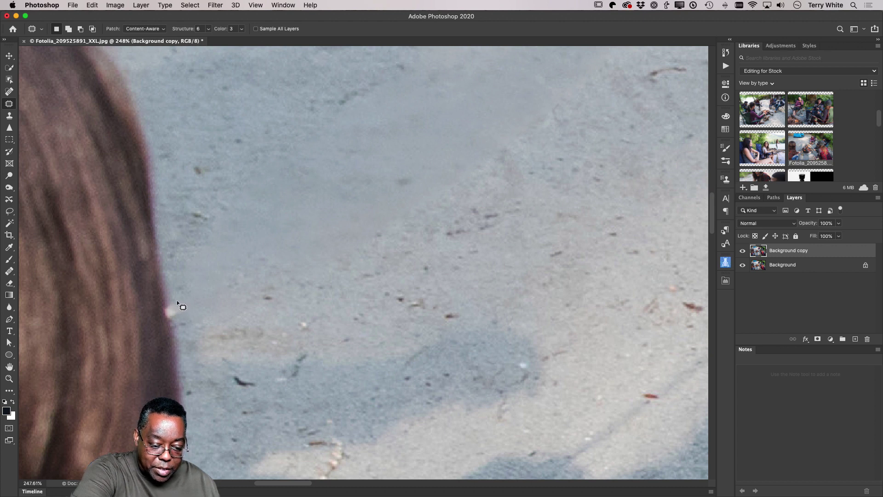
Step: Patch out the leftover bright speck of the stick at the edge of the long-haired woman's hair
mouse_move(176, 300)
left_mouse_down()
mouse_move(170, 320)
mouse_move(180, 310)
mouse_move(186, 349)
left_mouse_up()
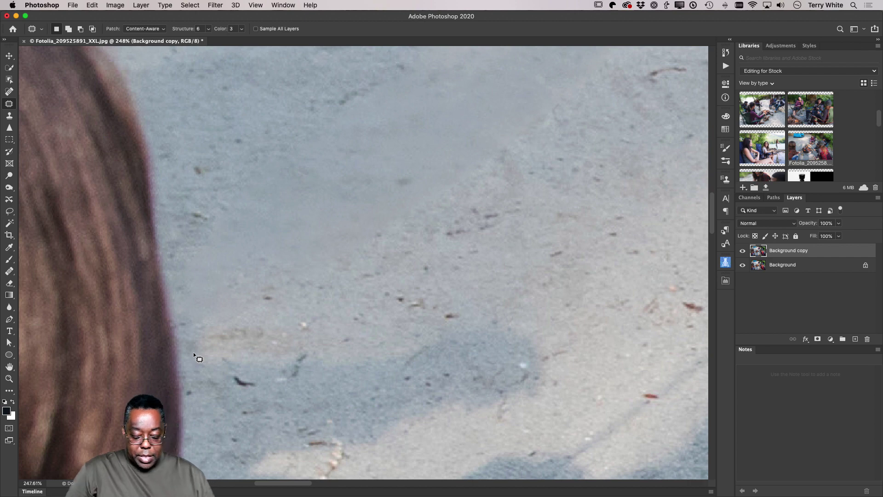
key("super+minus")
key("super+minus")
key("super+minus")
key("super+minus")
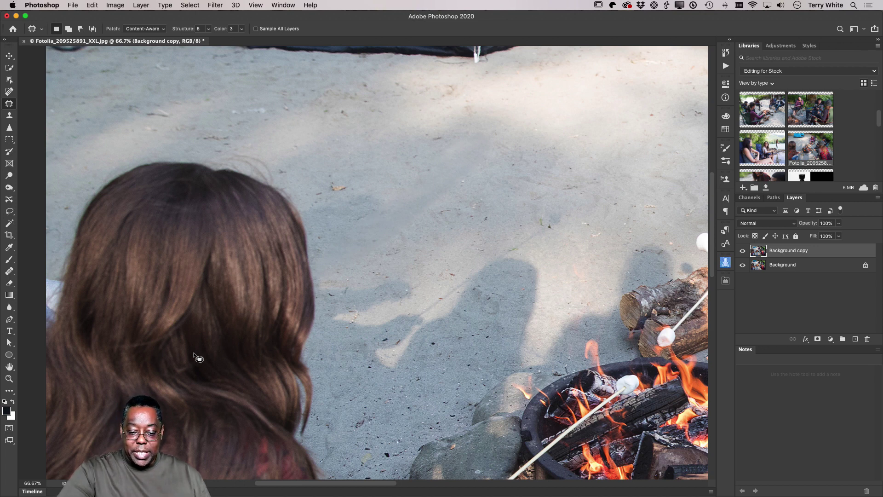
Step: Replace the faint shadow band on the sand beside the long-haired woman with clean sand using two Content-Aware patches
mouse_move(424, 281)
left_mouse_down()
mouse_move(350, 286)
mouse_move(327, 301)
mouse_move(362, 313)
mouse_move(432, 289)
mouse_move(422, 275)
mouse_move(450, 226)
left_mouse_up()
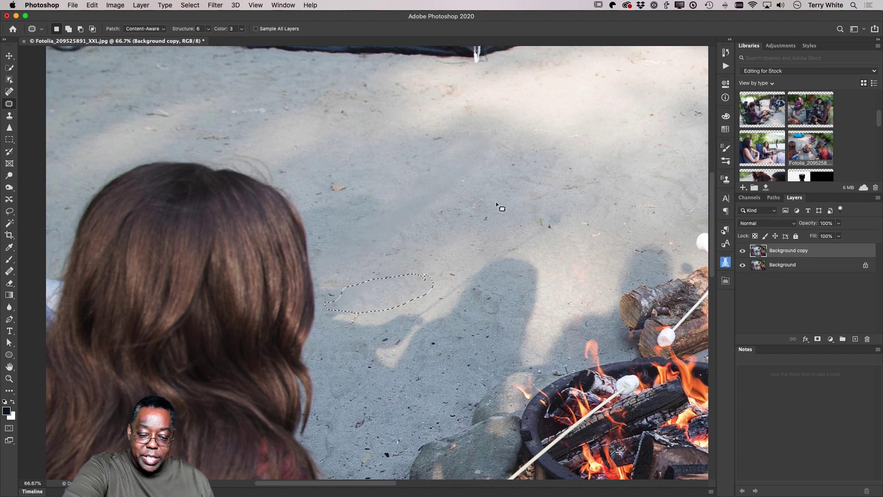
key("super+d")
mouse_move(355, 283)
left_mouse_down()
mouse_move(320, 297)
mouse_move(342, 309)
mouse_move(387, 248)
left_mouse_up()
key("super+d")
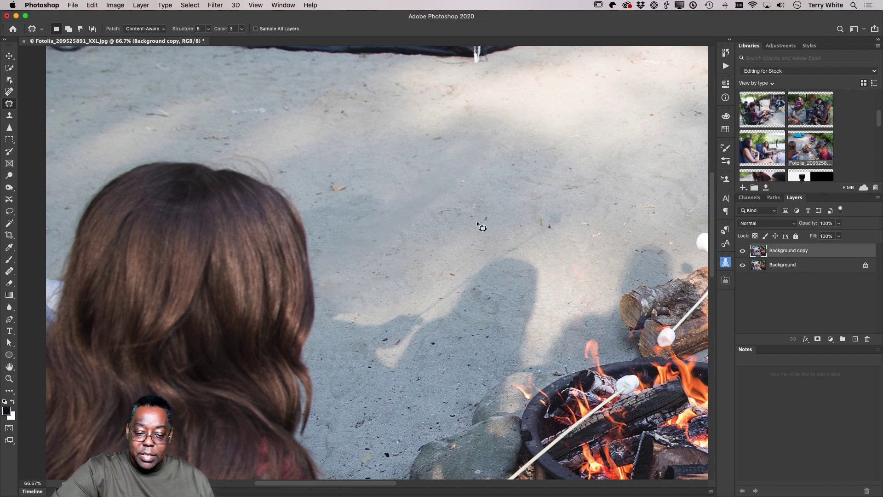
Step: Patch out the diagonal stick shadow and the bright spot on the sand between the long-haired woman and the tall shadow
key("super+0")
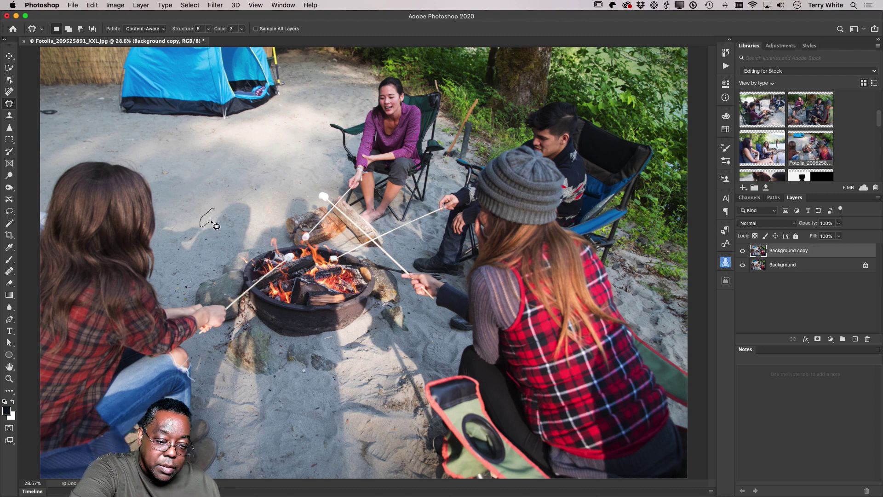
left_click_drag(219, 213, 216, 197)
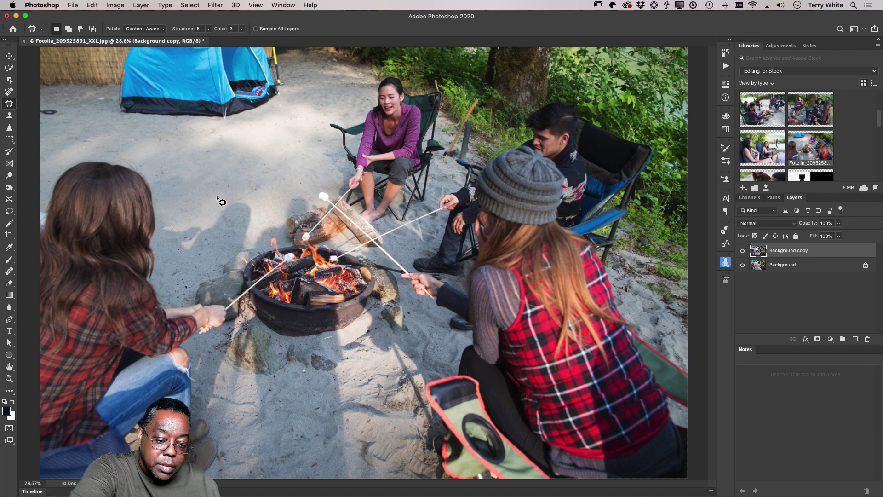
mouse_move(180, 232)
left_mouse_down()
mouse_move(186, 242)
mouse_move(205, 228)
mouse_move(195, 246)
left_mouse_up()
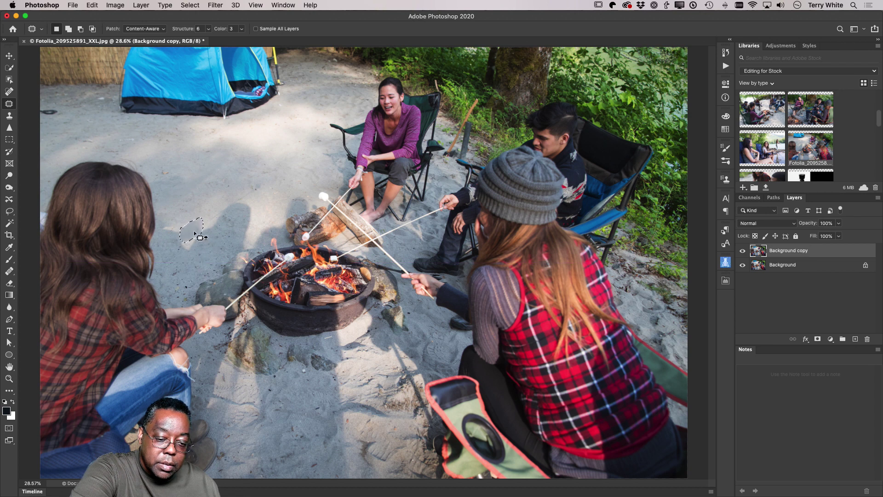
key("super+d")
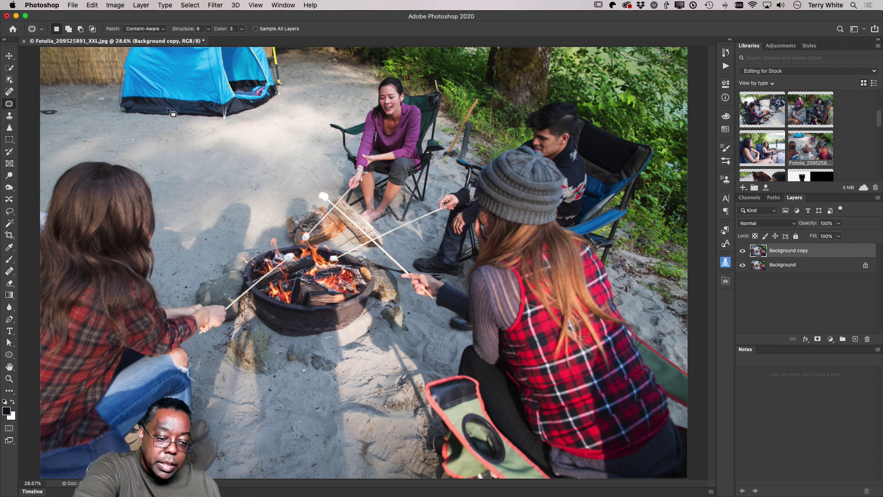
Step: Set the Patch tool to Normal and smooth the remaining mark on the sand beside the tall shadow
left_click(142, 28)
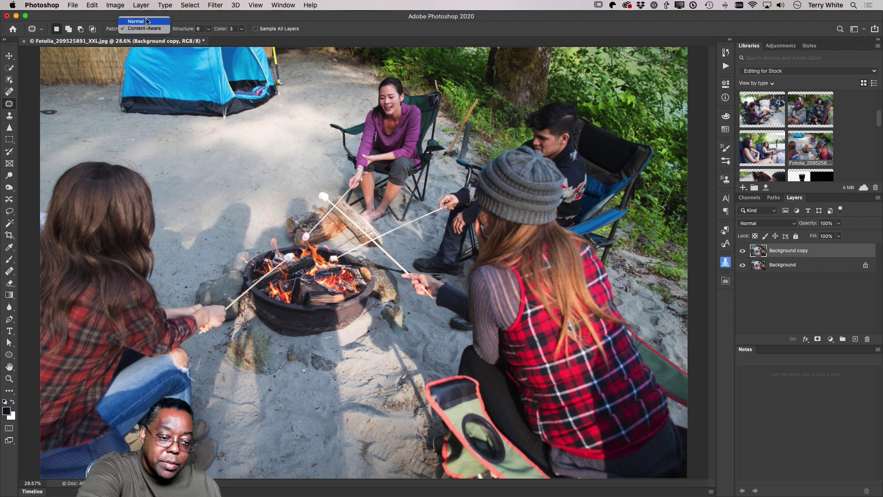
left_click(135, 20)
mouse_move(196, 214)
left_mouse_down()
mouse_move(181, 227)
mouse_move(189, 241)
mouse_move(200, 231)
mouse_move(197, 205)
left_mouse_up()
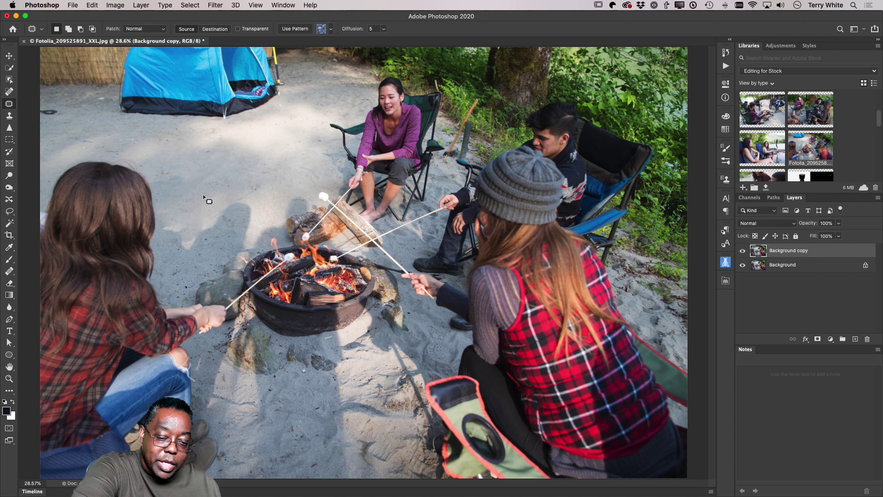
key("super+d")
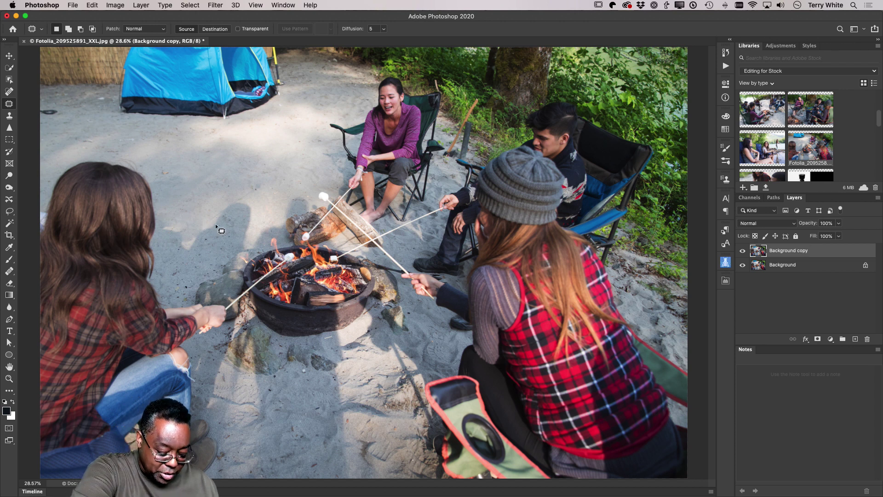
Step: Enlarge the Clone Stamp brush to 175, check its blending modes, and sample the sand at the shadow's edge
key("s")
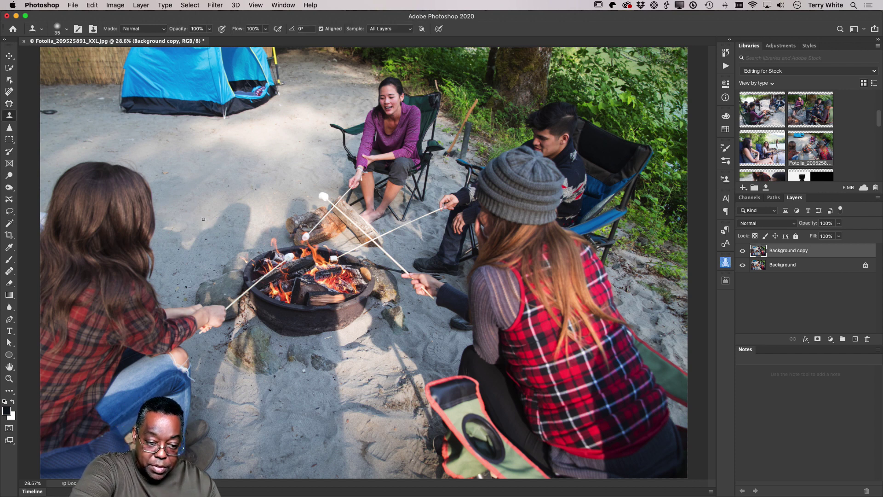
key("bracketright")
key("bracketright")
key("bracketright")
key("bracketright")
key("bracketright")
key("bracketright")
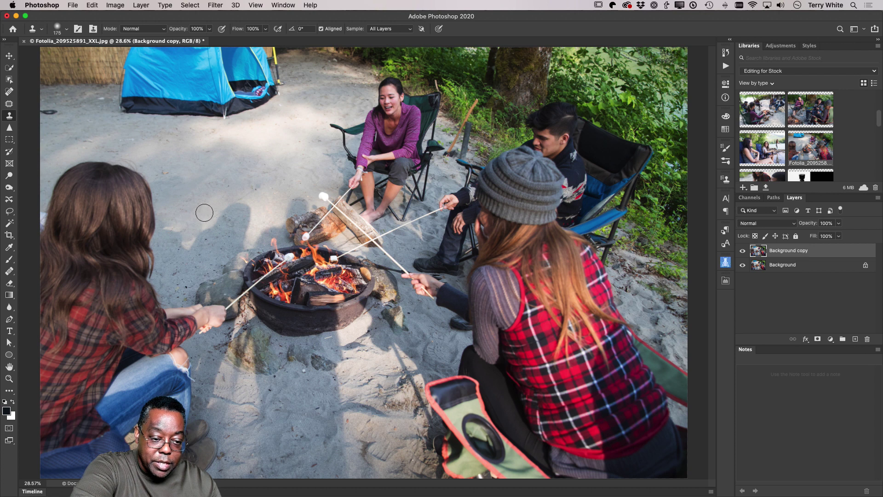
left_click(148, 30)
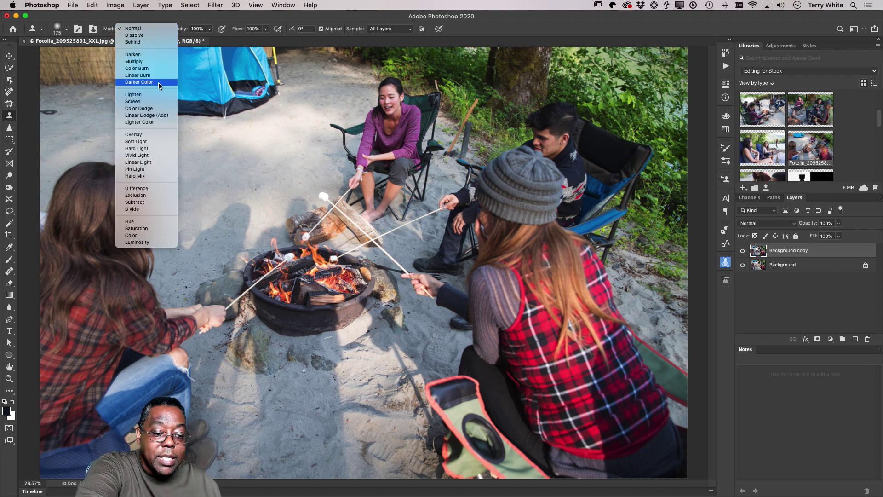
left_click(203, 159)
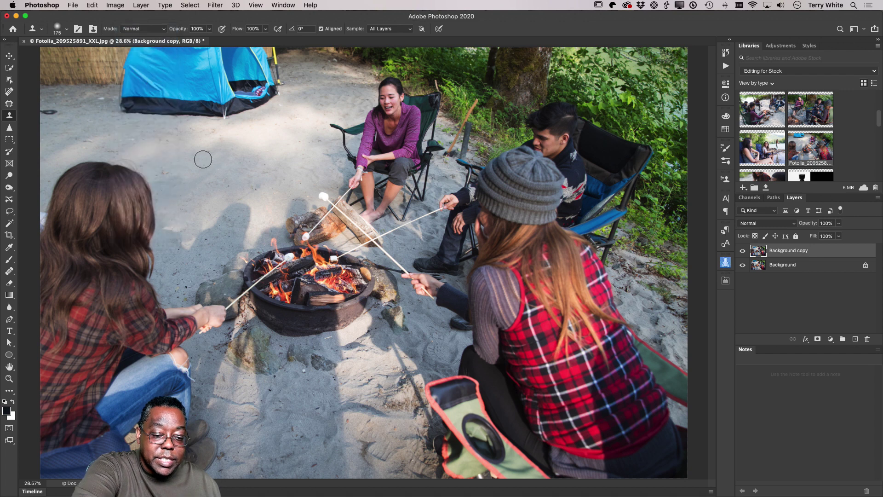
left_click(211, 211, "alt")
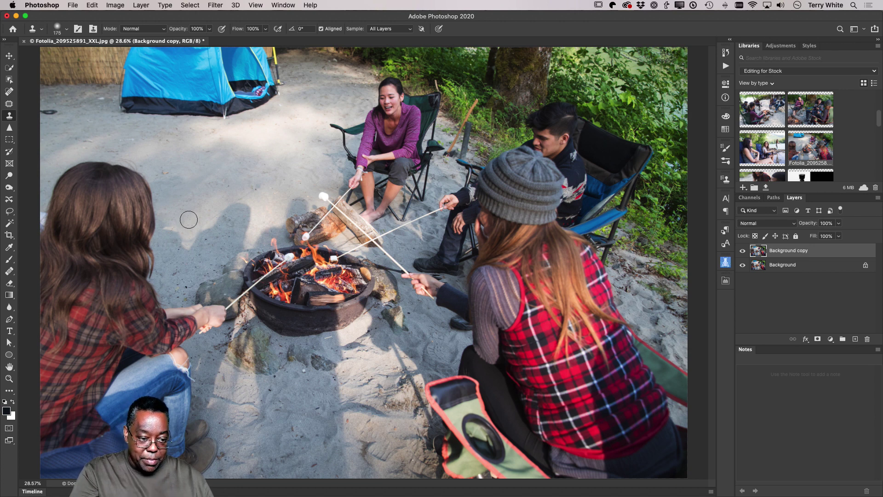
Step: Use the Patch tool to remove the dark debris on the sand near the tent and the small spots below the fire ring
left_click(9, 103)
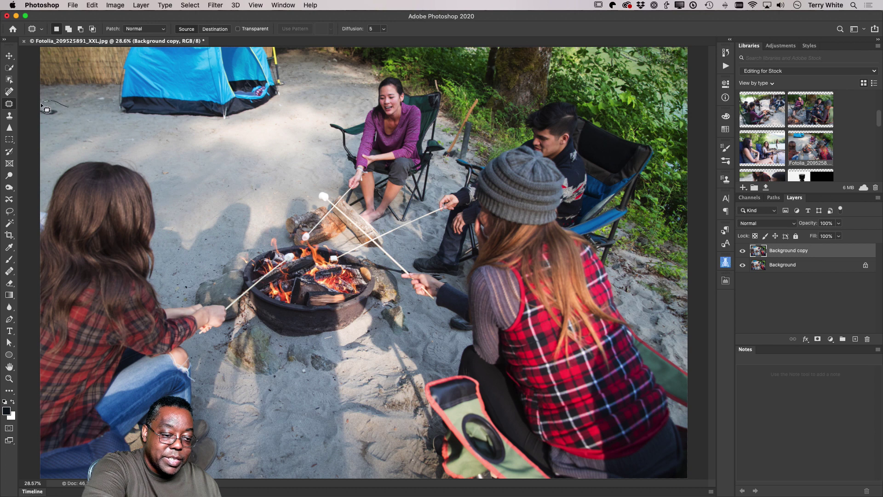
mouse_move(54, 133)
left_mouse_down()
mouse_move(66, 110)
mouse_move(67, 123)
mouse_move(98, 130)
left_mouse_up()
key("super+d")
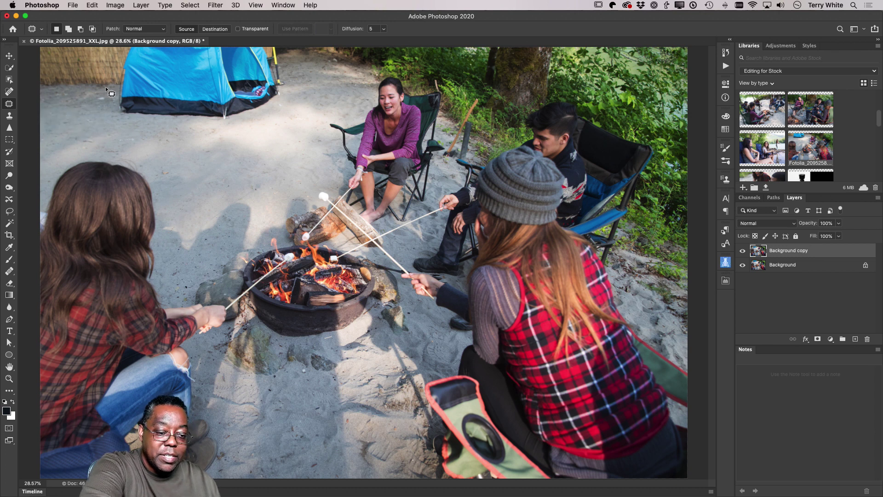
mouse_move(105, 88)
left_mouse_down()
mouse_move(107, 98)
mouse_move(64, 115)
mouse_move(91, 135)
left_mouse_up()
key("super+d")
key("super+d")
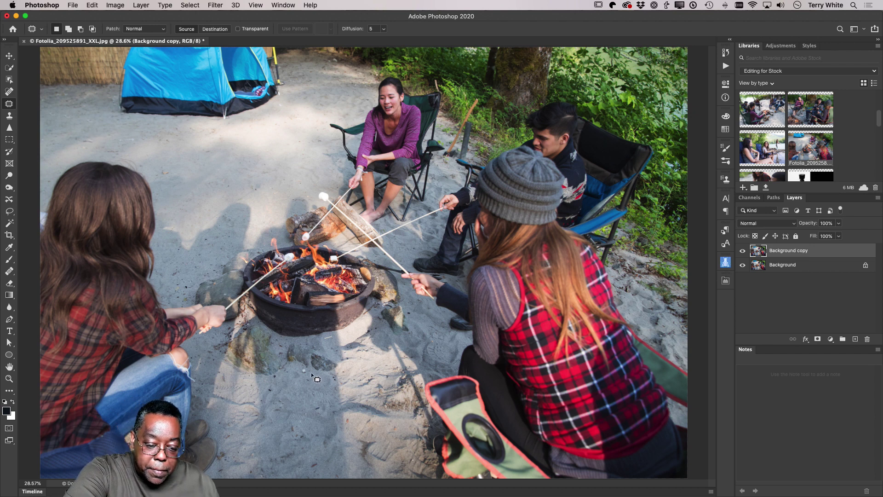
left_click_drag(303, 369, 306, 377)
left_click(328, 437)
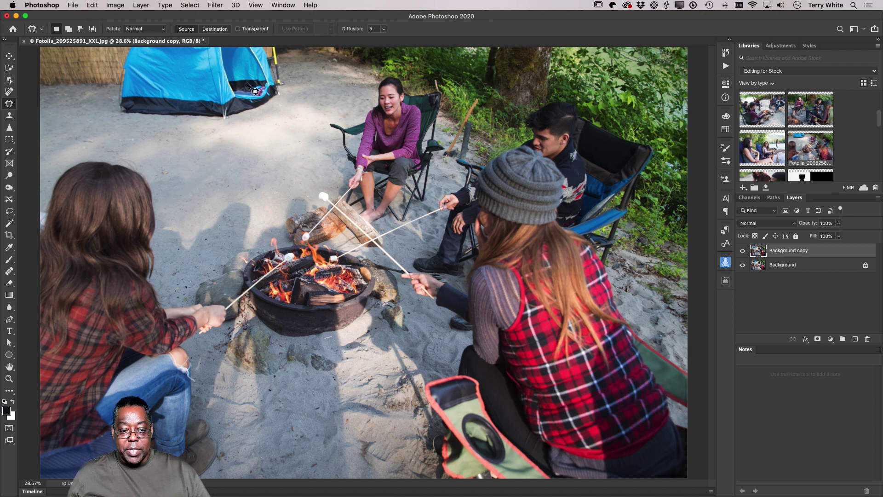
Step: Convert the Background copy layer for Smart Filters and open it in the Camera Raw Filter
left_click(222, 6)
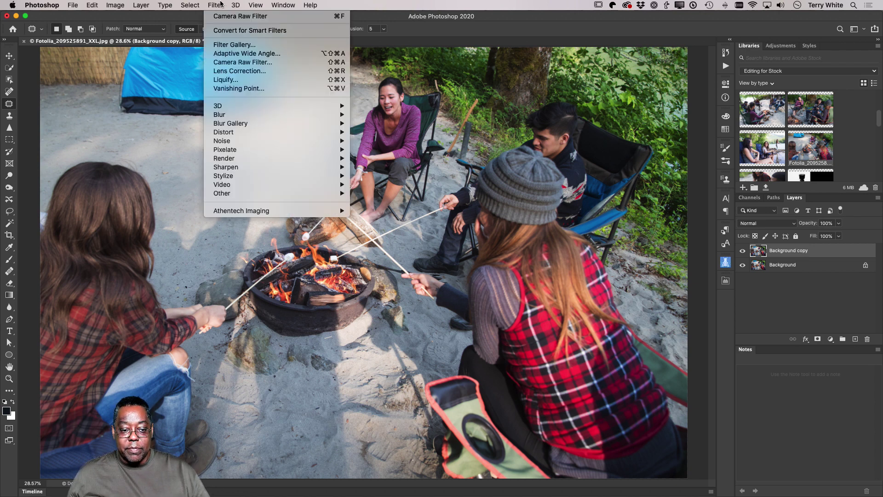
left_click(239, 33)
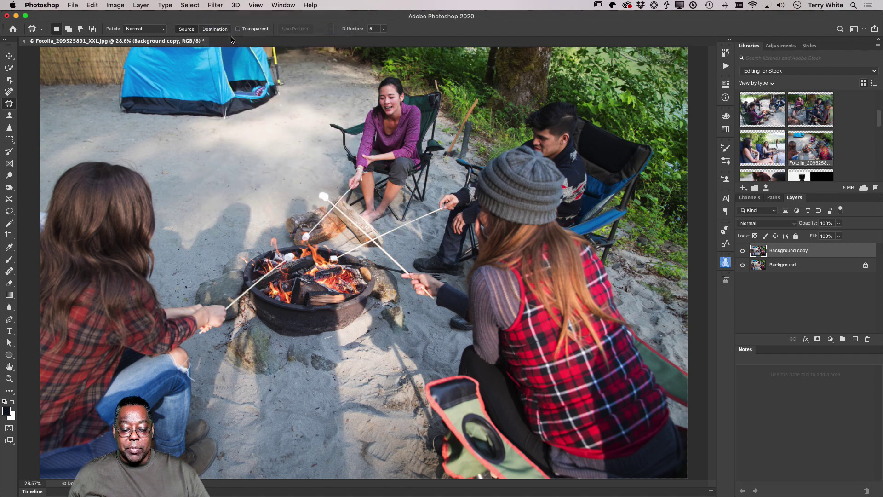
left_click(214, 4)
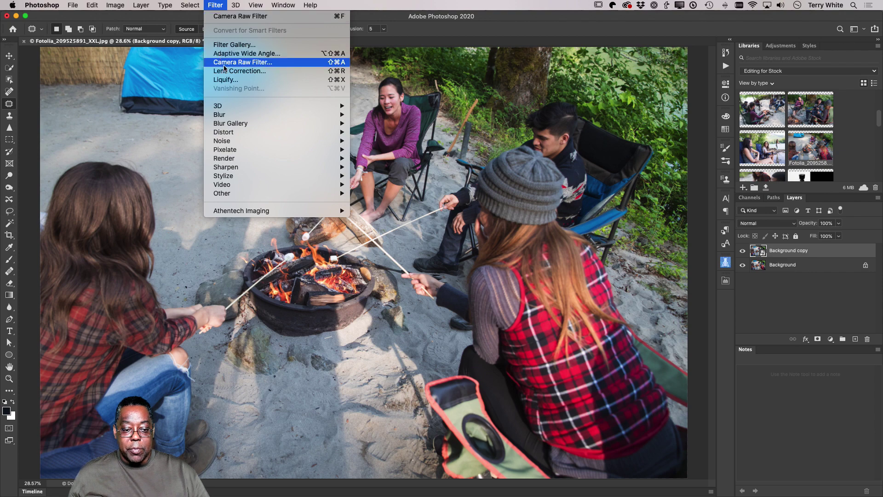
left_click(236, 63)
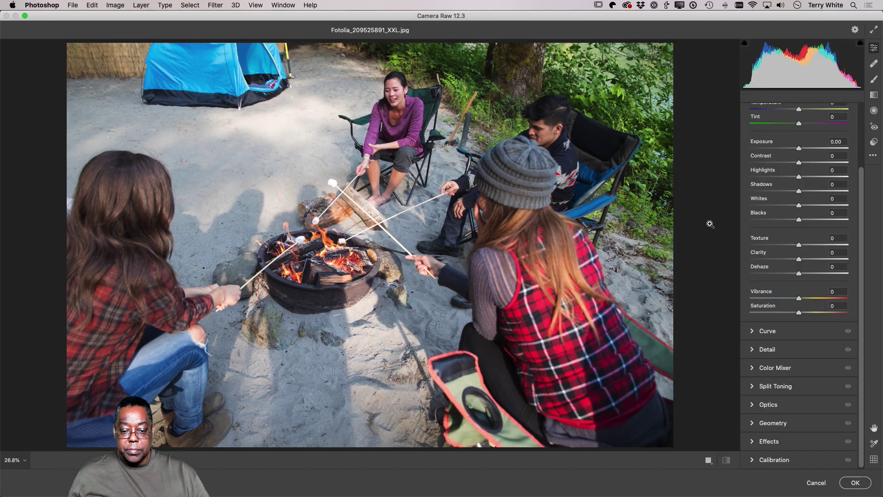
Step: Apply Auto tone in Camera Raw, reset Saturation to 0, set Vibrance to +2, and apply the filter
scroll(817, 173, "up", 5)
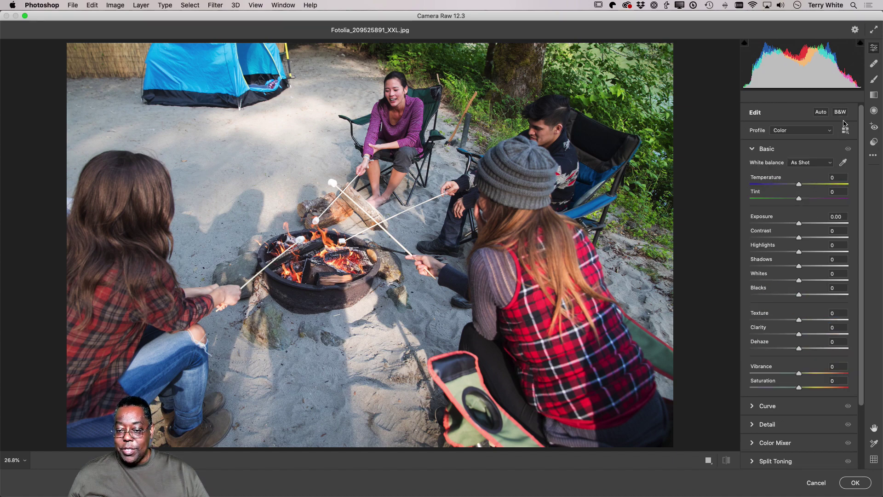
left_click(820, 112)
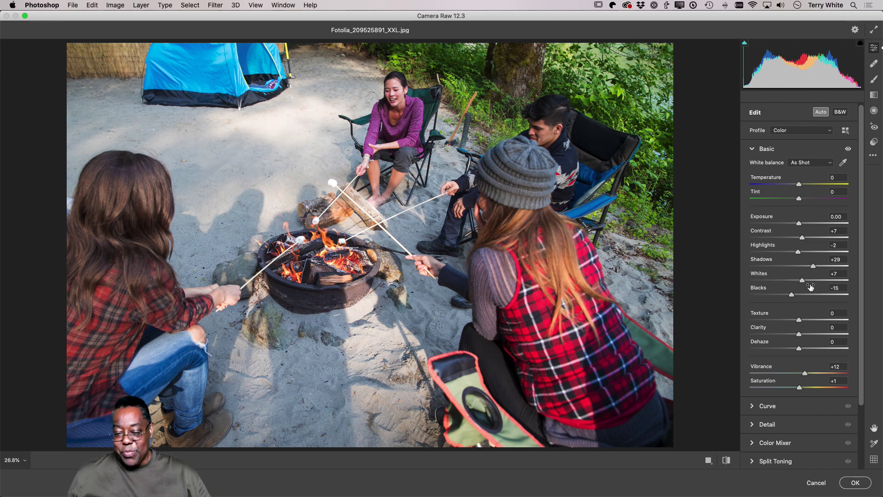
double_click(800, 390)
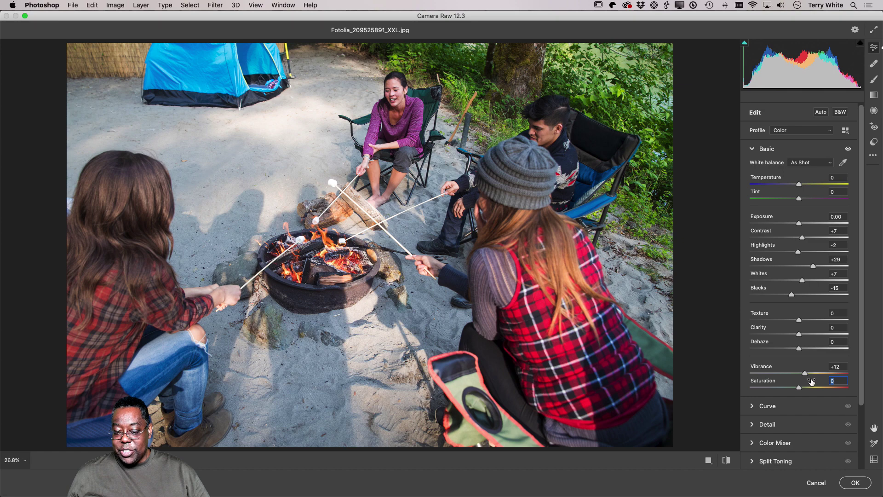
left_click_drag(806, 373, 801, 376)
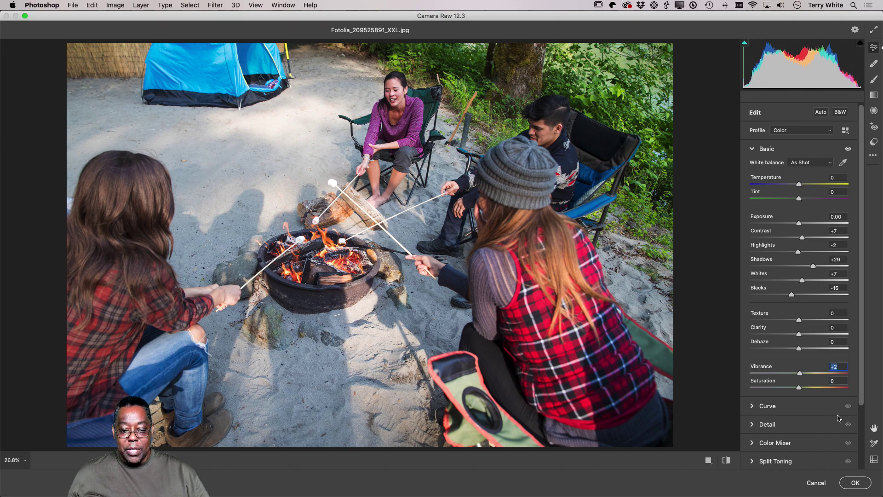
left_click(855, 483)
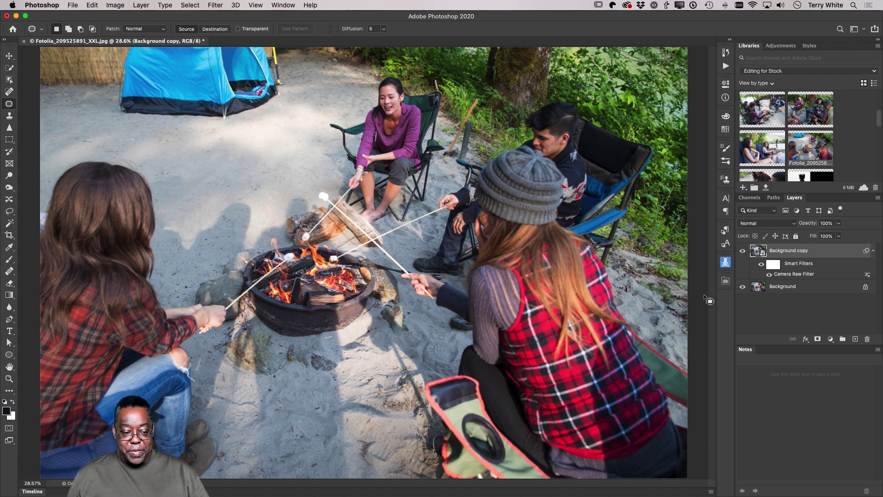
Step: Close the marshmallow roasting photo without saving the changes
key("super+w")
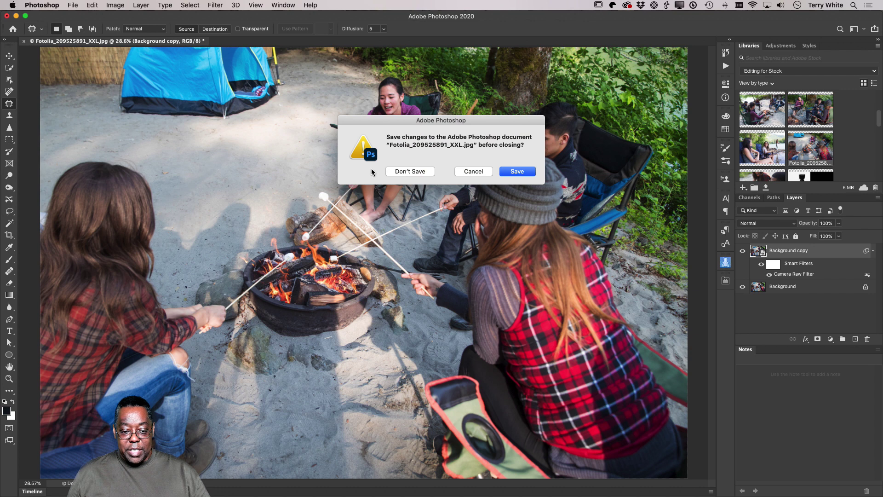
left_click(402, 173)
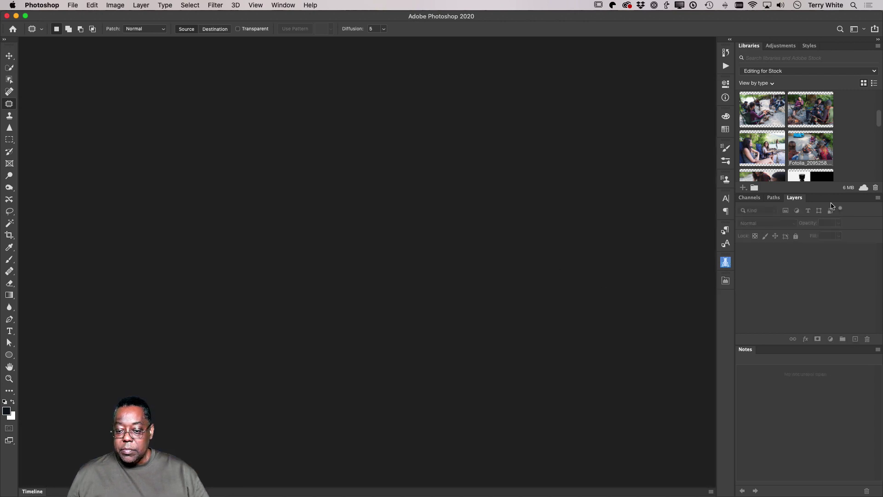
Step: Open the silver car photo from the Editing for Stock library and select the license plate recess with the Quick Selection tool
scroll(846, 162, "down", 10)
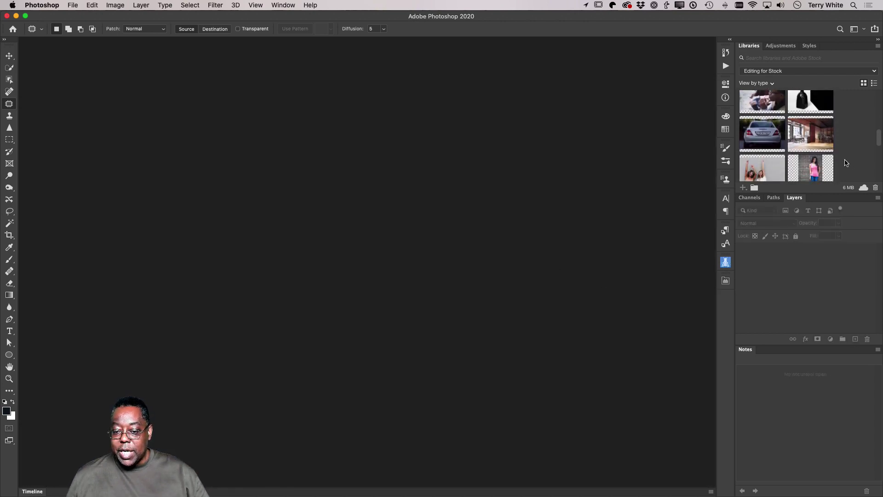
double_click(766, 125)
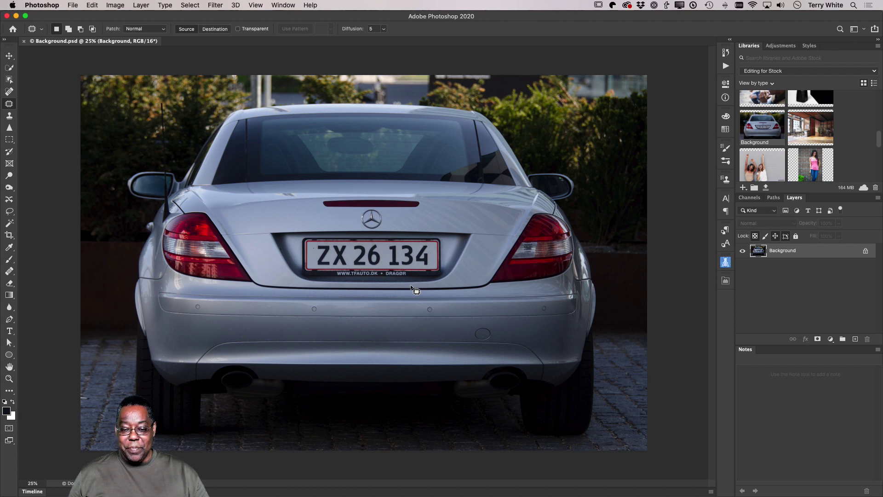
left_click(9, 67)
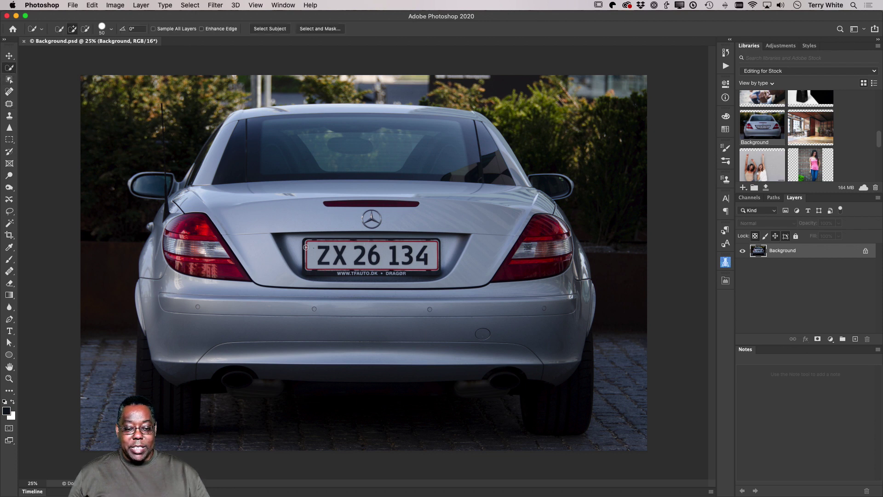
mouse_move(294, 247)
left_mouse_down()
mouse_move(449, 250)
mouse_move(406, 264)
mouse_move(376, 245)
mouse_move(299, 259)
left_mouse_up()
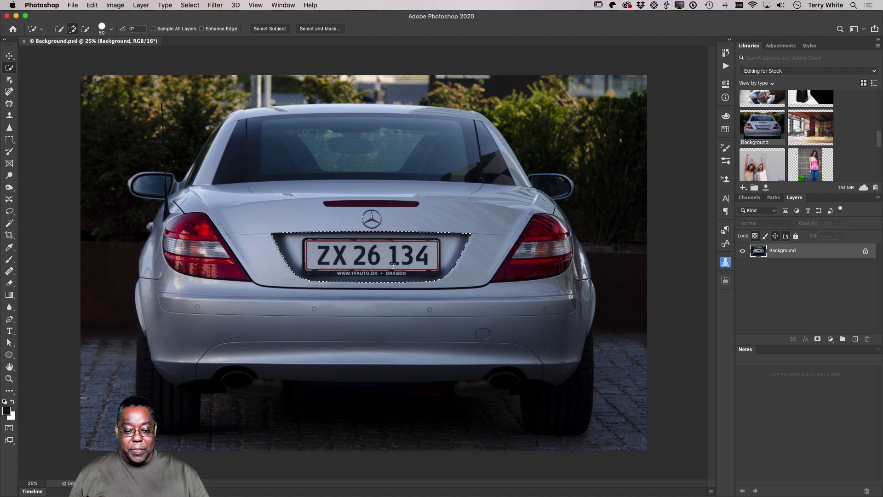
Step: Fill the selected plate recess on a new layer with the silver-blue color sampled beside the plate, and deselect
left_click(855, 340)
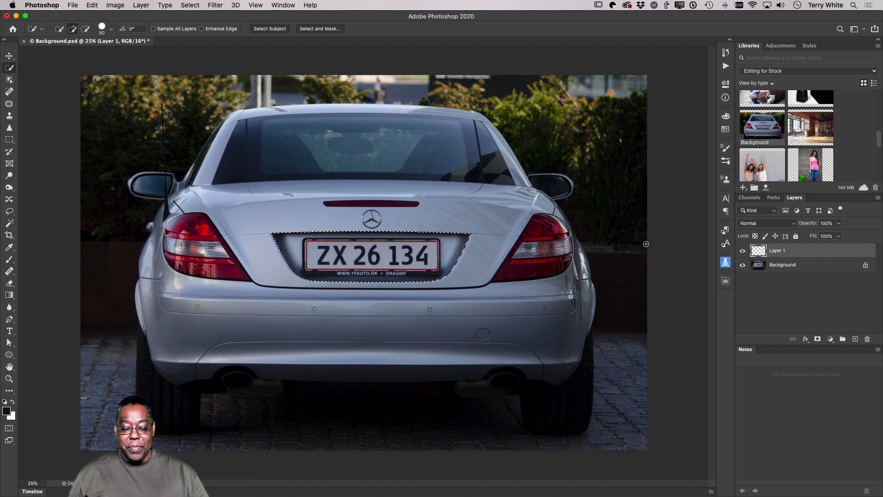
key("i")
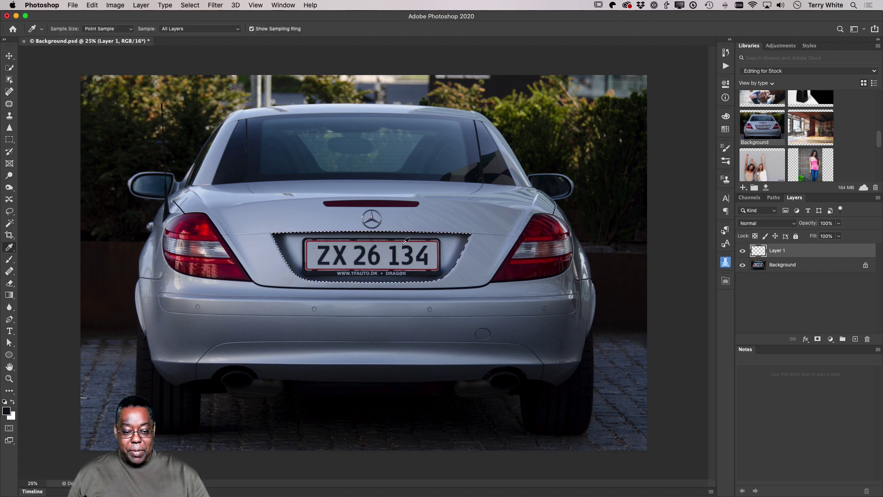
left_click(296, 244)
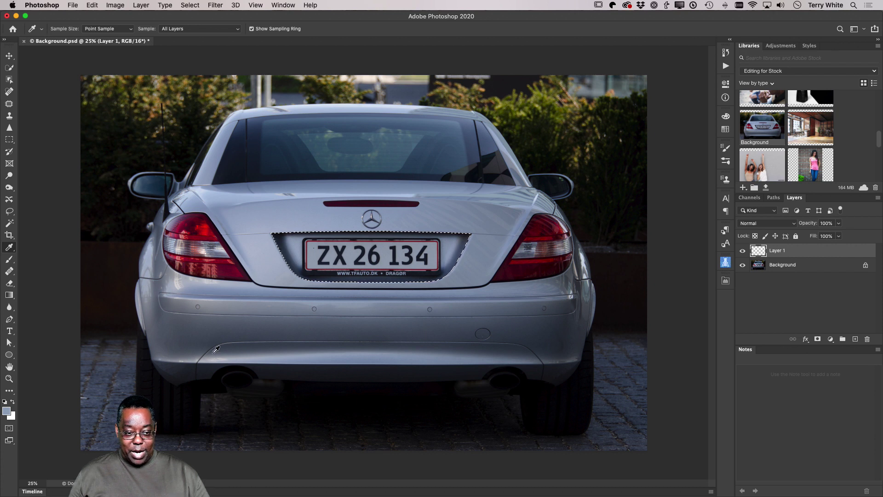
key("alt+BackSpace")
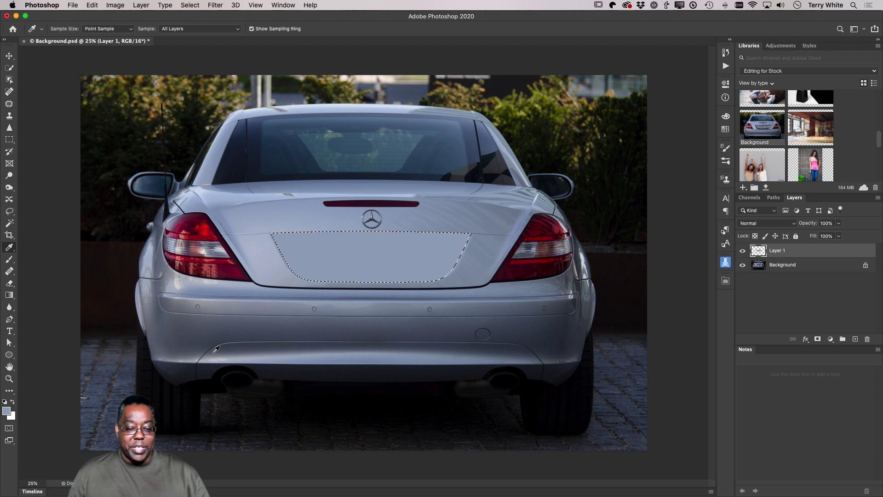
key("super+d")
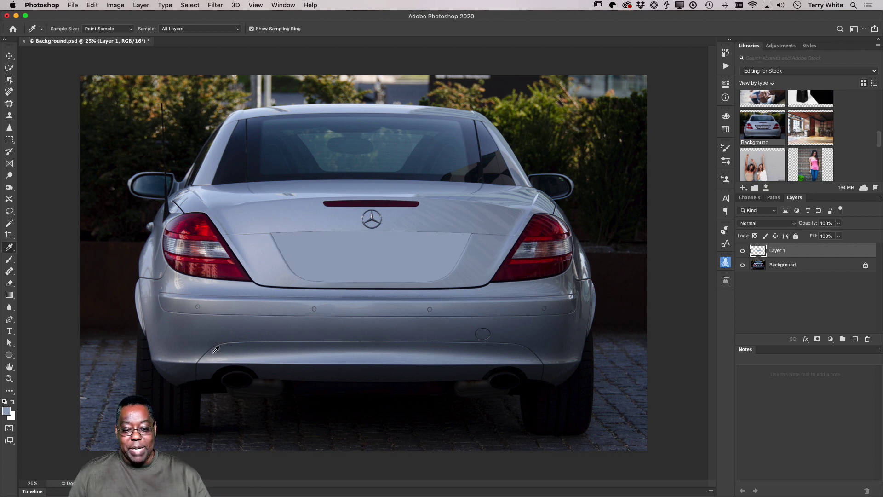
Step: Apply an Inner Shadow to the filled plate layer with Opacity 79%, Angle 63°, Distance 8 px and Size 144 px
left_click(806, 340)
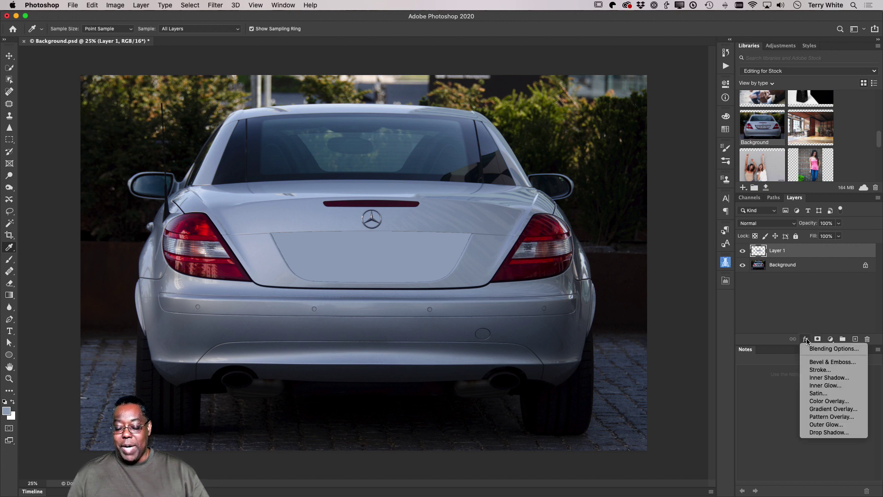
left_click(812, 378)
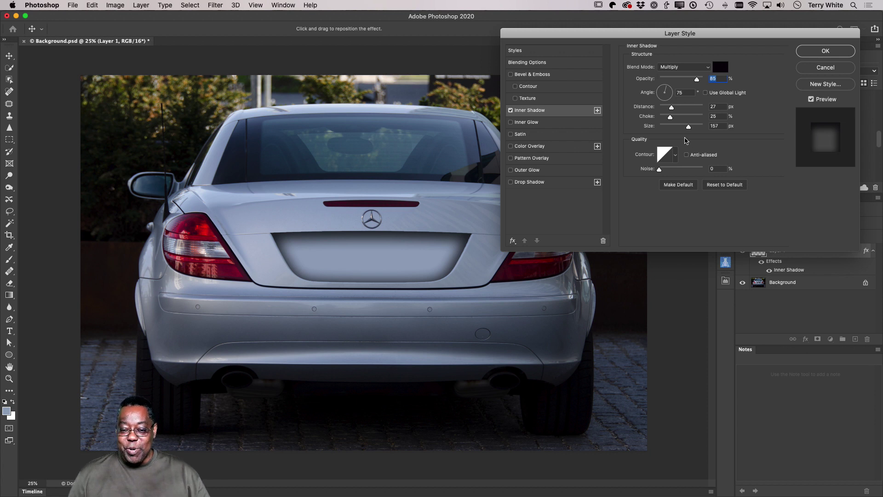
left_click_drag(697, 79, 695, 82)
mouse_move(420, 257)
left_mouse_down()
mouse_move(412, 258)
mouse_move(420, 244)
mouse_move(413, 251)
left_mouse_up()
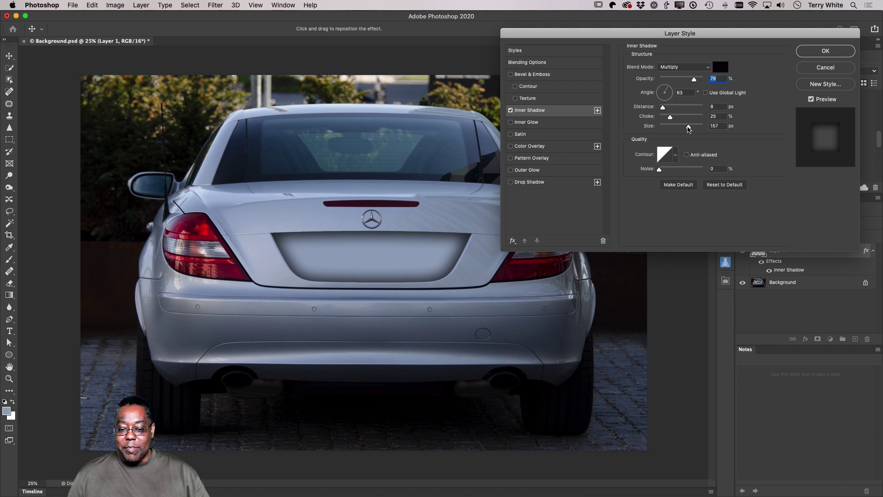
mouse_move(689, 127)
left_mouse_down()
mouse_move(676, 133)
mouse_move(687, 130)
left_mouse_up()
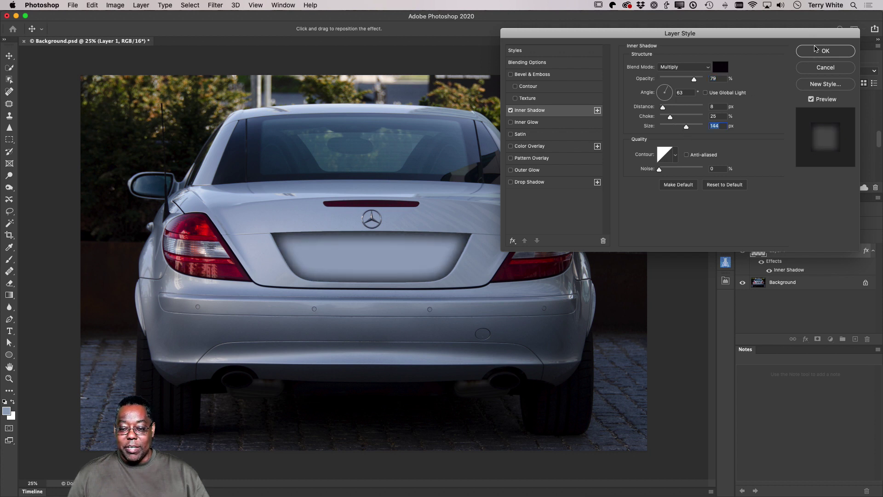
left_click(818, 52)
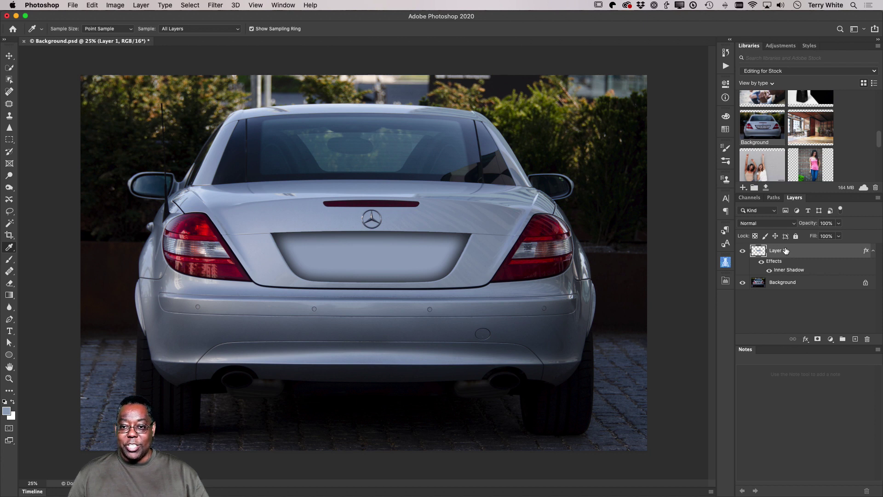
Step: Toggle Layer 1's visibility off and on to compare the car with and without its license plate
left_click(743, 253)
left_click(742, 252)
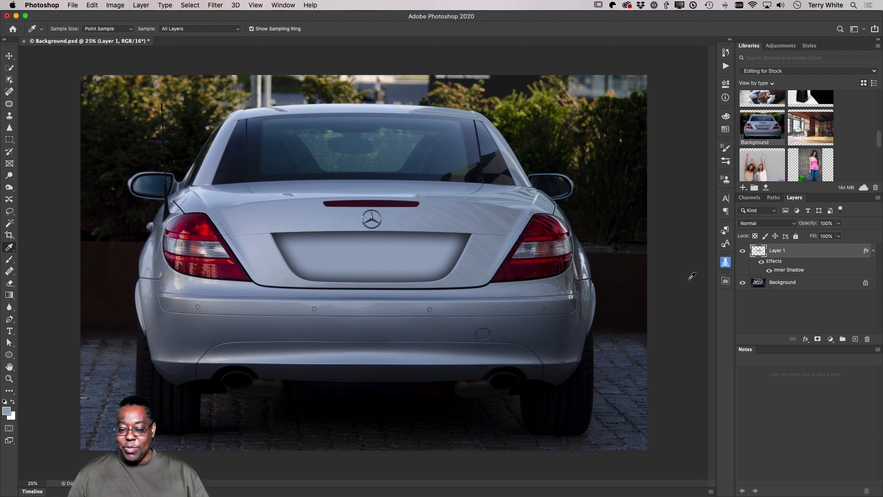
left_click(744, 251)
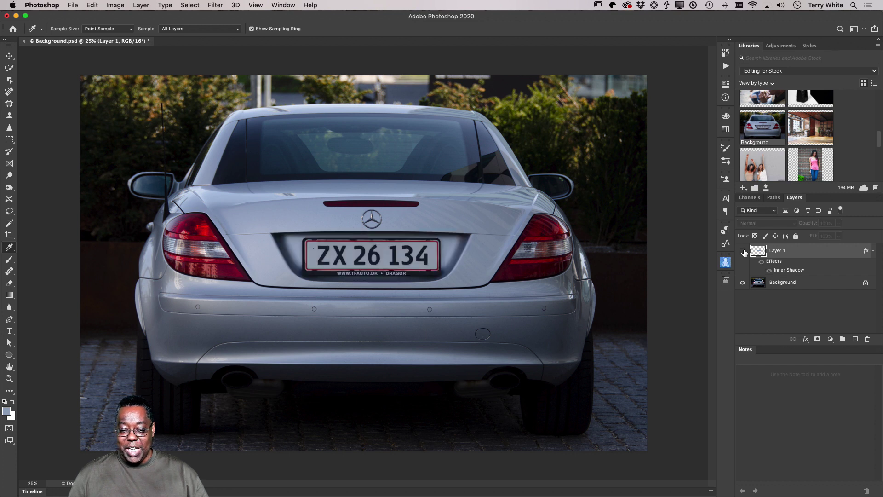
left_click(744, 252)
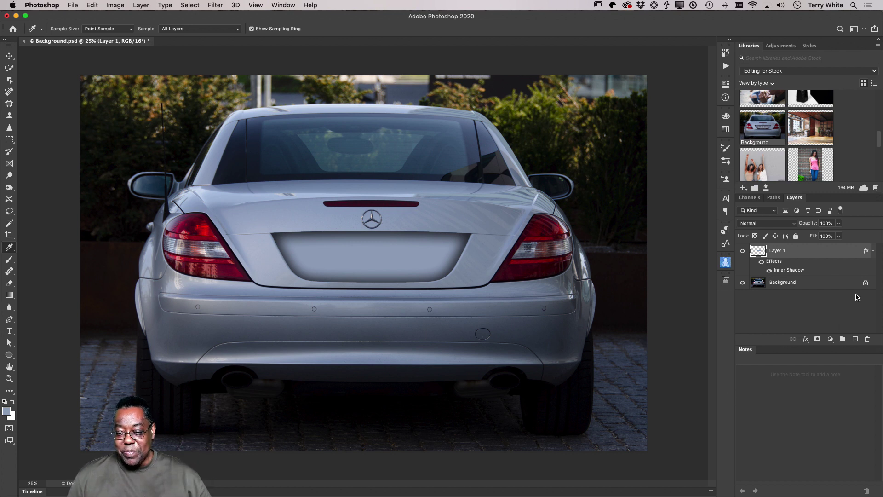
scroll(813, 161, "down", 1)
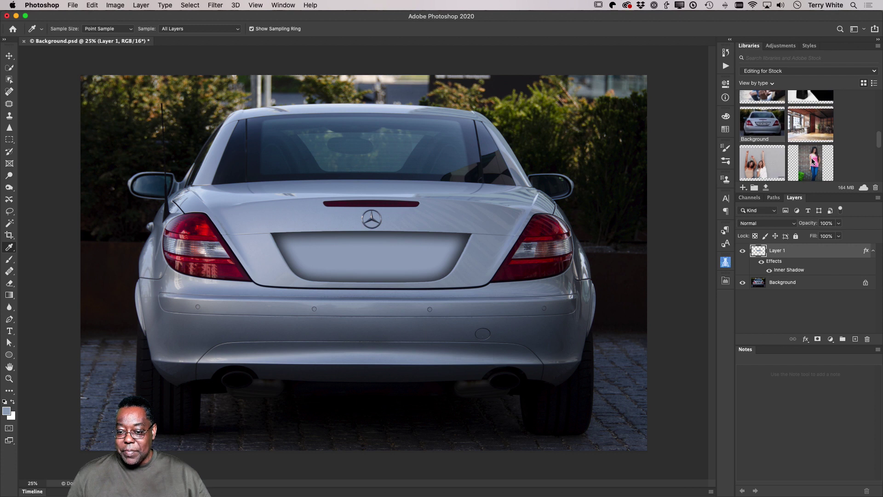
scroll(812, 156, "up", 2)
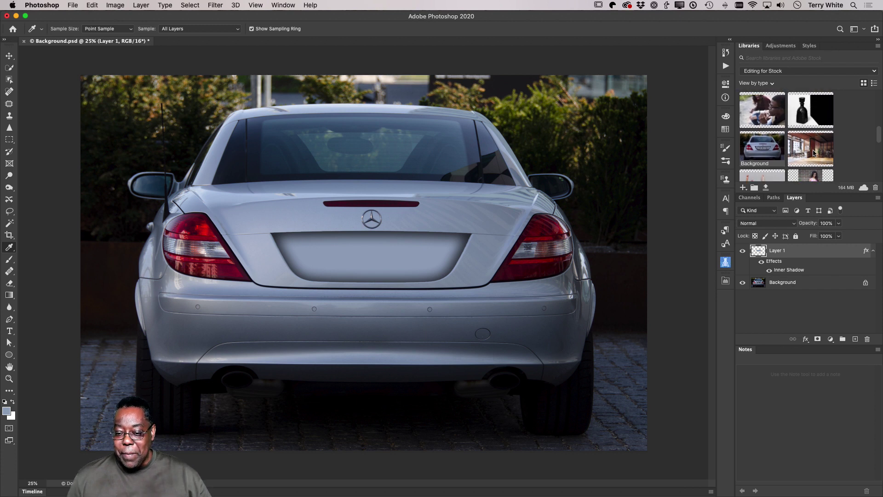
scroll(813, 150, "down", 5)
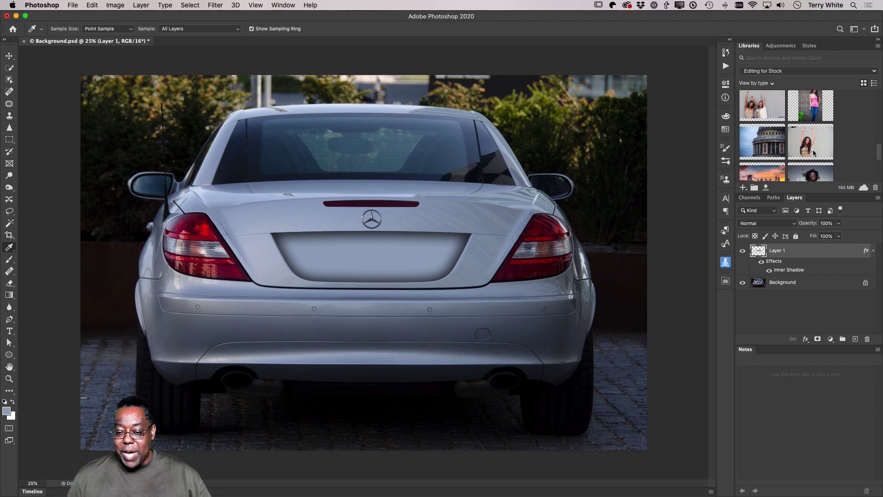
scroll(814, 153, "down", 4)
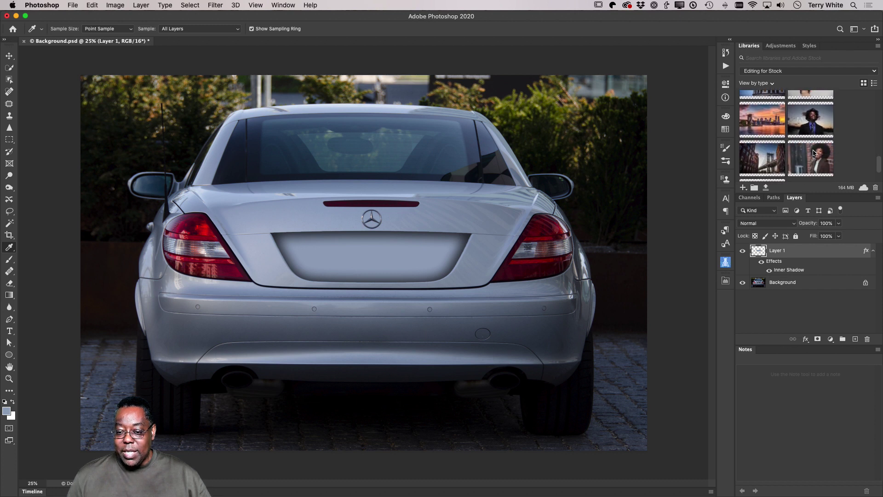
scroll(814, 153, "up", 6)
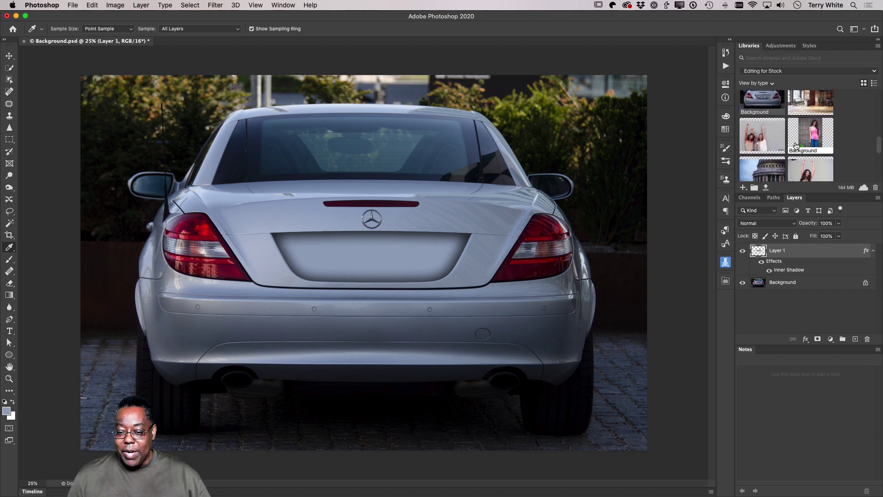
double_click(766, 136)
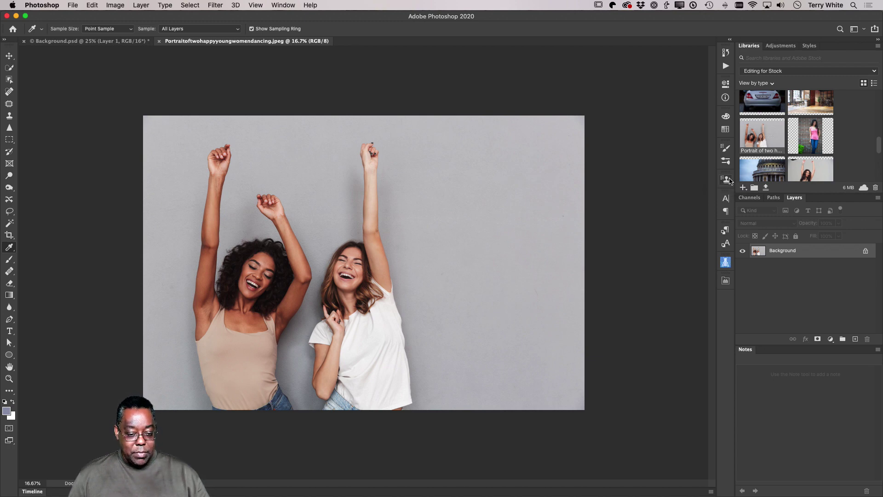
key("super+w")
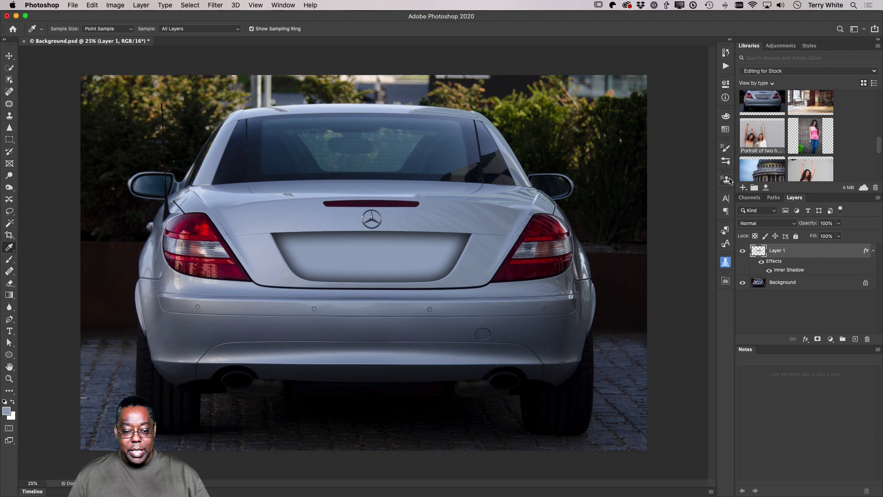
Step: Open the contemporary loft office photo and place the portrait of two happy young women dancing over it at 100% scale
double_click(813, 106)
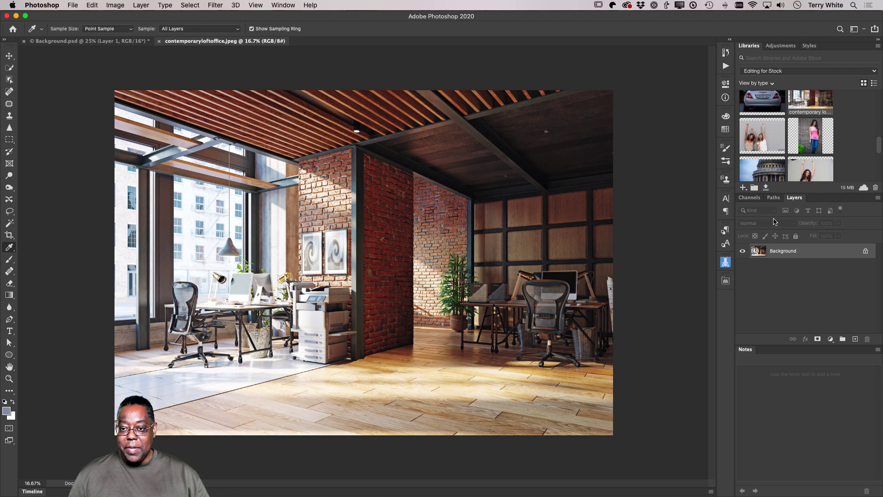
left_click_drag(764, 140, 347, 310)
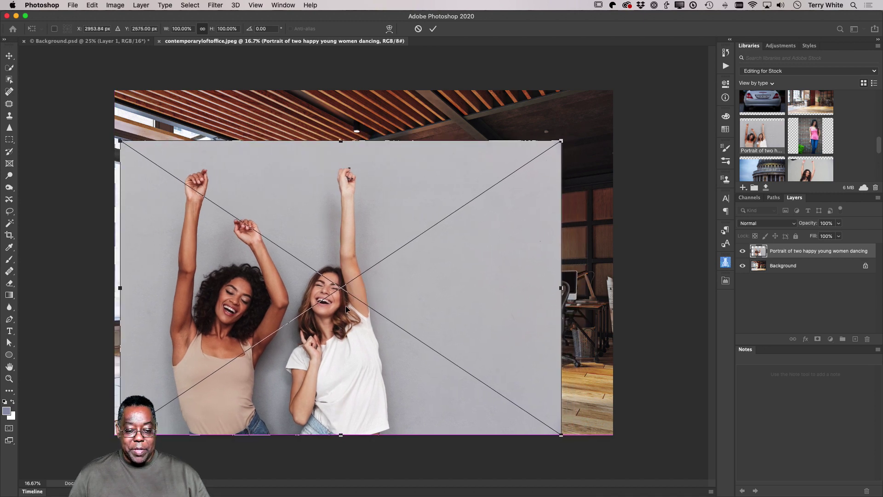
key("Return")
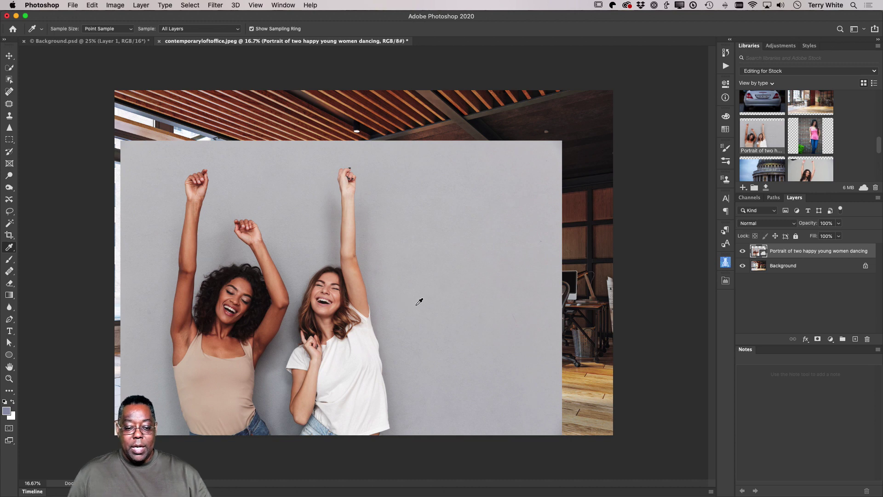
key("i")
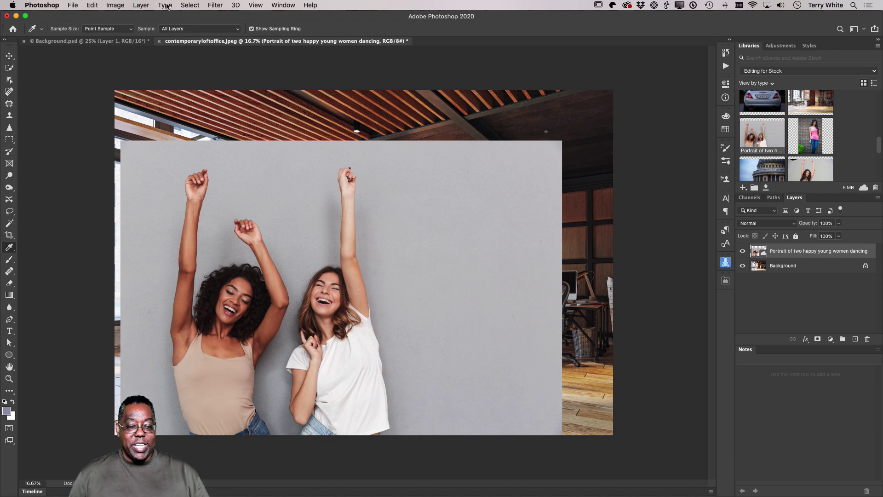
Step: Select the two women on the portrait layer with Select Subject and open the selection in Select and Mask
left_click(185, 6)
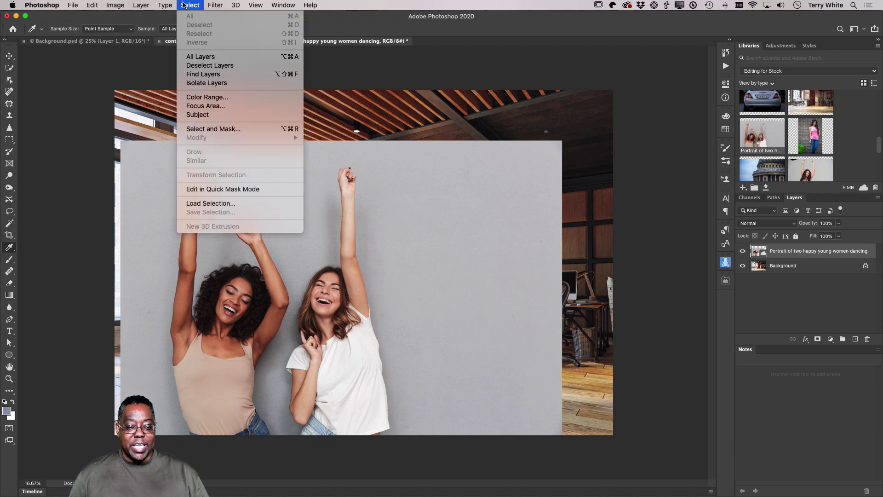
left_click(210, 115)
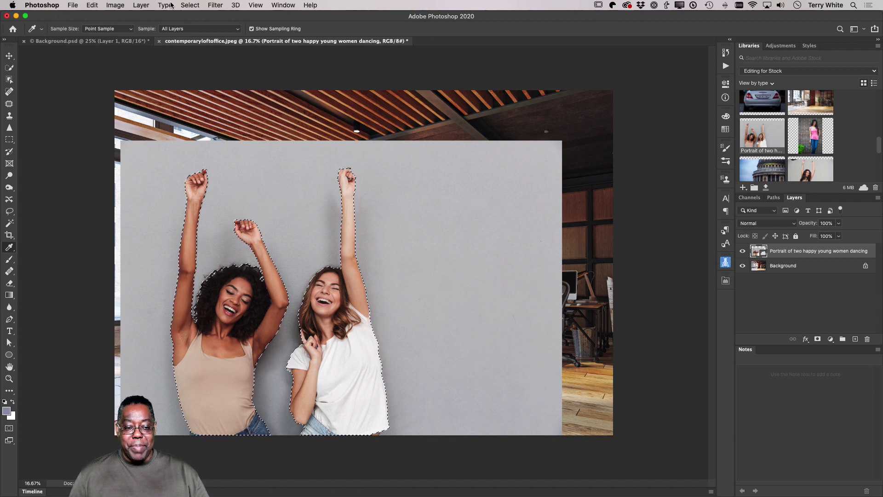
left_click(184, 5)
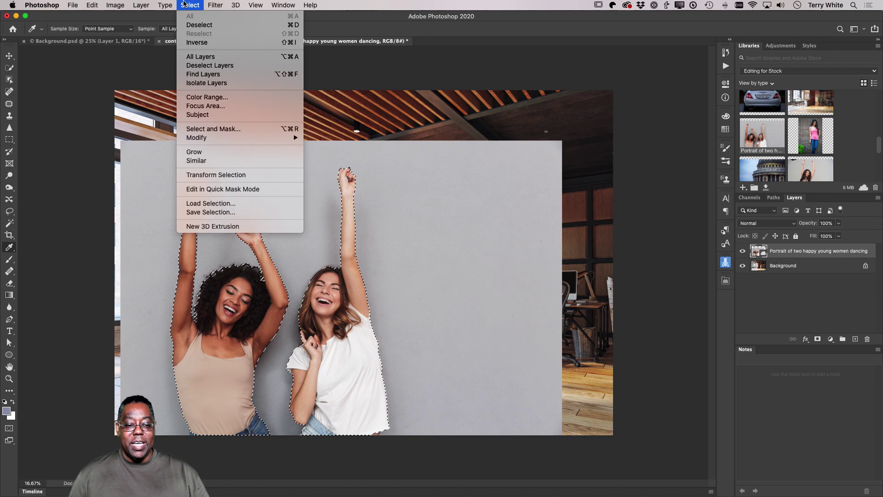
left_click(215, 129)
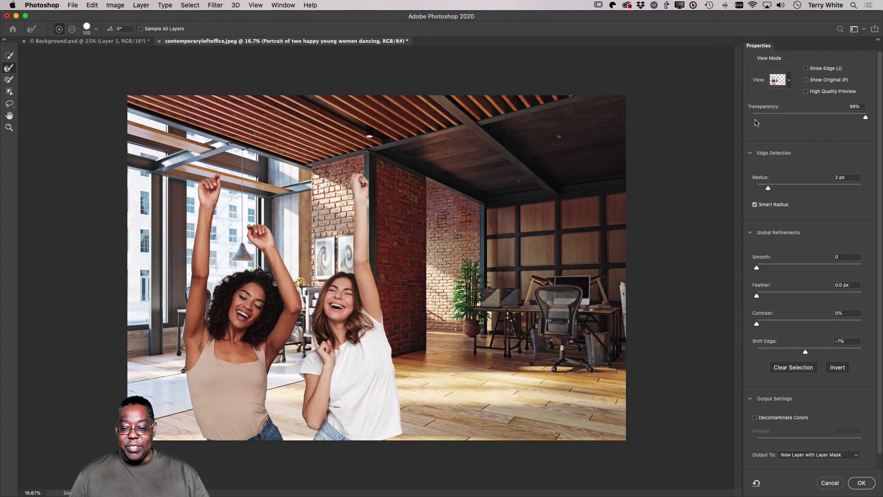
Step: Check the women's mask edges in Black & White view and output the selection as New Layer with Layer Mask
left_click(789, 84)
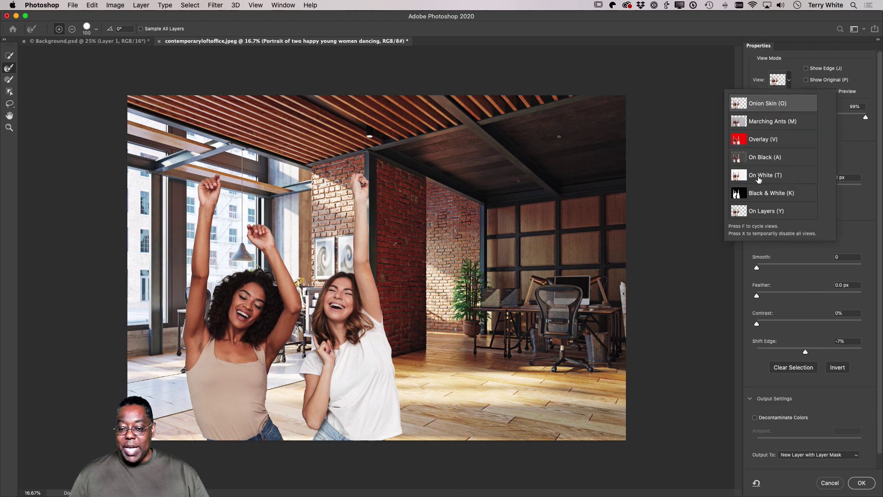
left_click(757, 194)
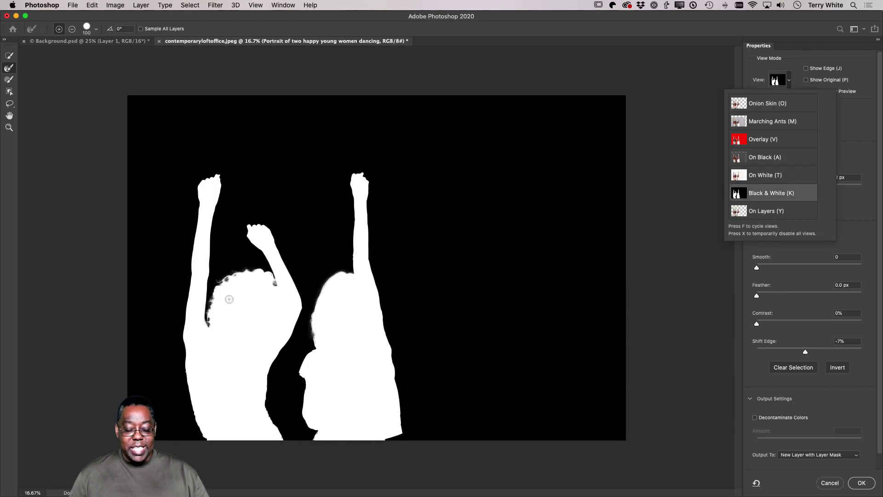
left_click(213, 272)
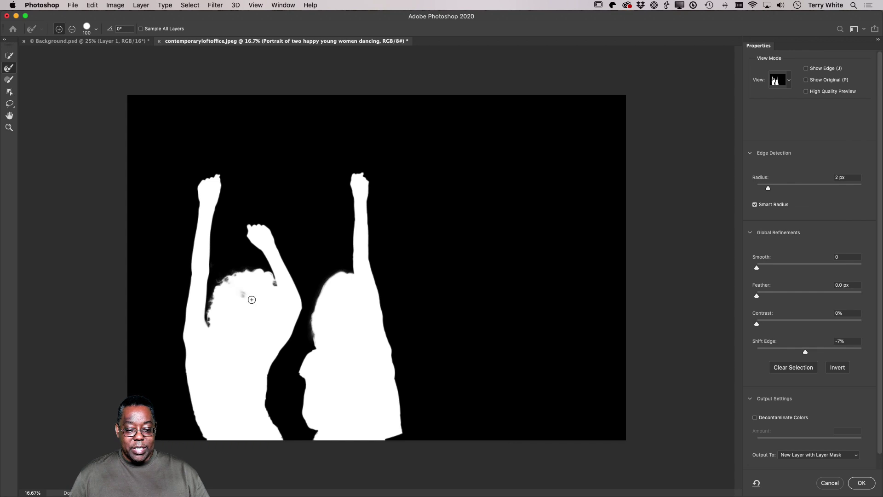
key("super+z")
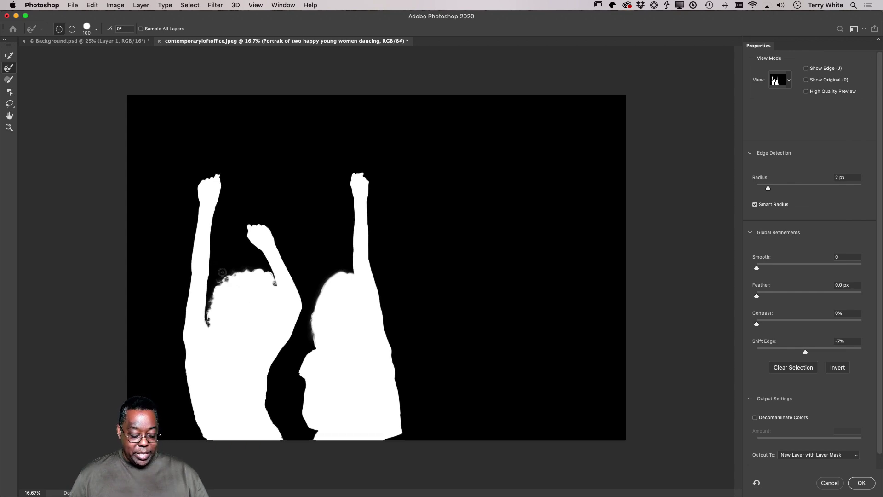
key("z")
left_click_drag(213, 270, 275, 313)
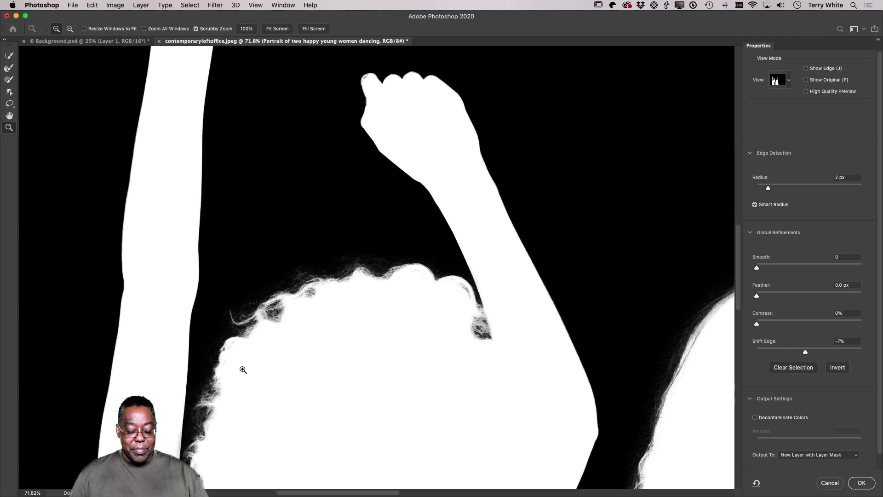
key("super+0")
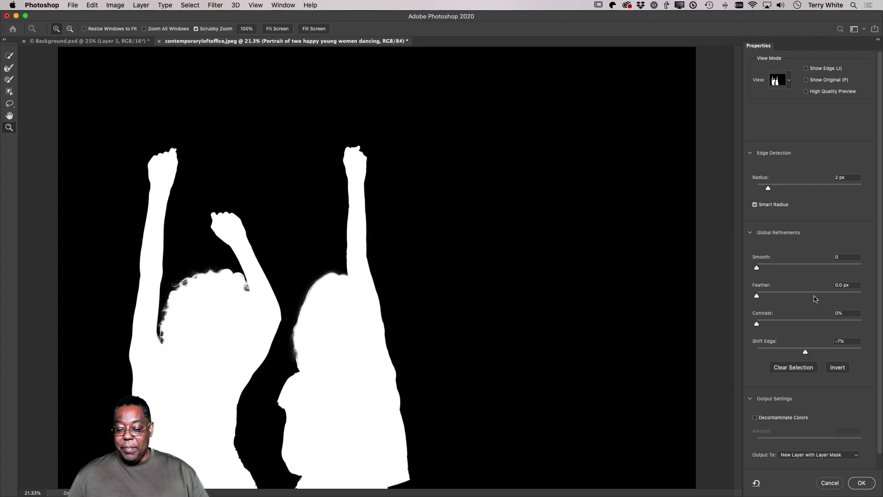
left_click(862, 483)
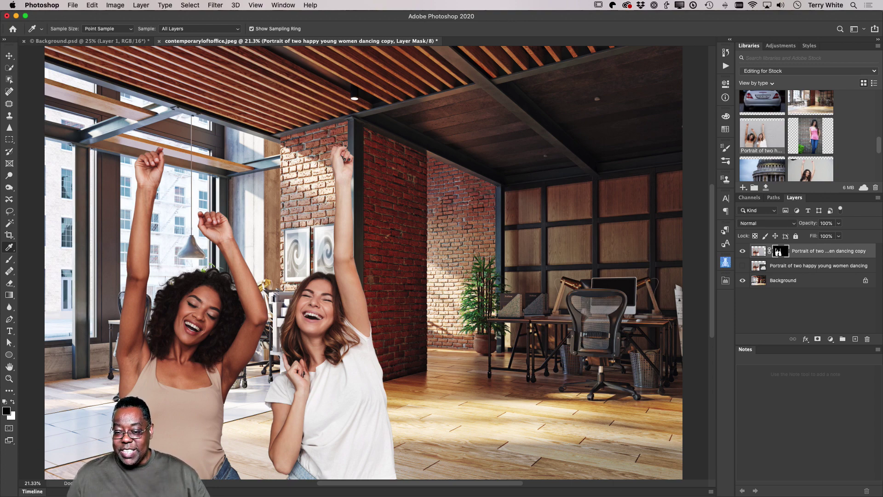
Step: Toggle the masked copy and the original portrait layer on and off to compare the cutout with the unmasked photo
left_click(742, 251)
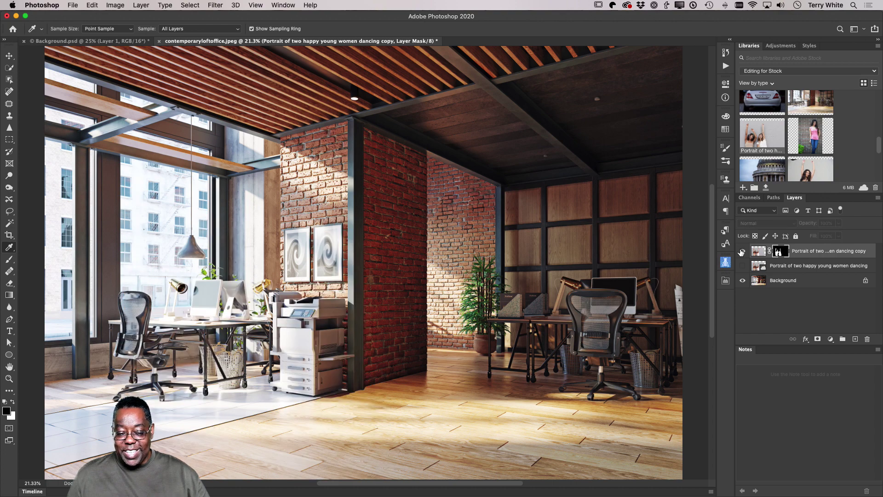
left_click(742, 252)
left_click(743, 265)
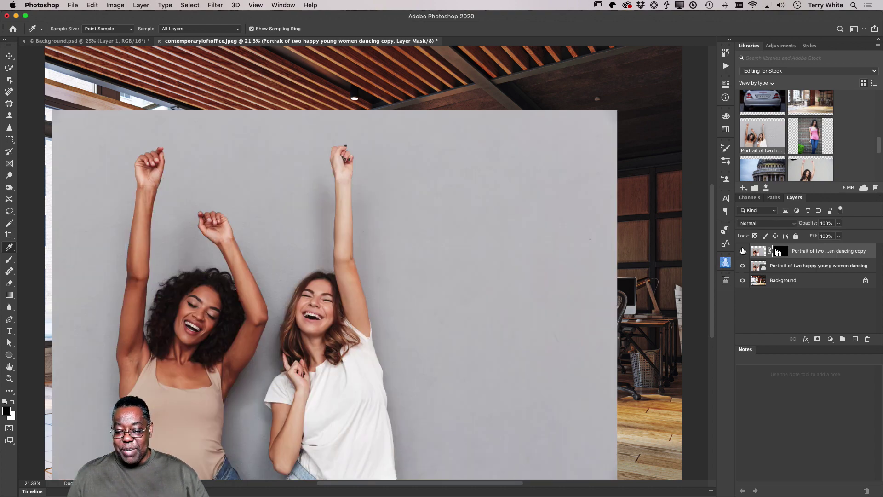
left_click(743, 251)
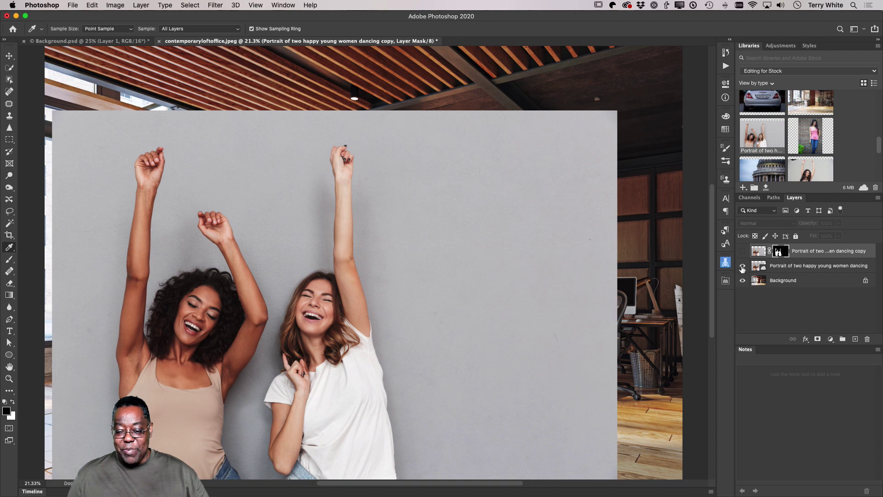
left_click(743, 266)
left_click(742, 251)
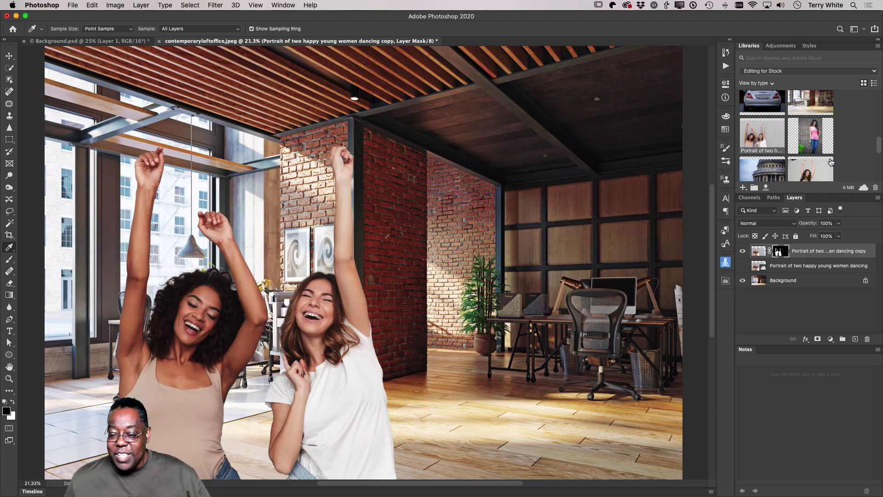
Step: Open the domed building photo from the Editing for Stock library and fit it in the window
scroll(828, 161, "down", 5)
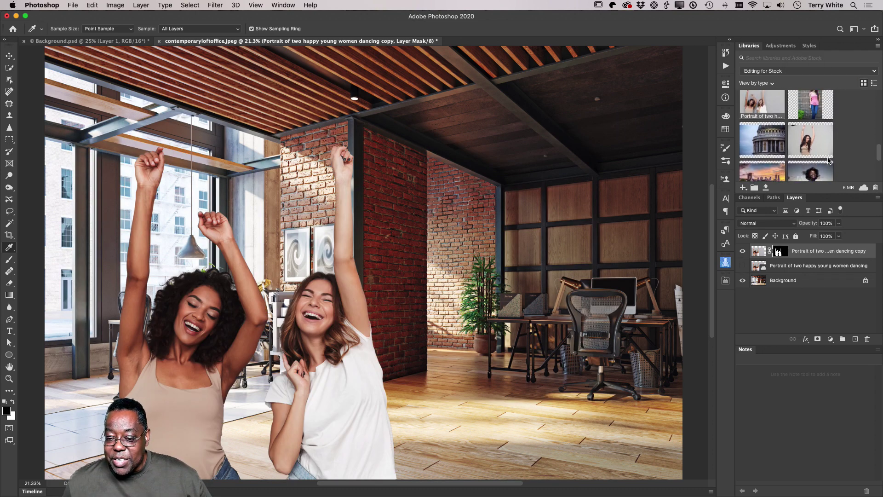
scroll(828, 161, "down", 2)
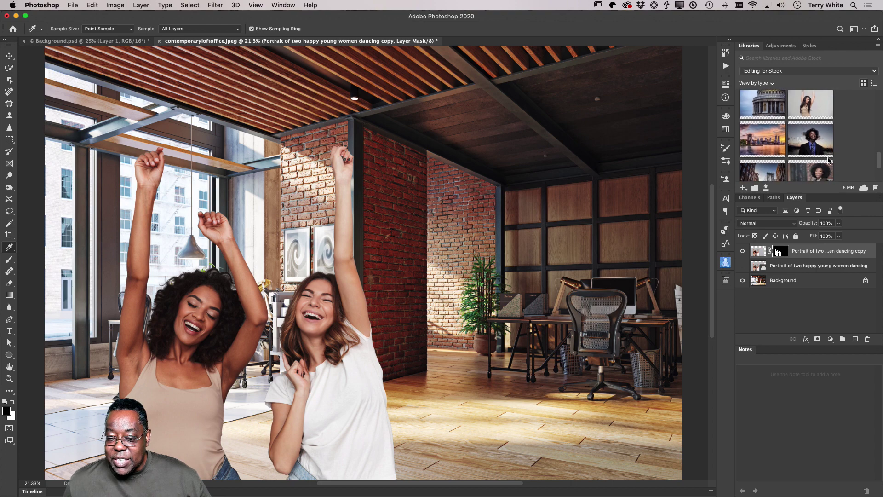
scroll(828, 160, "up", 1)
double_click(766, 113)
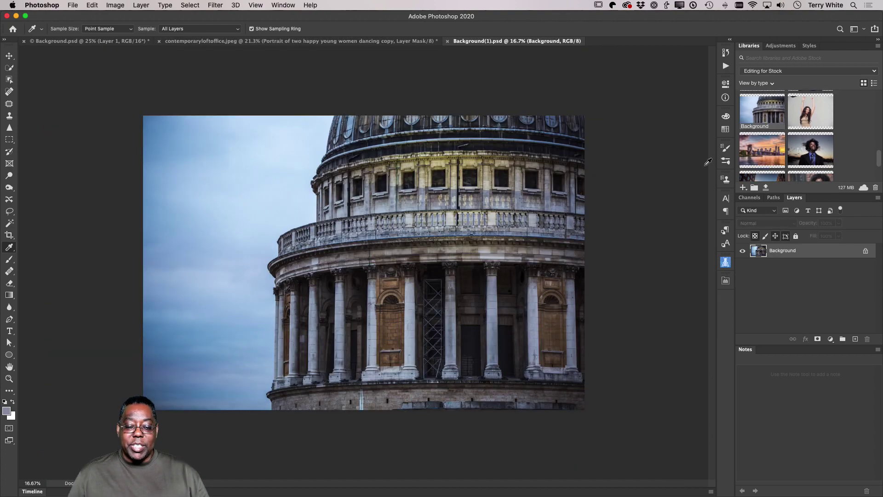
key("super+0")
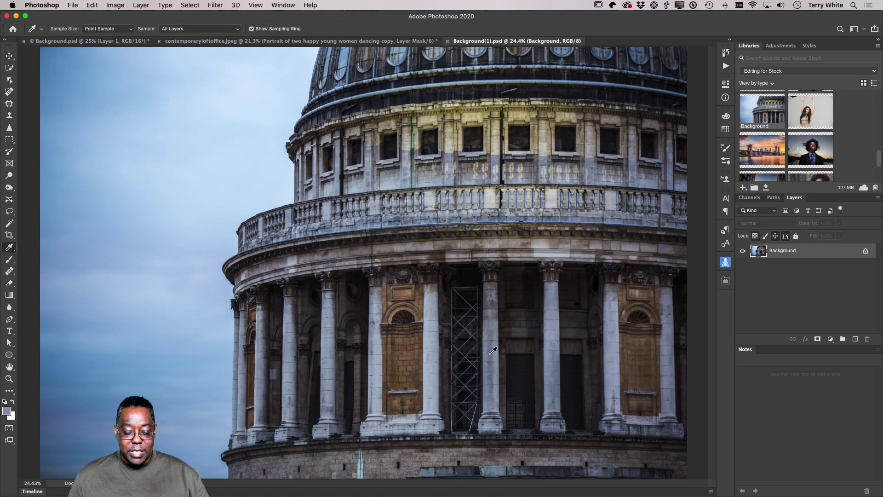
Step: Draw a rectangular marquee selection around the full height of the scaffolding between the building's columns
key("z")
left_click_drag(466, 337, 493, 373)
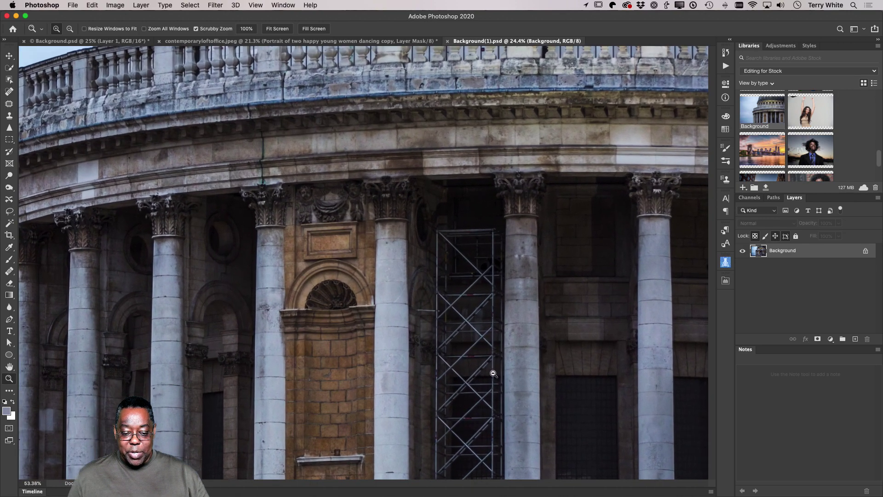
left_click_drag(487, 405, 461, 285)
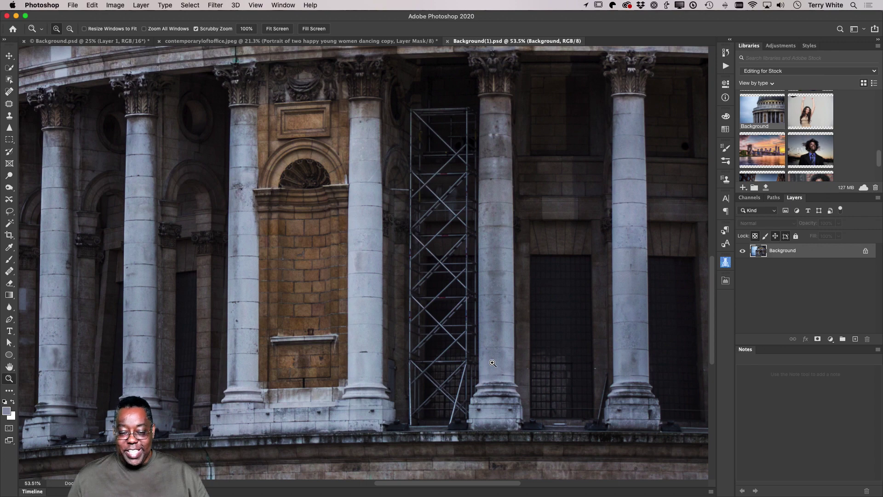
key("super+0")
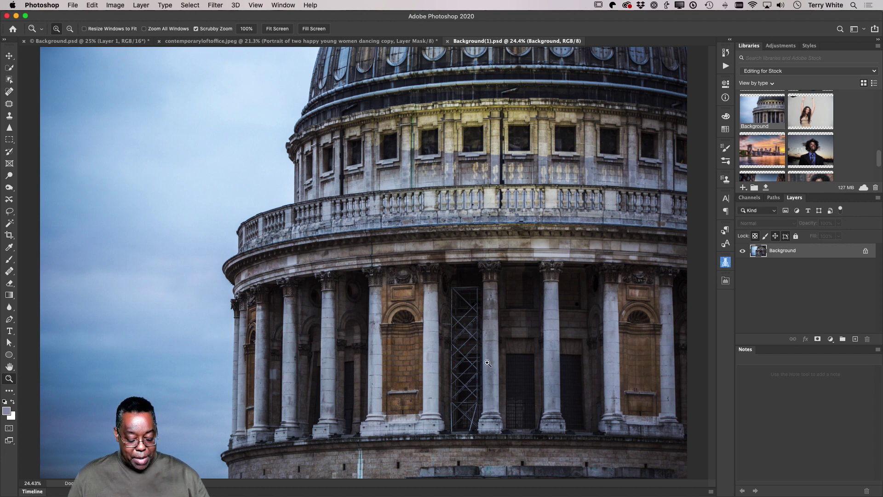
key("m")
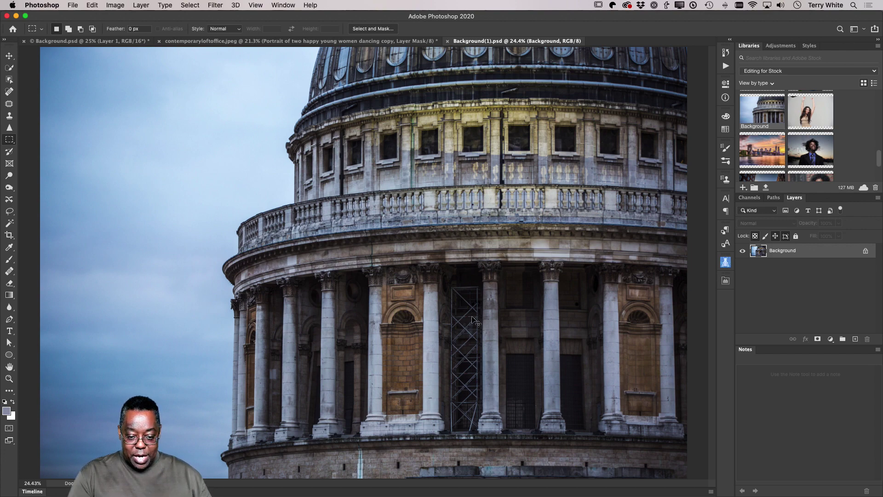
key("super+plus")
key("super+plus")
key("super+plus")
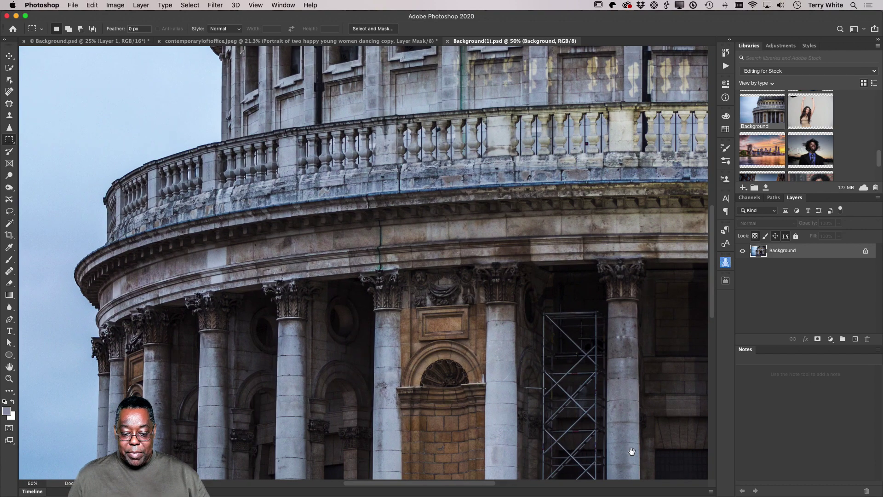
left_click_drag(632, 451, 371, 252)
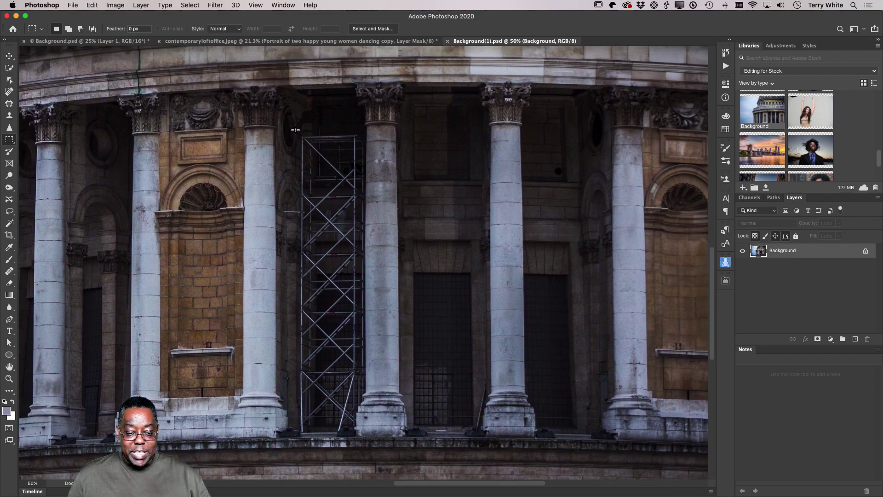
left_click_drag(295, 129, 359, 434)
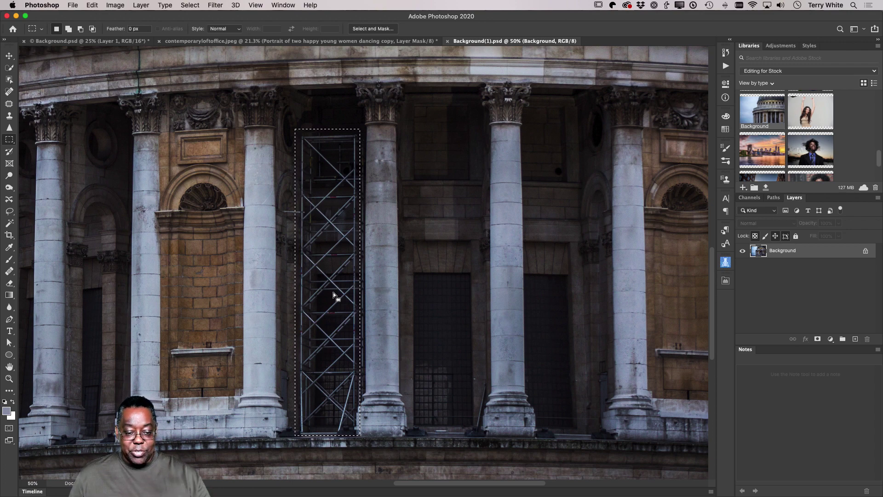
Step: Shift the selection outline onto the scaffold-free bay two columns to the right and copy that area to a new layer
left_click_drag(333, 292, 562, 294)
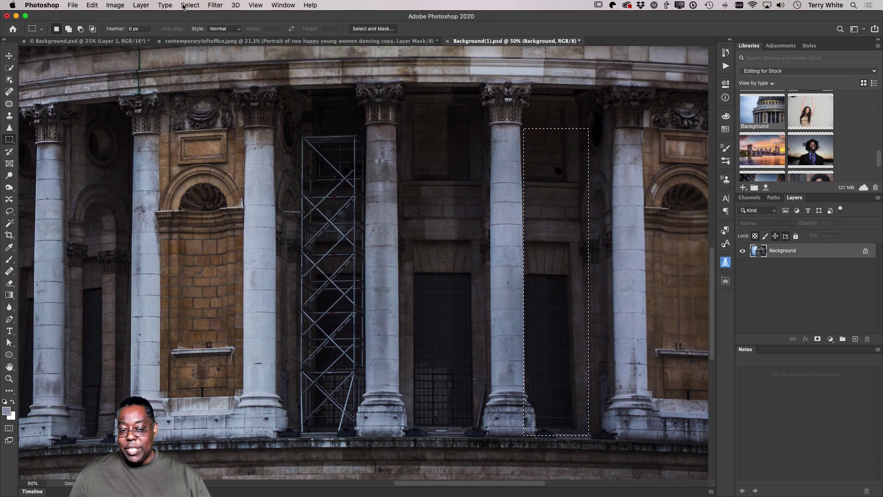
left_click(141, 5)
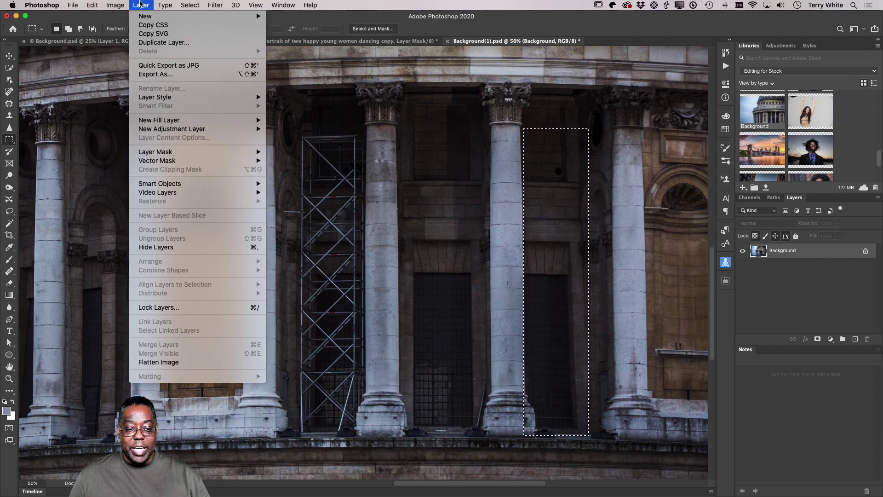
mouse_move(156, 17)
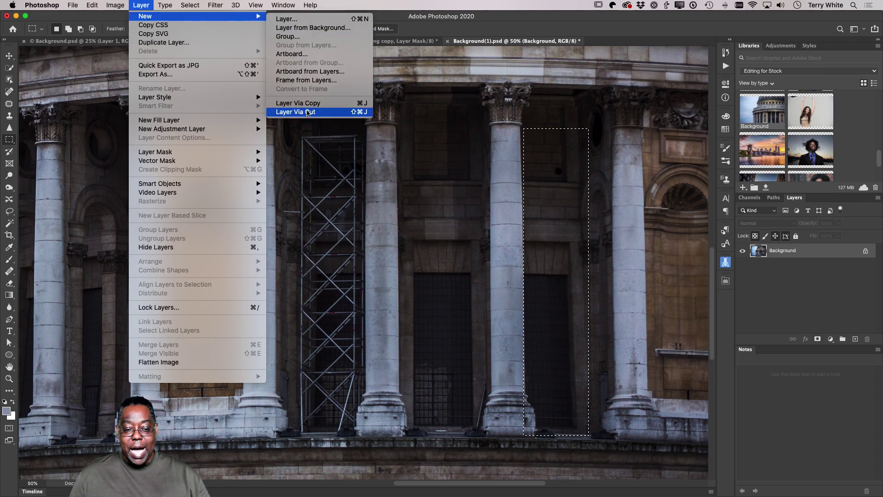
left_click(315, 102)
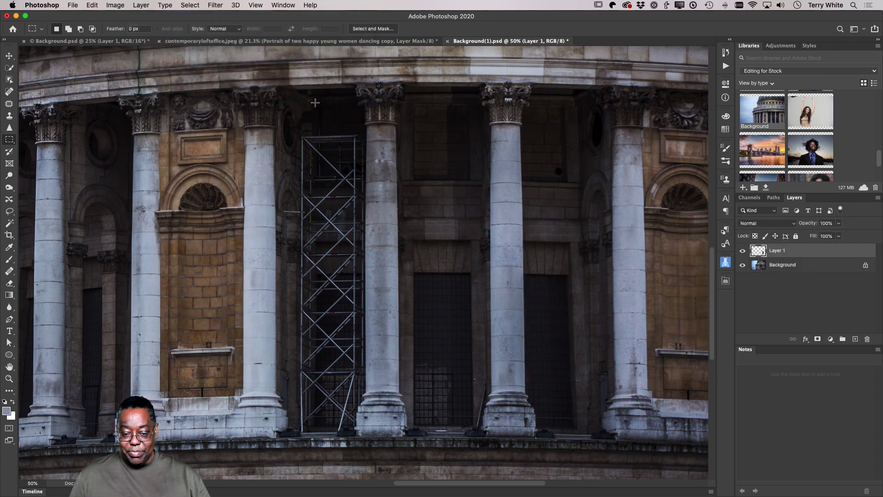
left_click(743, 252, "alt")
left_click(743, 251, "alt")
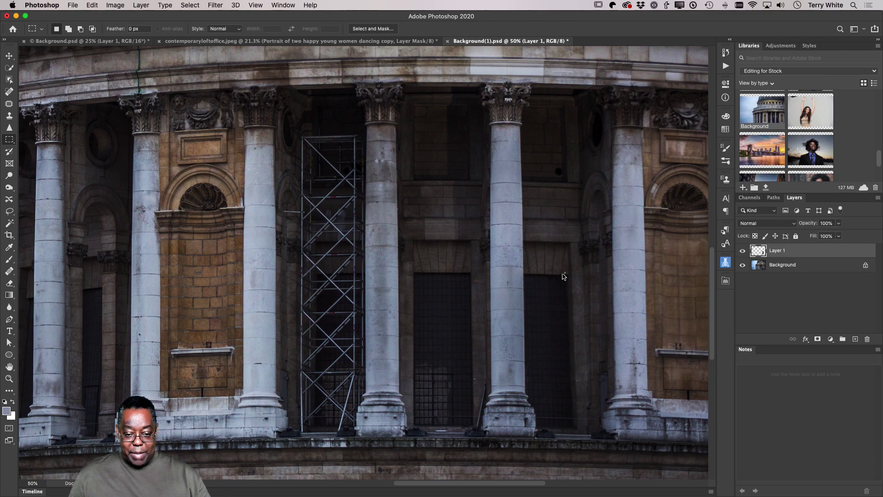
Step: Move the copied bay layer over the scaffolding so that it covers it
key("v")
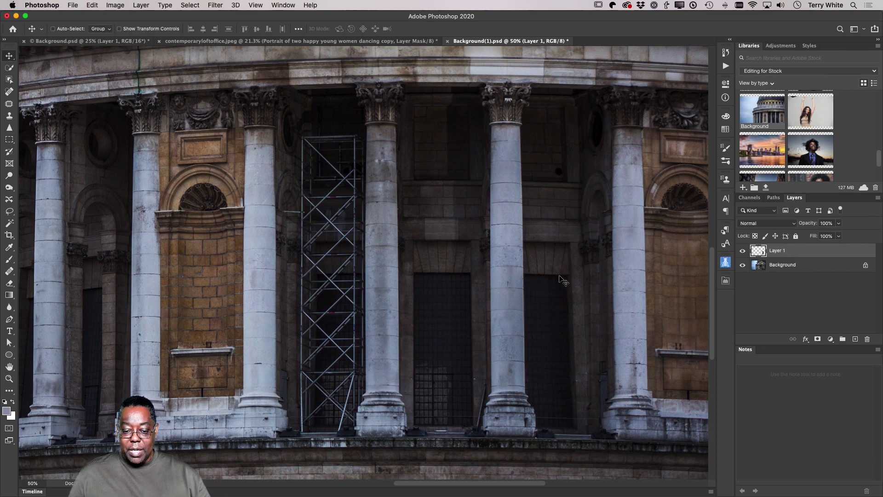
left_click_drag(563, 279, 335, 273)
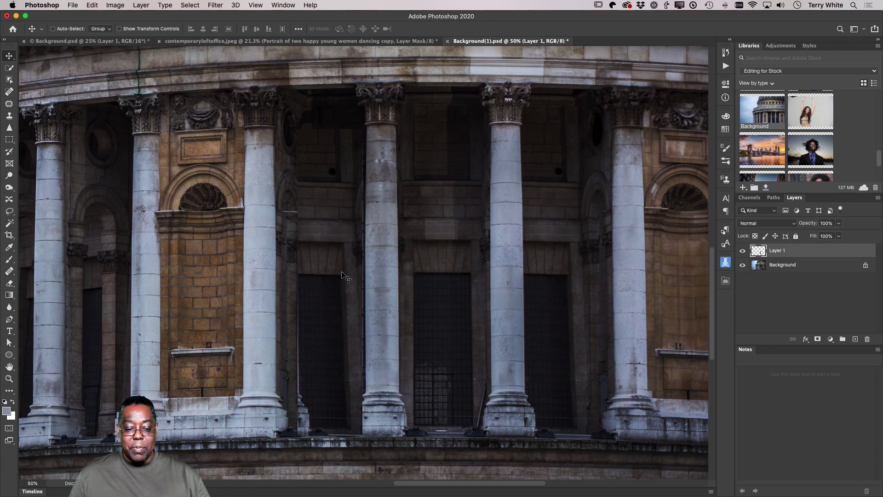
key("super")
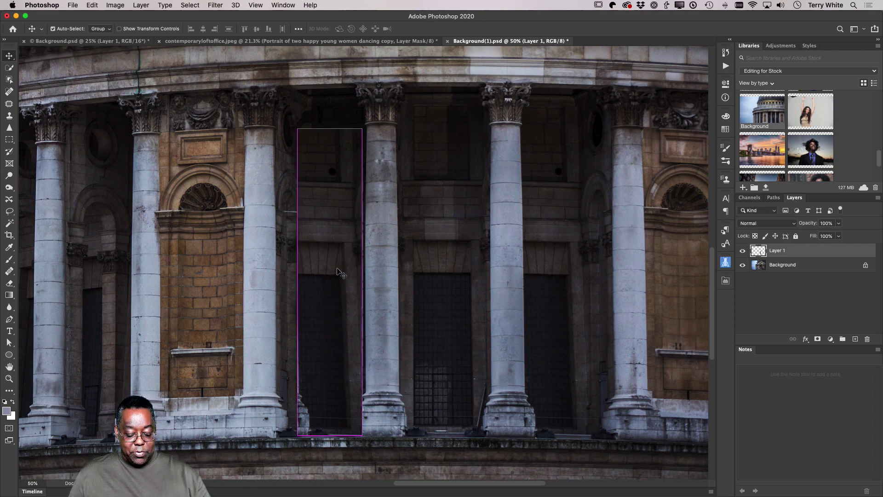
Step: Flip the copied bay horizontally and nudge it so that its edge lines up with the adjacent column
key("super+t")
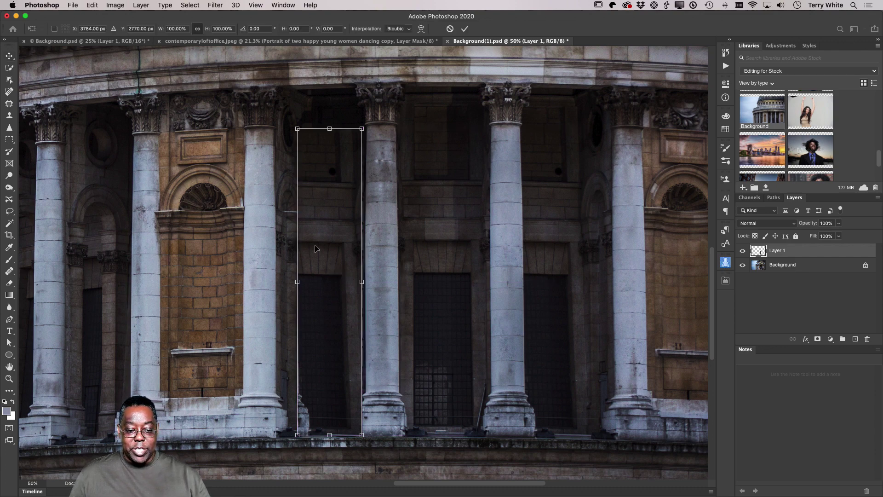
right_click(329, 240)
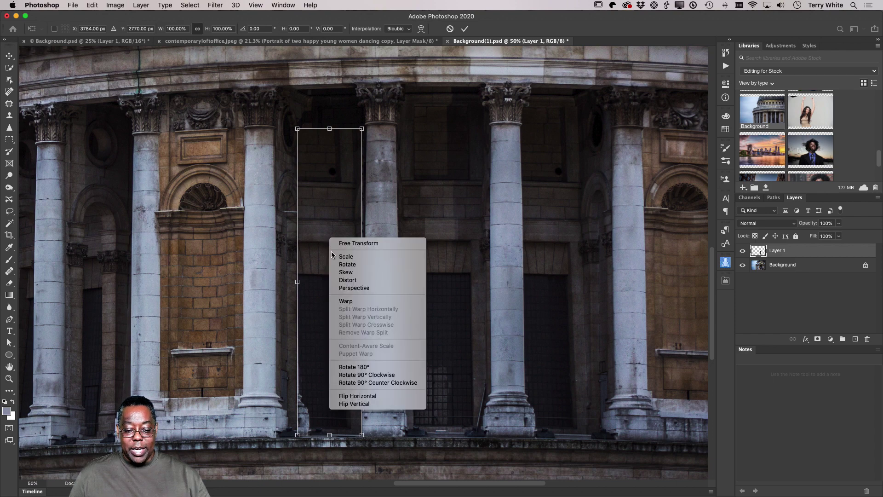
left_click(345, 396)
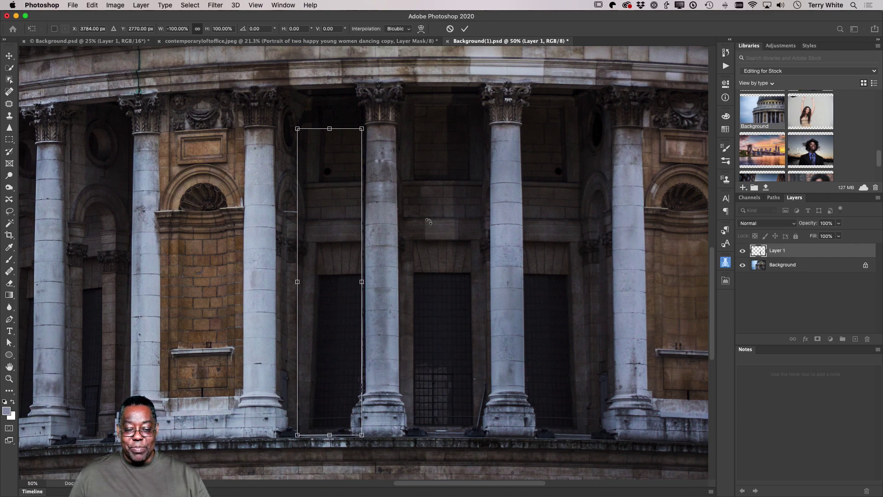
left_click(464, 29)
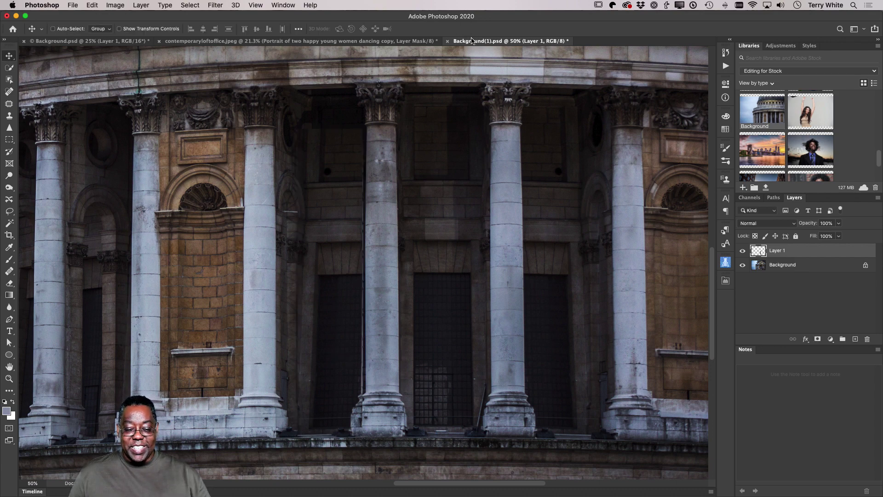
left_click_drag(336, 305, 335, 304)
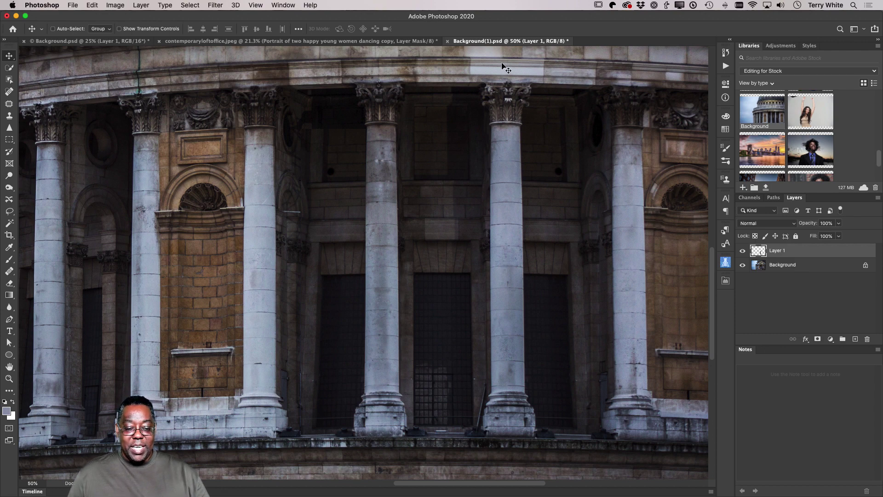
Step: Open the DNG photo of the two costumed dancers from the Editing for Stock library, keeping the Camera Raw settings
key("super+0")
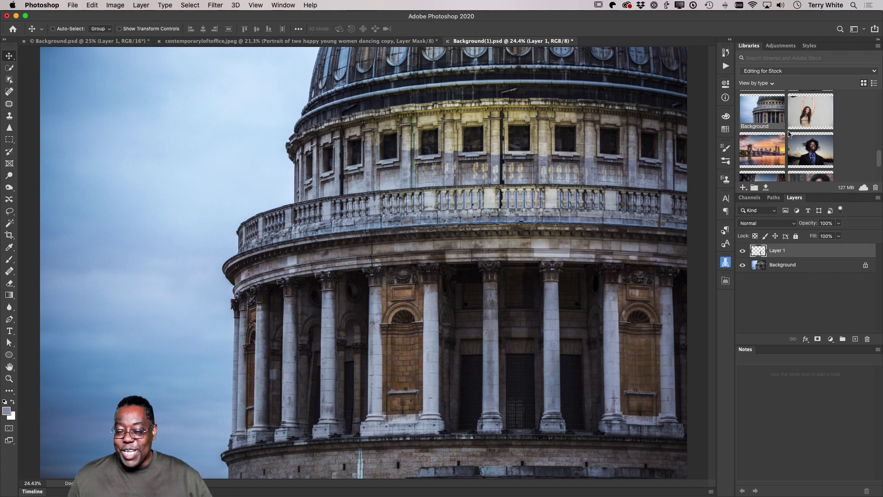
scroll(785, 163, "down", 3)
scroll(785, 163, "up", 10)
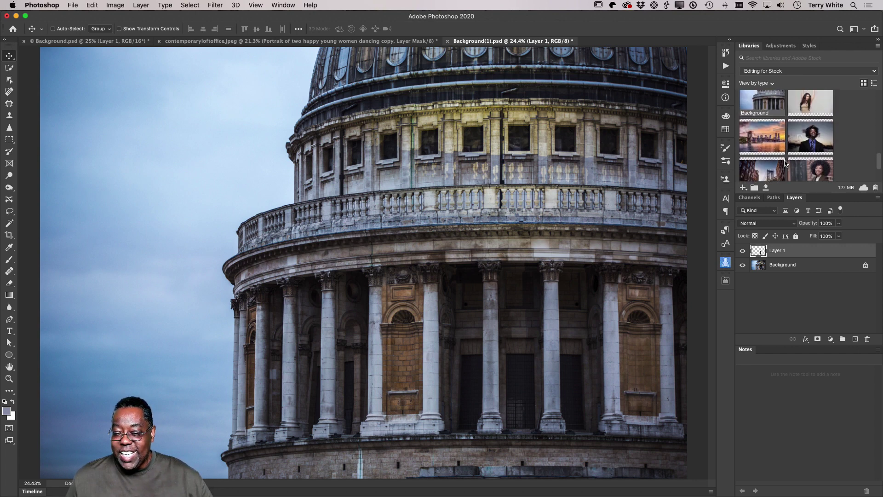
scroll(785, 163, "up", 10)
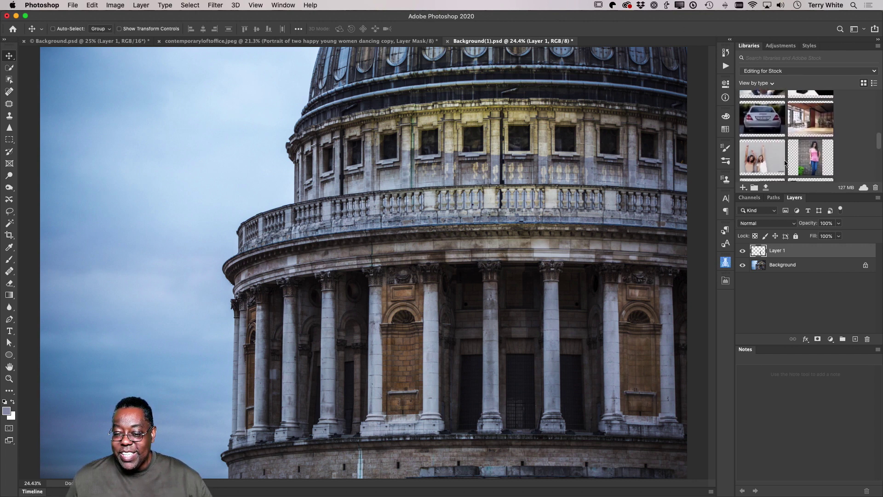
scroll(785, 164, "up", 5)
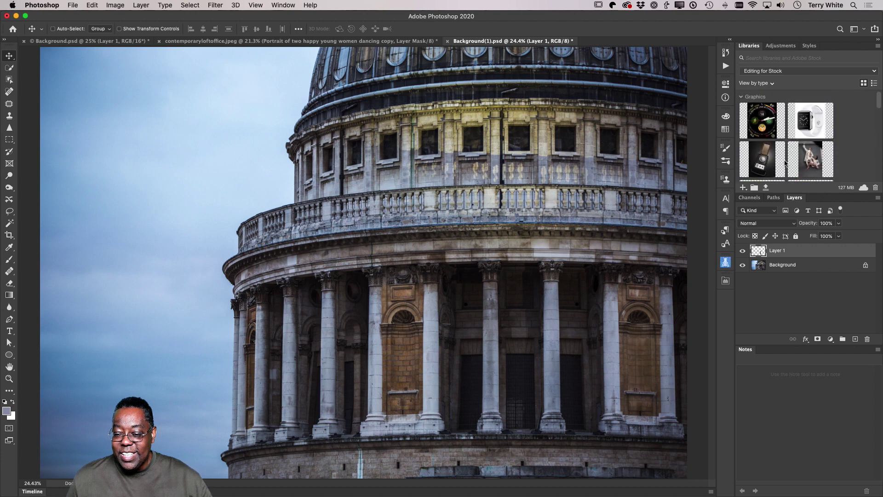
scroll(785, 163, "up", 2)
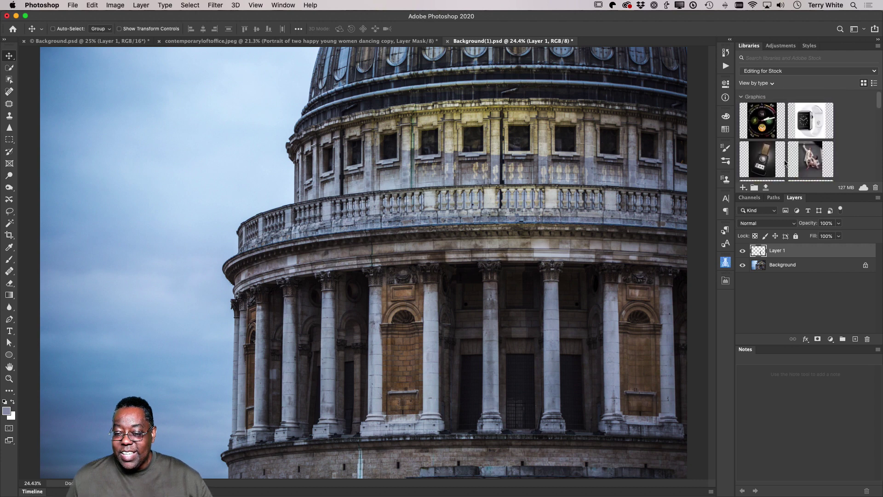
double_click(803, 157)
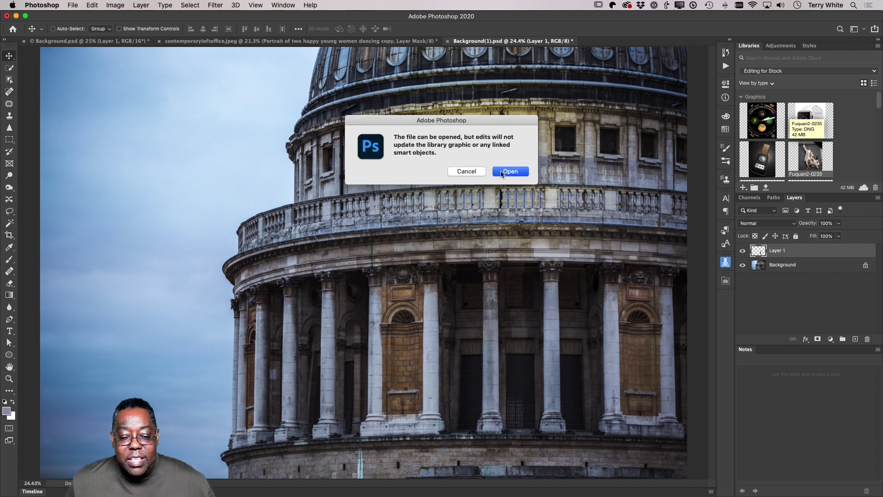
left_click(502, 173)
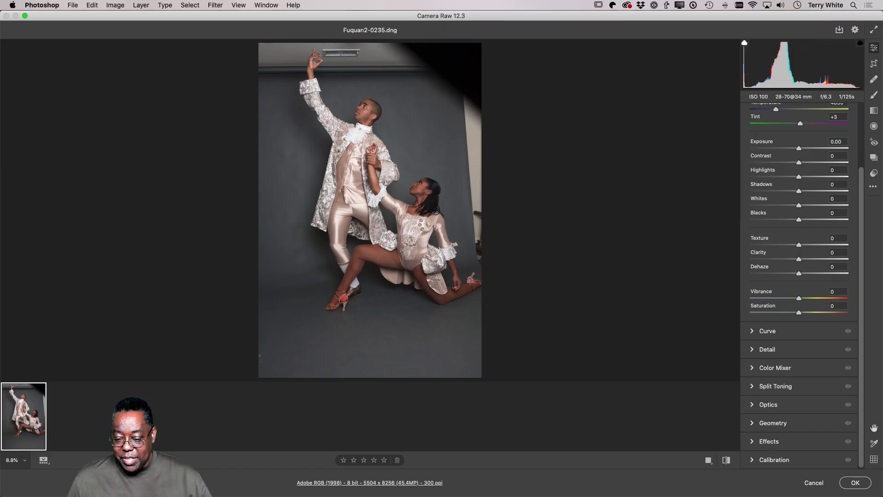
left_click(856, 484)
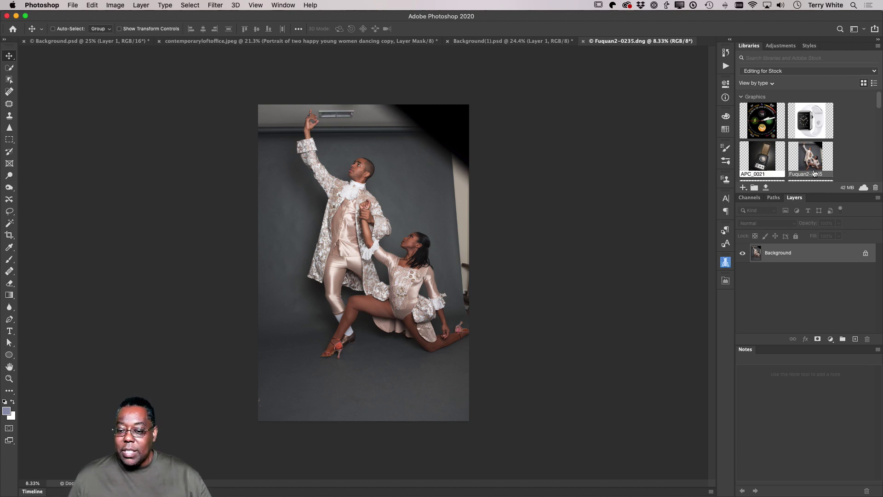
Step: Close the dancers photo without saving and open the APC_0021 image from the library
scroll(830, 147, "down", 2)
scroll(831, 147, "down", 1)
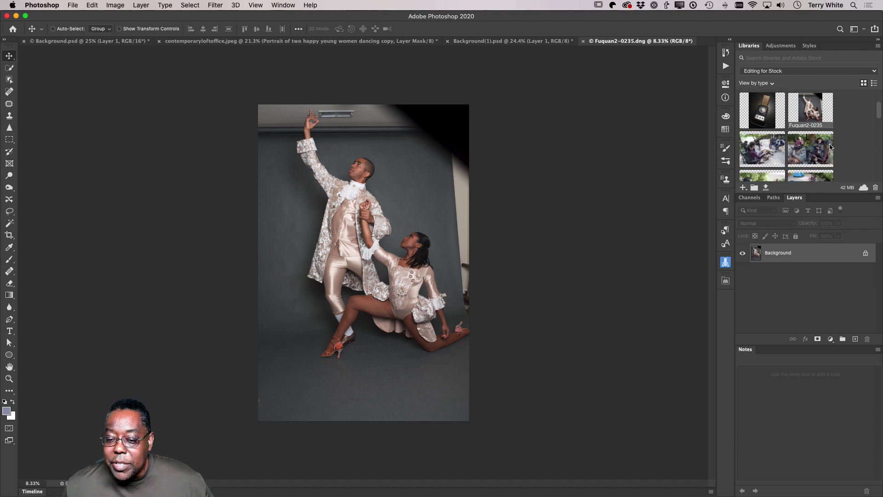
scroll(830, 148, "up", 1)
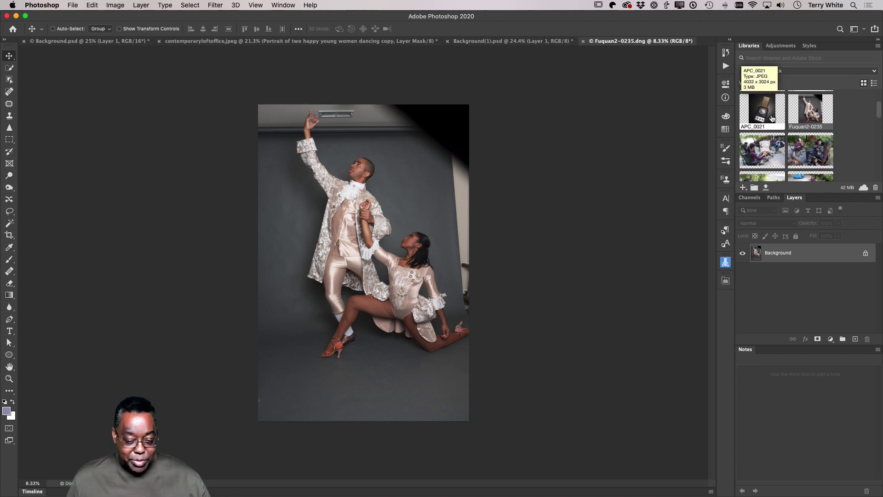
left_click_drag(773, 118, 478, 149)
key("super+w")
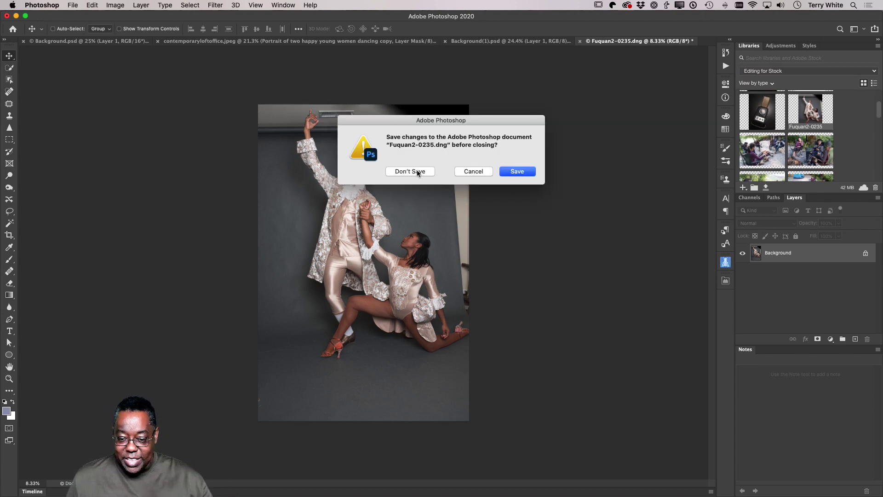
left_click(419, 171)
double_click(768, 119)
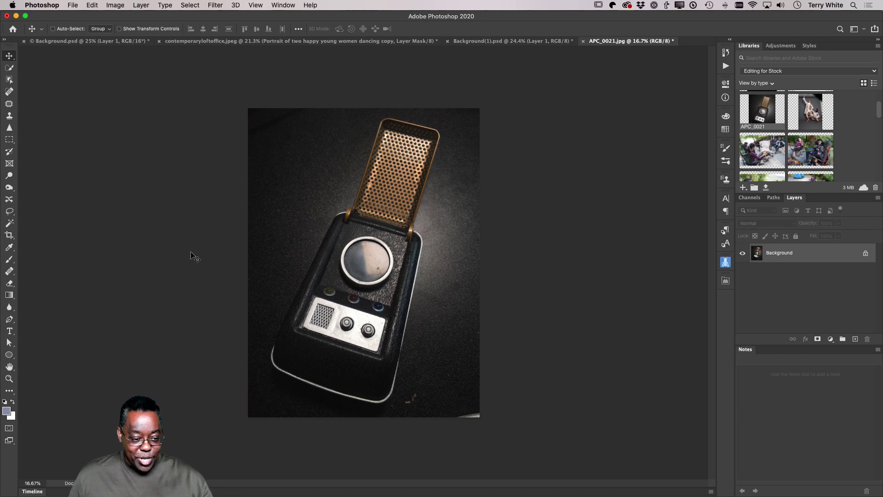
Step: Patch out the white corner and the scratch beside the communicator's base using clean areas of the black surface, then deselect
left_click(9, 104)
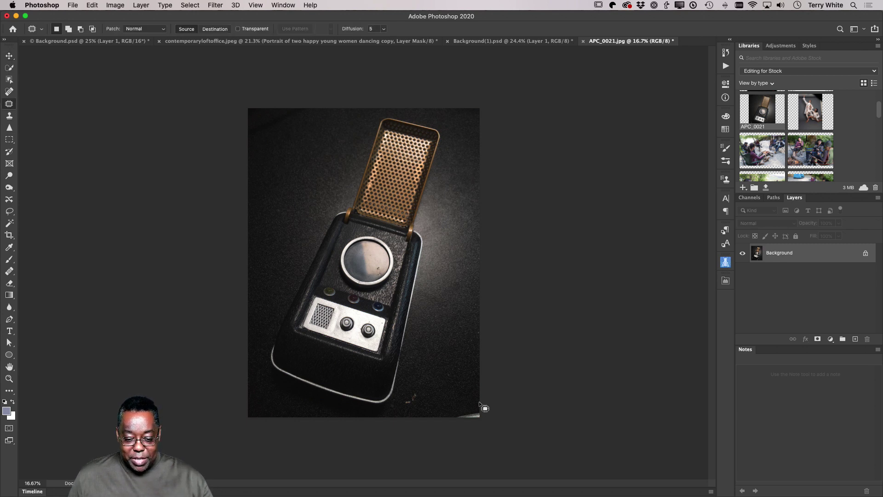
mouse_move(479, 404)
left_mouse_down()
mouse_move(453, 415)
mouse_move(452, 424)
mouse_move(483, 424)
mouse_move(490, 407)
mouse_move(471, 413)
mouse_move(469, 386)
mouse_move(411, 391)
mouse_move(404, 409)
mouse_move(416, 390)
left_mouse_up()
left_click(452, 368)
mouse_move(414, 398)
left_mouse_down()
mouse_move(444, 396)
mouse_move(456, 374)
left_mouse_up()
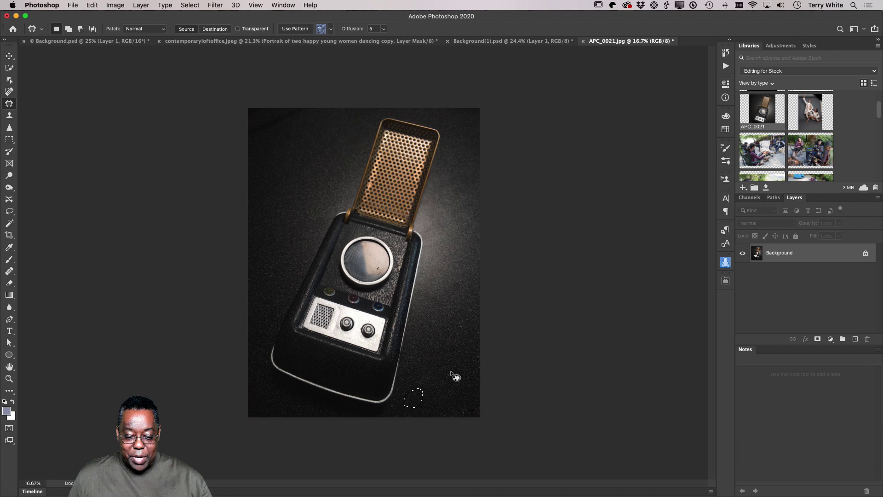
left_click(457, 383)
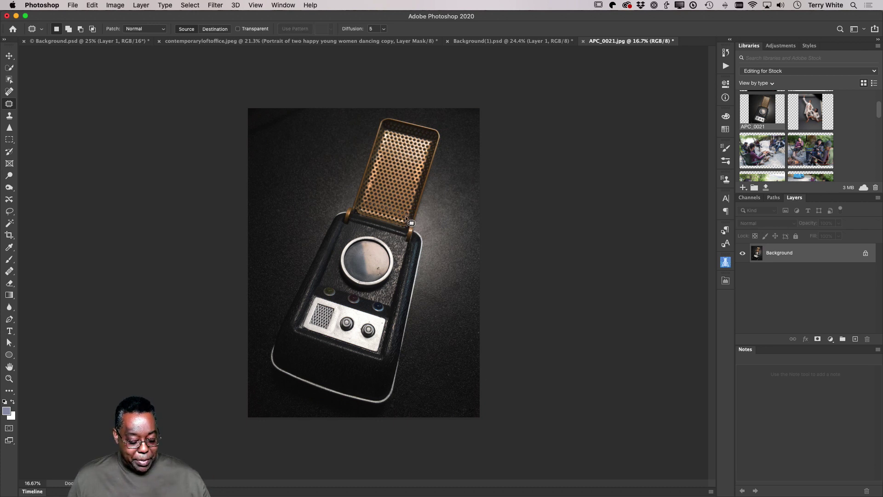
Step: Extend the photo beyond its right and lower edges with a Content-Aware crop constrained to the 4:5 (8:10) ratio
key("c")
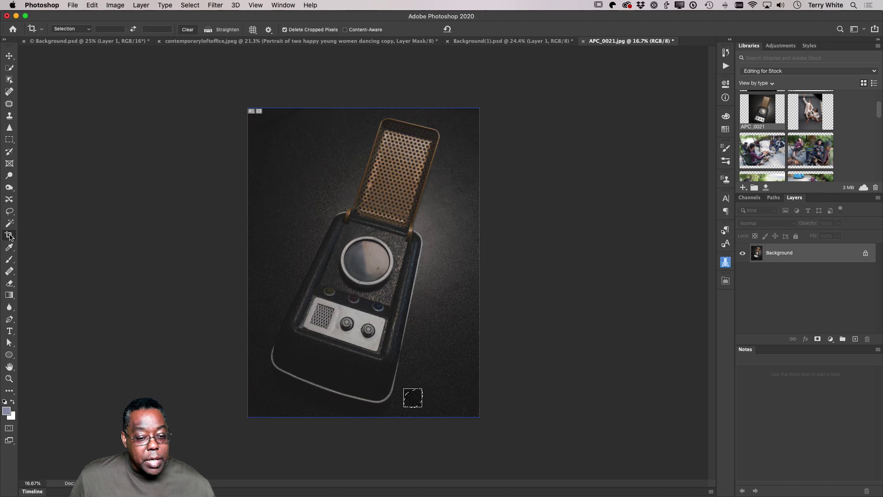
left_click(9, 235)
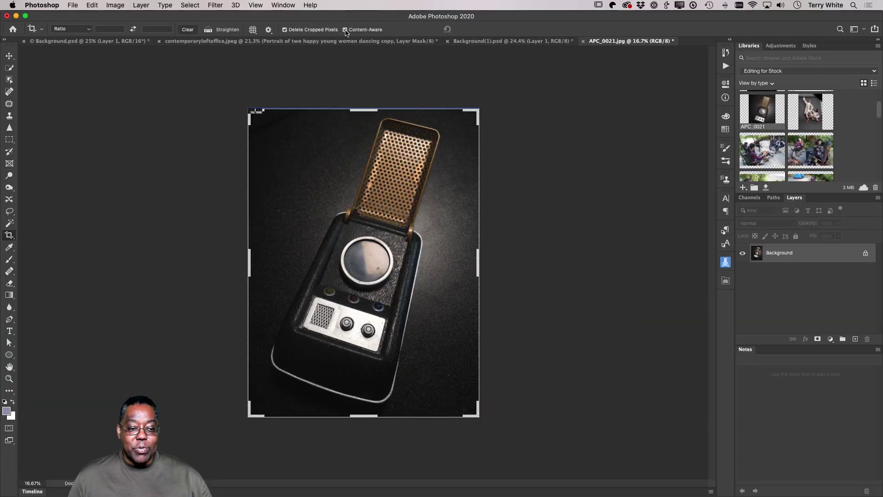
left_click(346, 30)
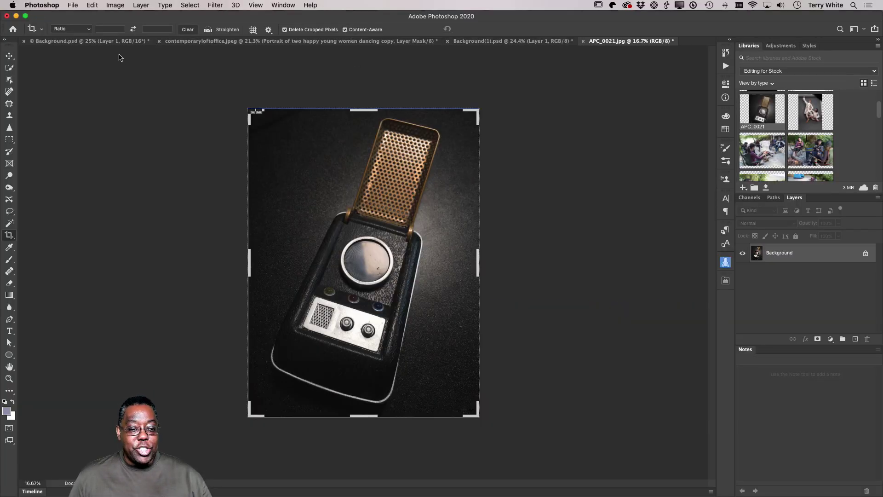
left_click(76, 30)
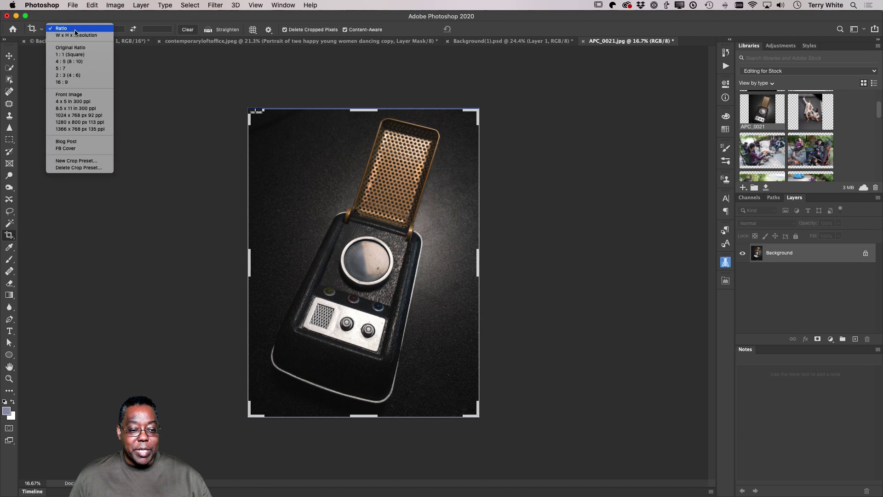
left_click(87, 62)
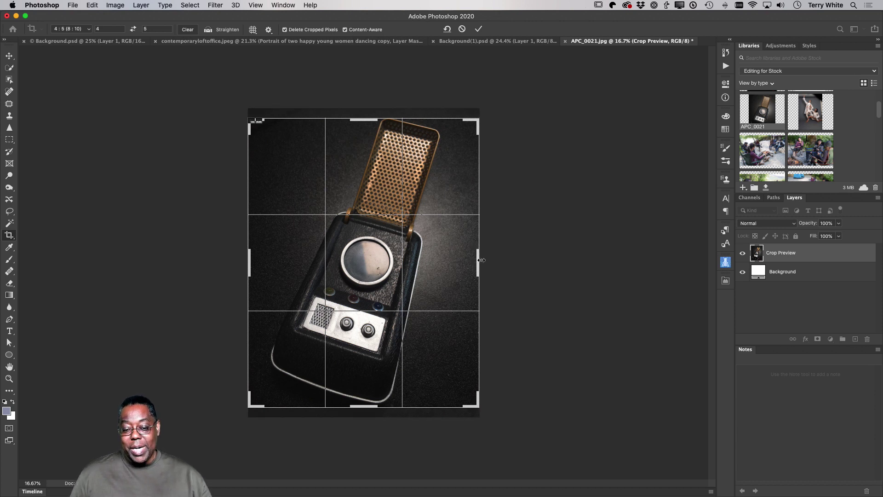
left_click_drag(477, 260, 500, 259)
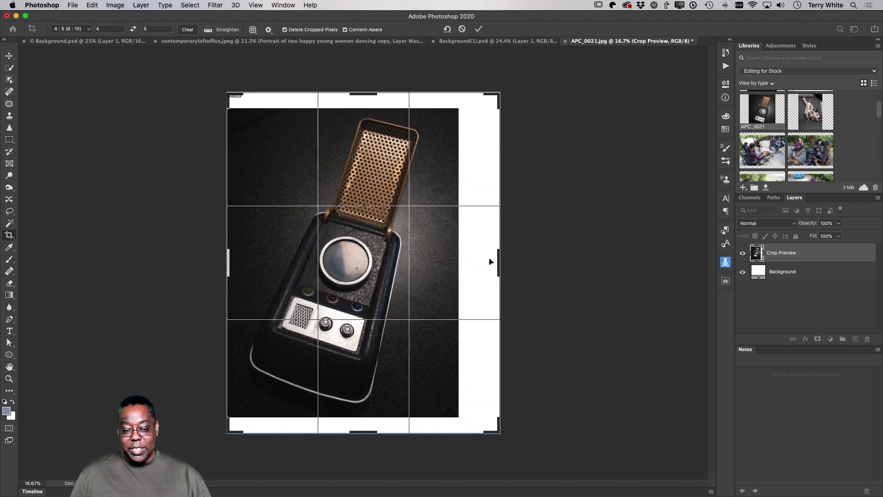
left_click_drag(429, 261, 430, 245)
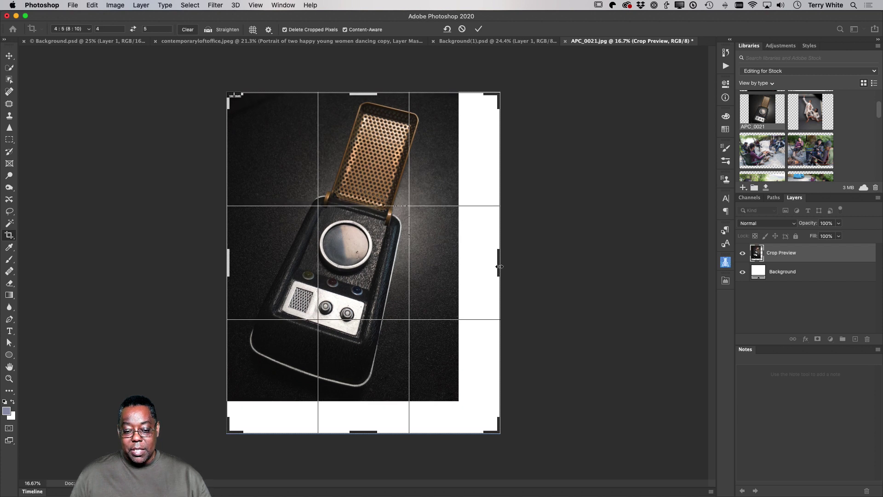
mouse_move(500, 267)
left_mouse_down()
mouse_move(491, 267)
mouse_move(498, 269)
left_mouse_up()
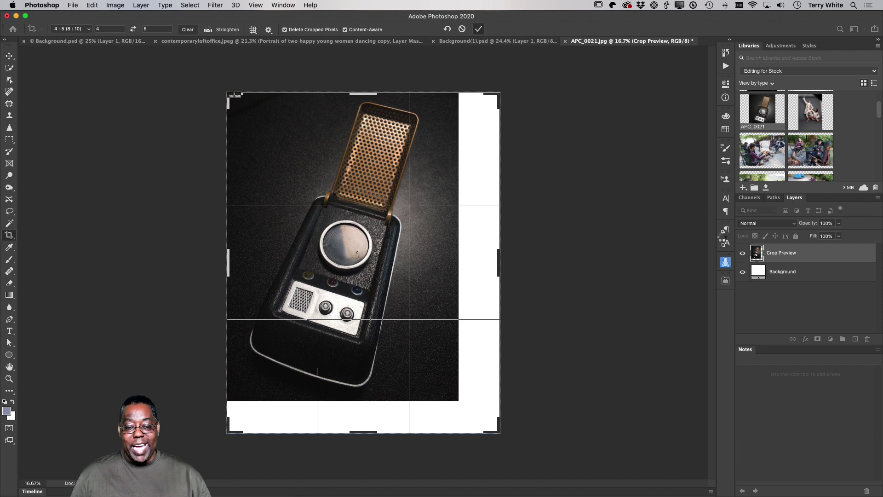
left_click(479, 29)
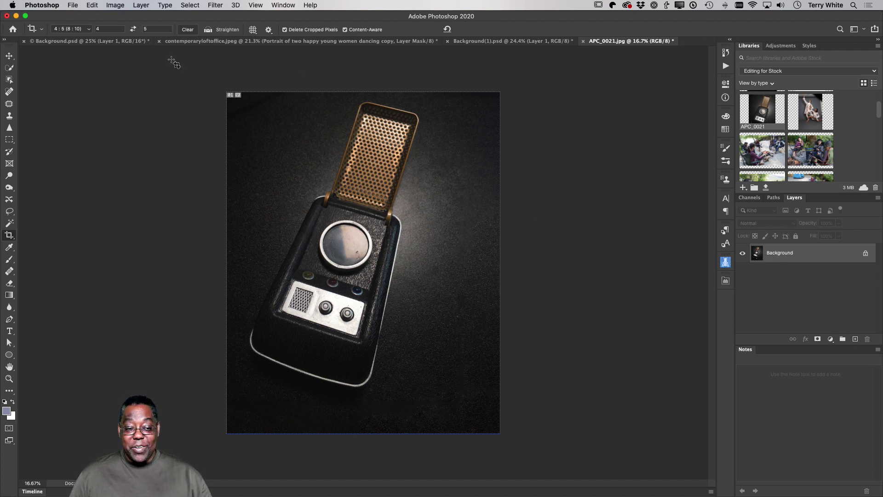
Step: Switch the crop to an unconstrained ratio and widen the photo on its right side with Content-Aware fill
left_click(272, 189)
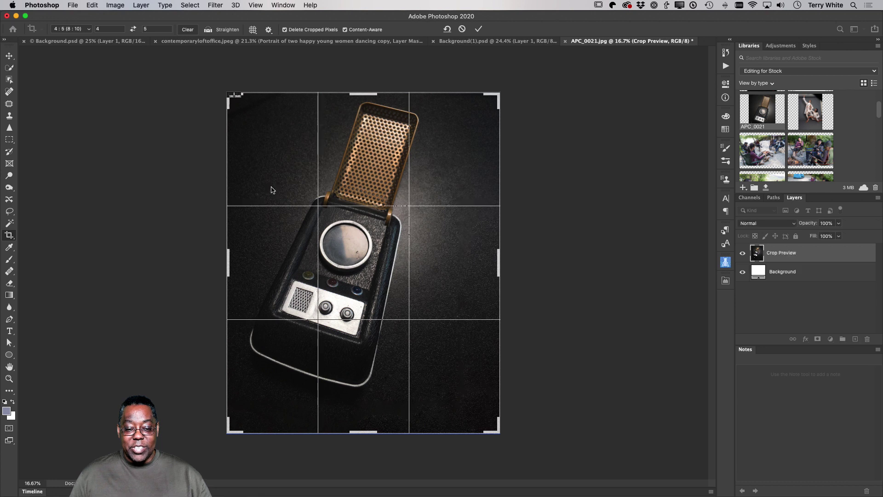
left_click(89, 29)
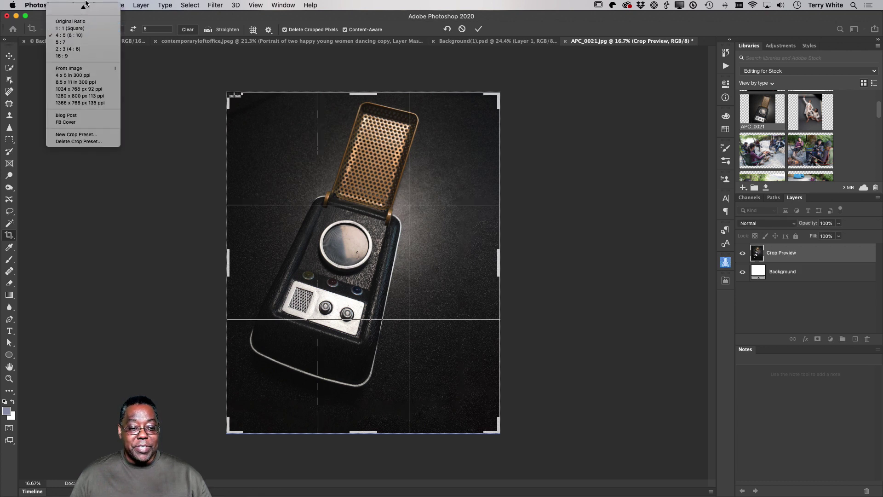
left_click(83, 8)
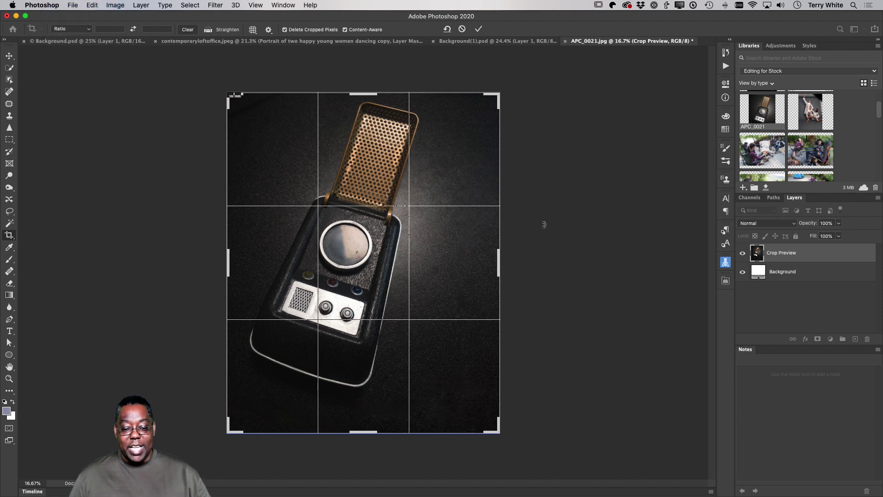
left_click_drag(499, 257, 529, 262)
left_click(478, 29)
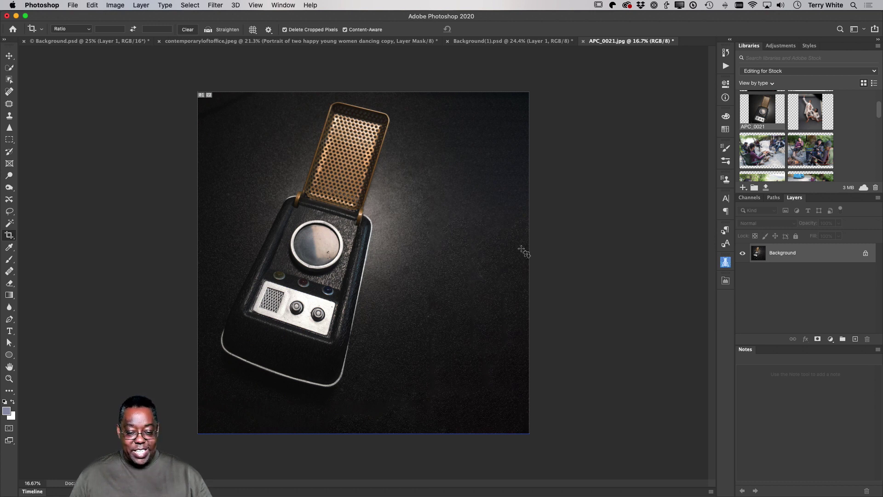
Step: Extend the photo's right side further into a landscape format with another unconstrained Content-Aware crop
left_click(499, 254)
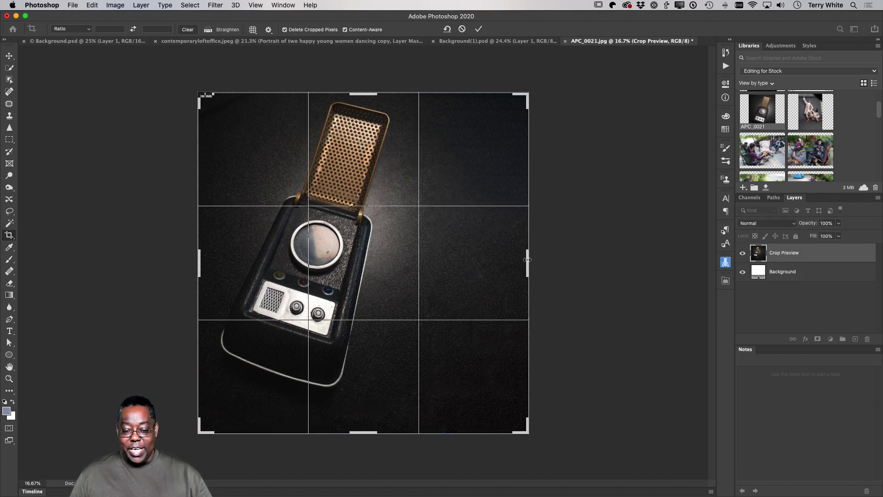
left_click_drag(529, 259, 573, 257)
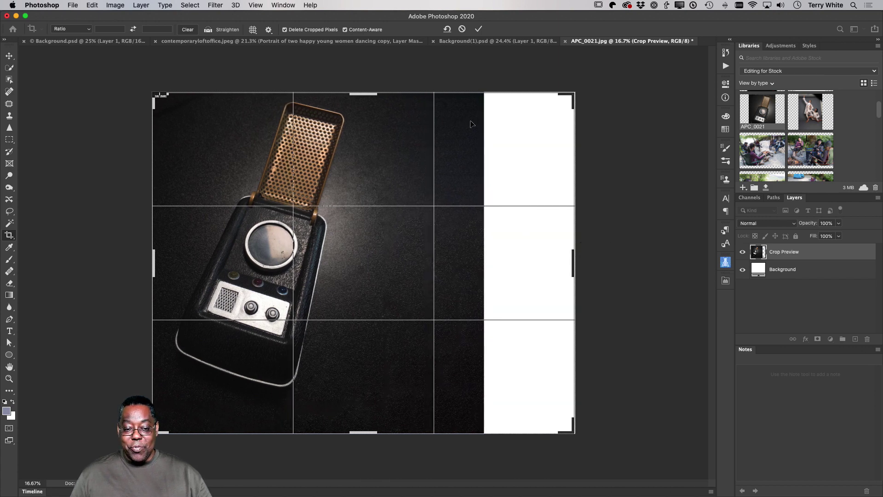
left_click(479, 29)
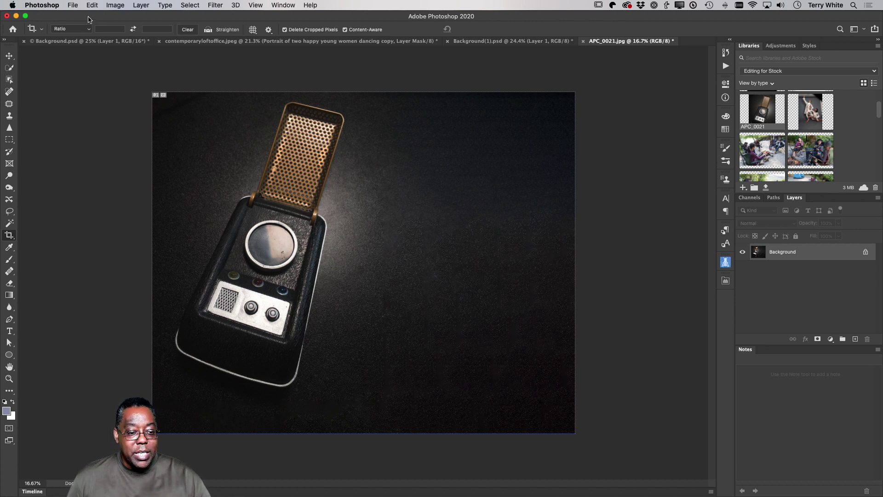
Step: Extend the photo beyond its right, upper and lower edges with a Content-Aware crop using the 4:5 (8:10) ratio flipped to landscape
left_click(88, 30)
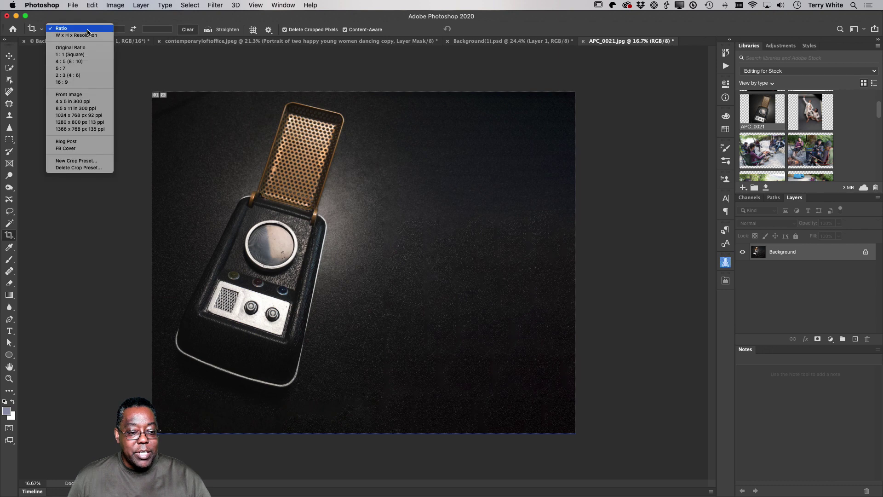
left_click(93, 65)
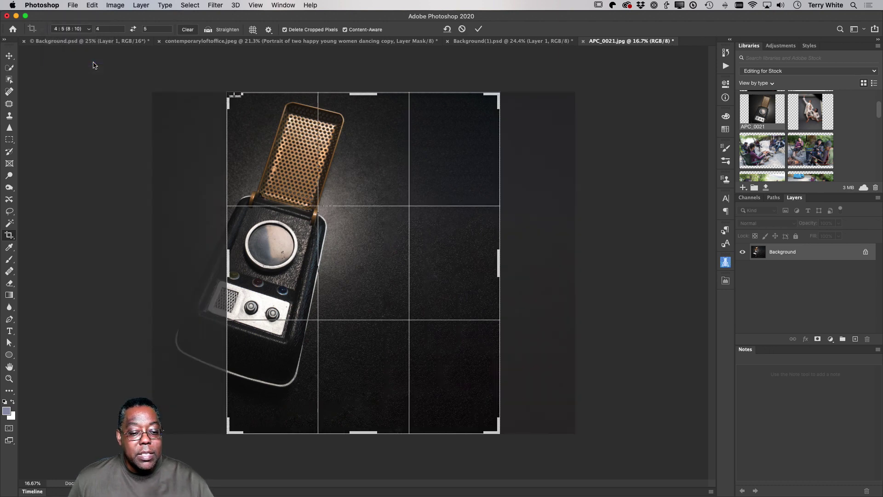
key("x")
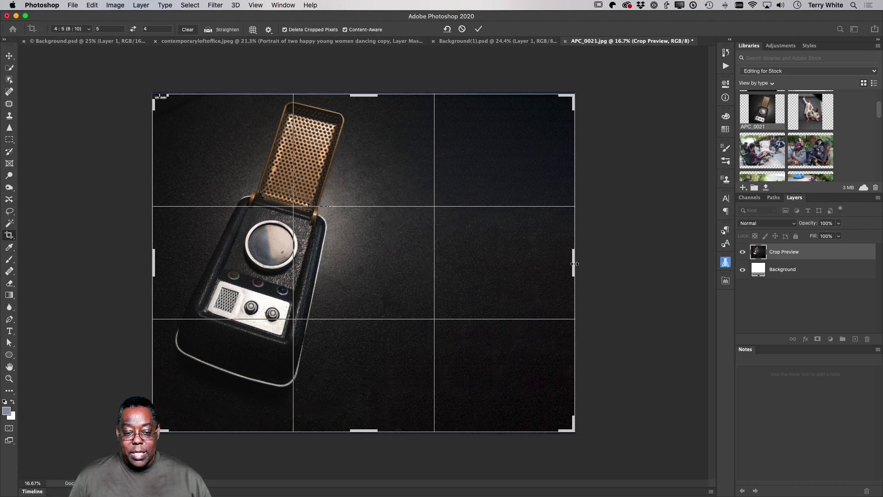
left_click_drag(574, 263, 592, 263)
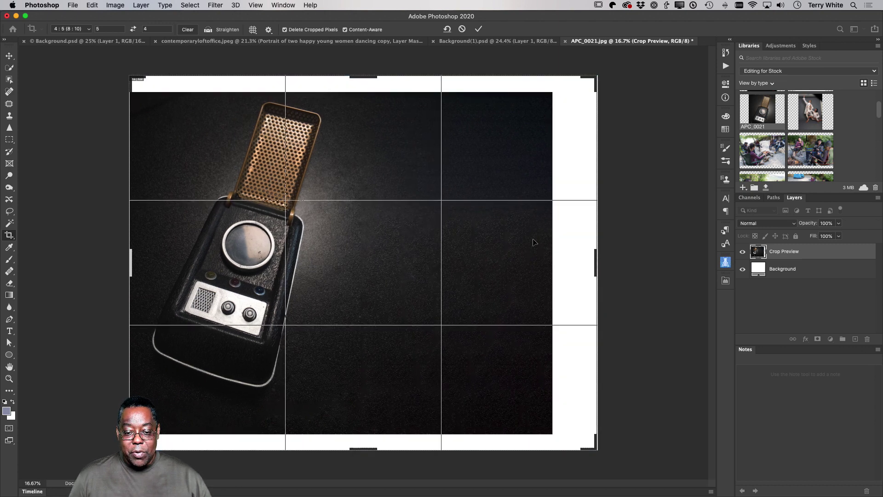
left_click(479, 31)
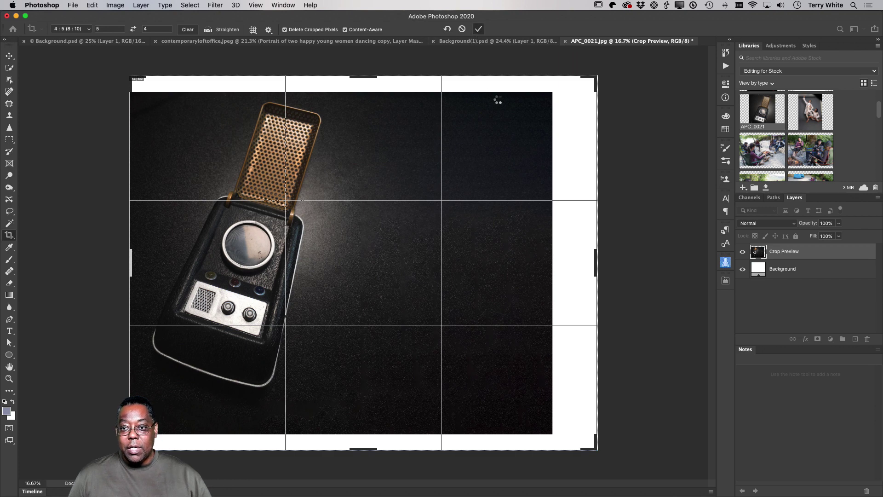
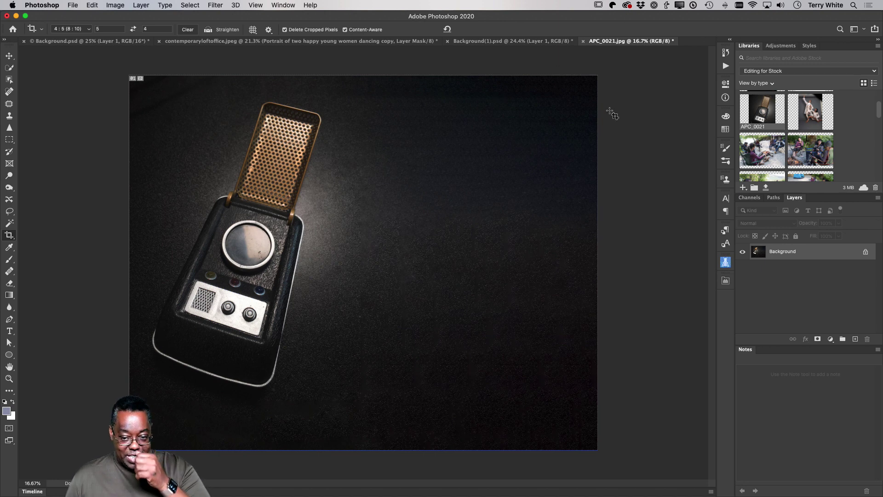
Step: Open the Manhattan bridge photo from the Editing for Stock library and switch to the Move tool
scroll(770, 141, "down", 5)
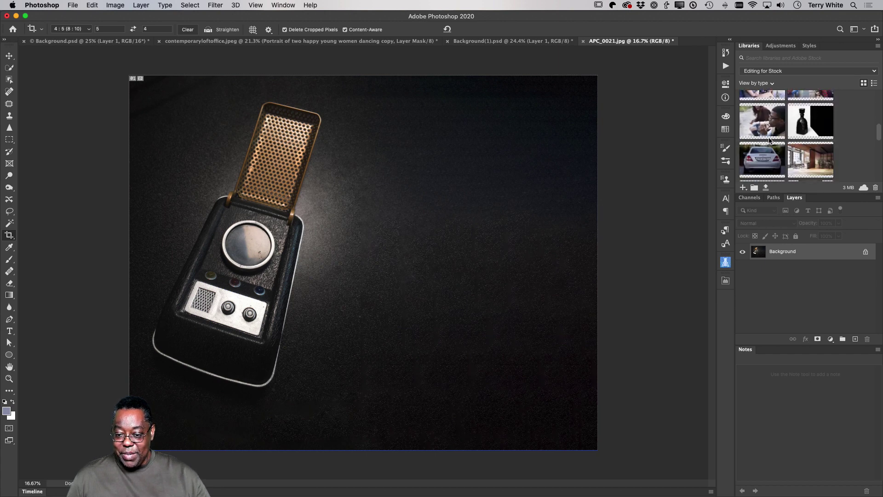
scroll(770, 141, "down", 6)
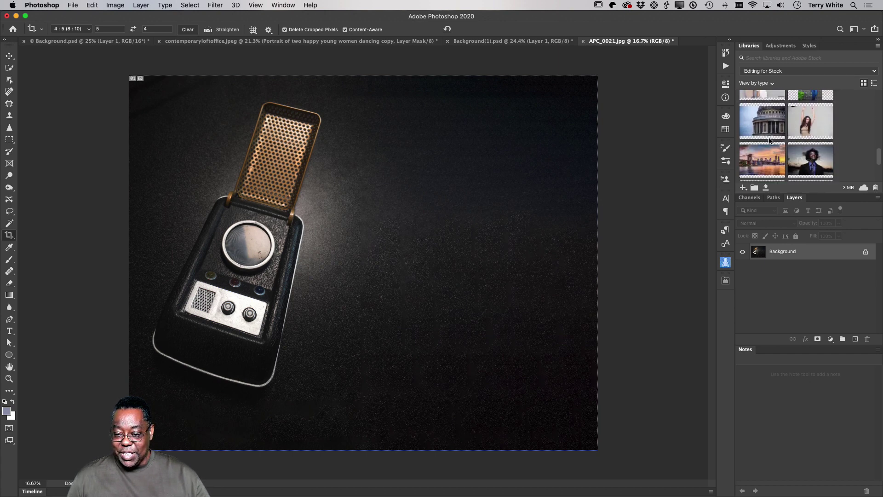
scroll(770, 140, "down", 4)
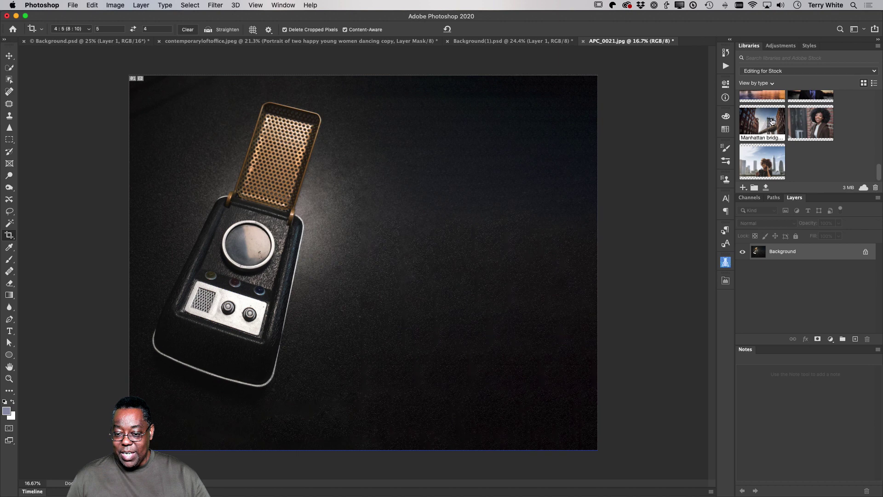
double_click(769, 122)
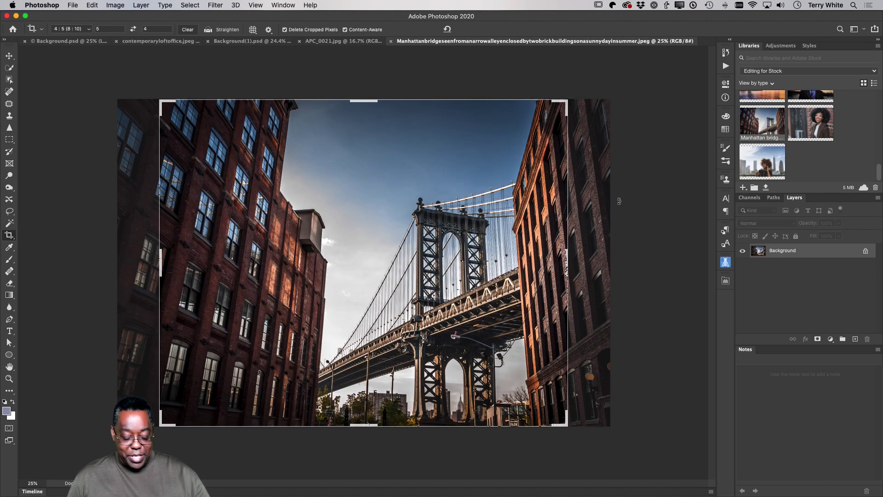
key("v")
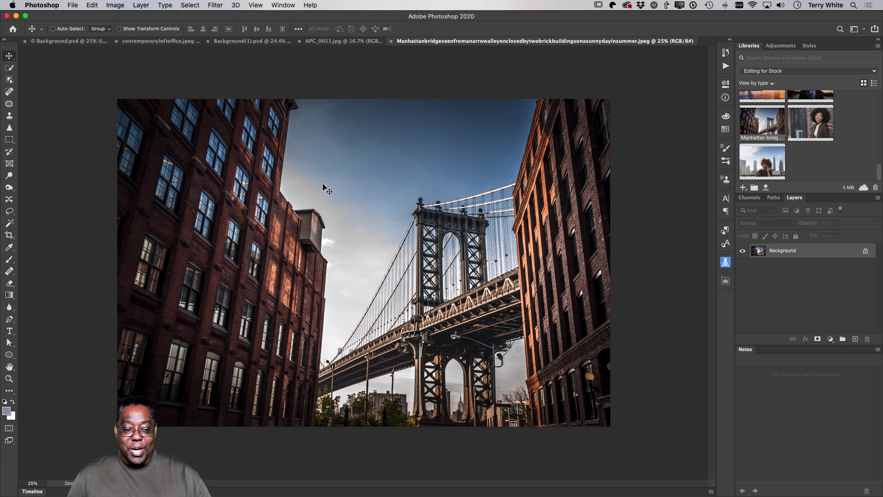
Step: Convert the bridge photo for Smart Filters and correct its perspective with Camera Raw's Auto Upright, keeping Constrain crop on
left_click(215, 5)
left_click(220, 30)
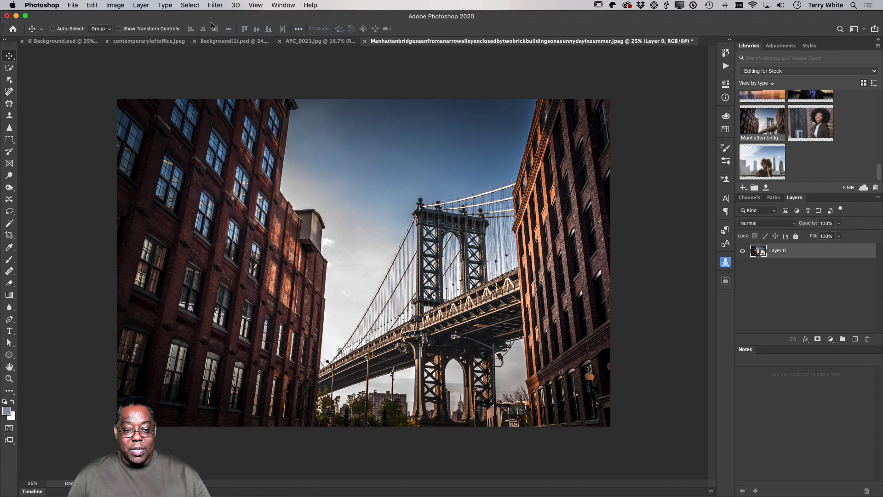
left_click(215, 5)
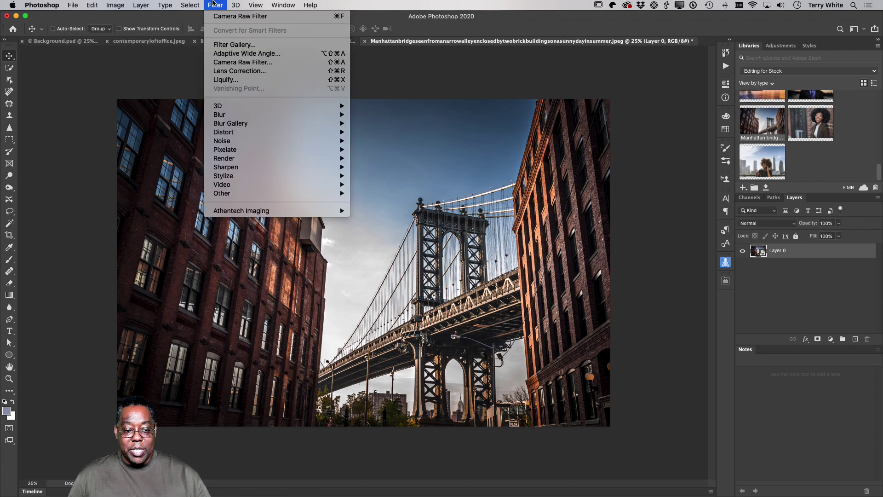
left_click(242, 63)
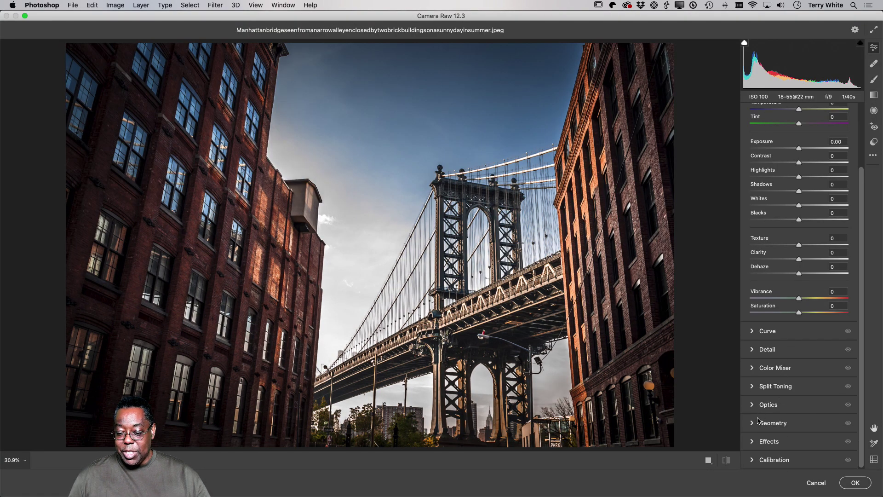
left_click(761, 422)
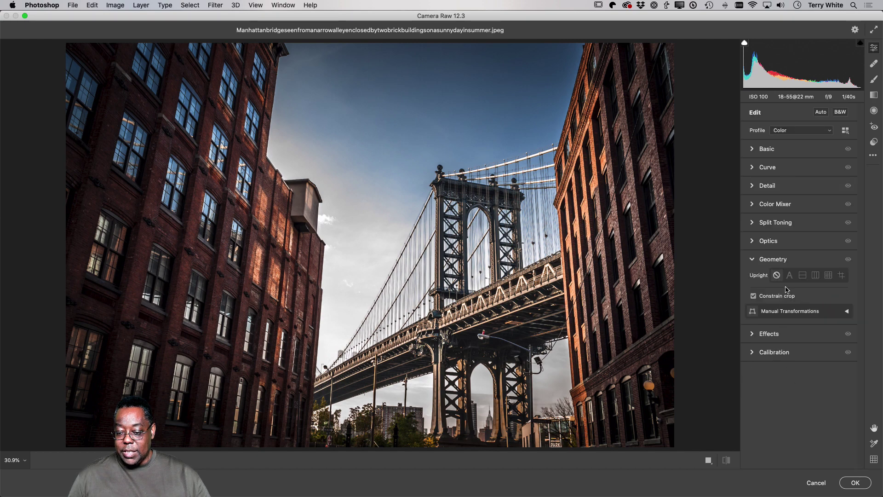
left_click(789, 275)
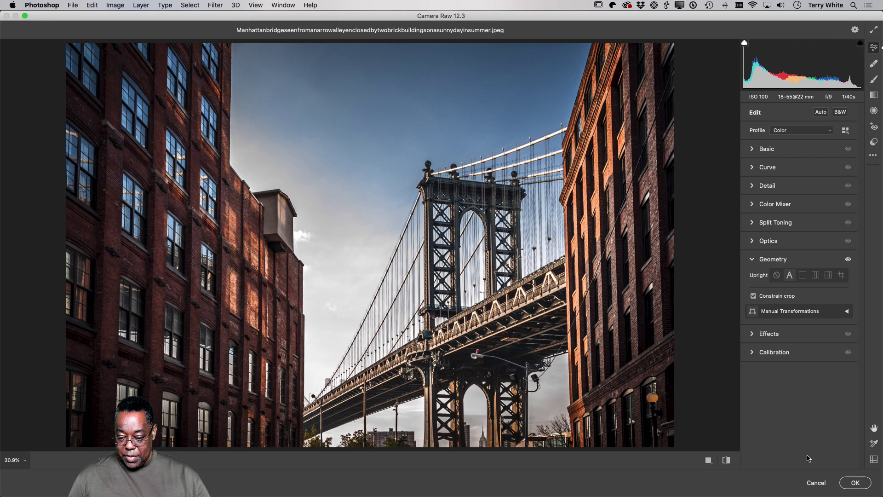
left_click(853, 483)
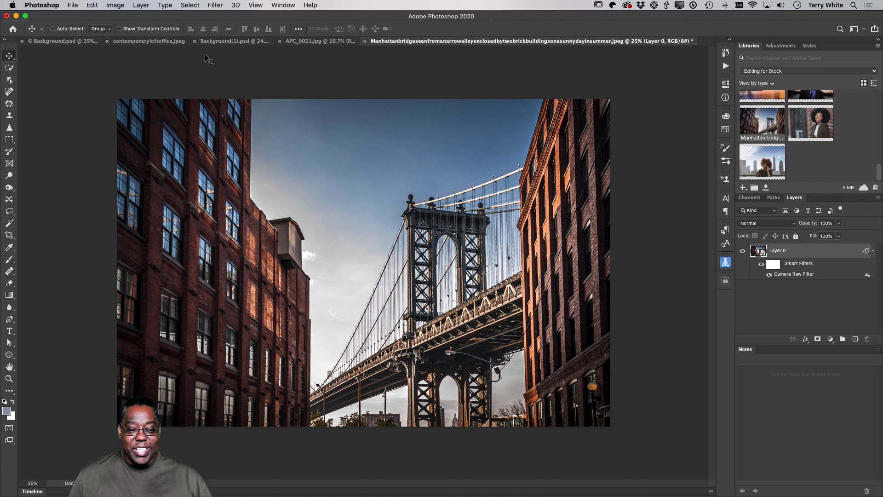
Step: Reopen the bridge layer's Camera Raw smart filter, try Noise Reduction at 17, and discard the change
left_click(216, 5)
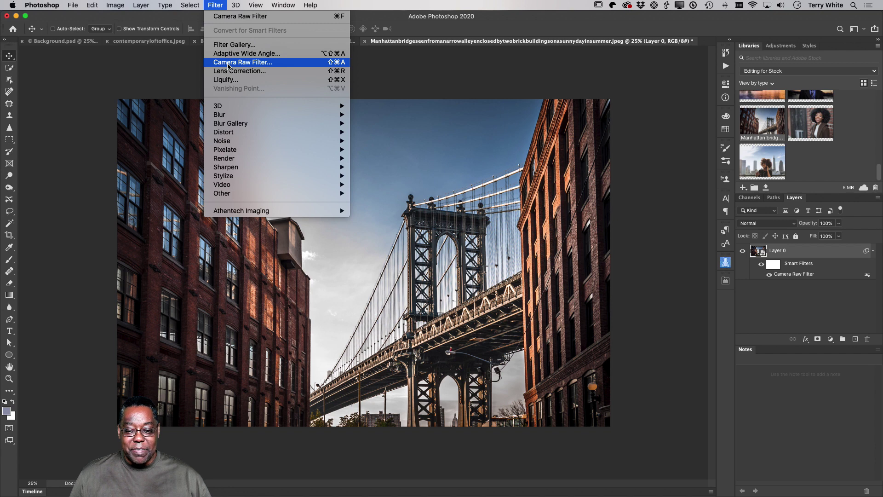
left_click(224, 5)
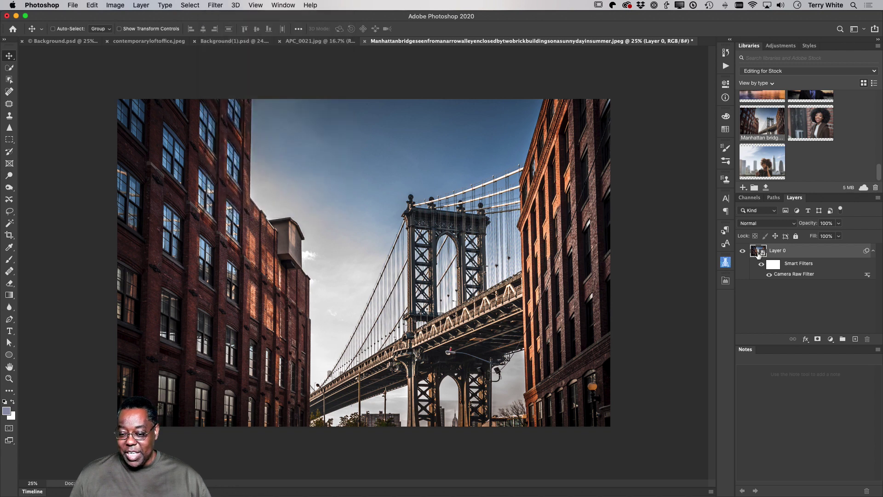
double_click(790, 274)
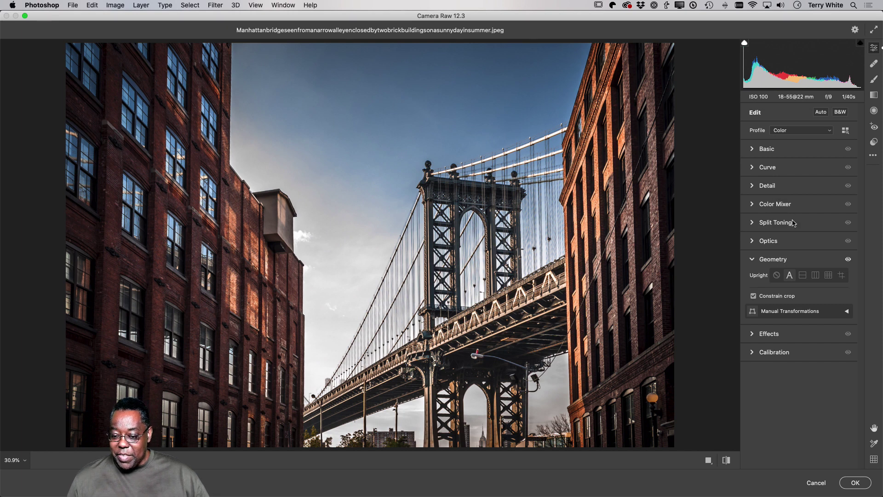
left_click(764, 186)
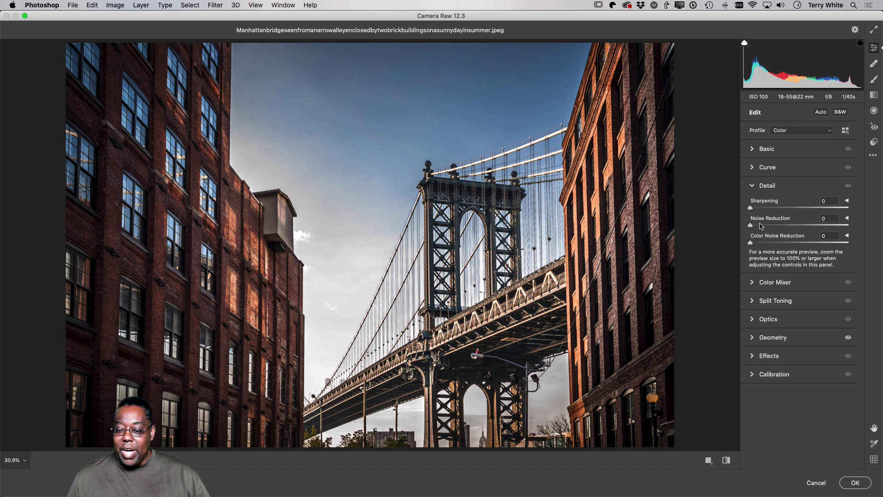
left_click_drag(751, 226, 768, 227)
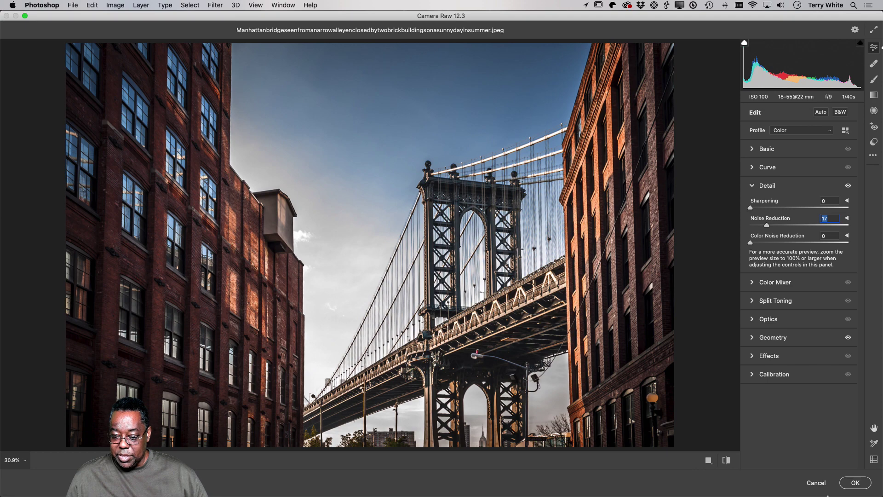
left_click(814, 482)
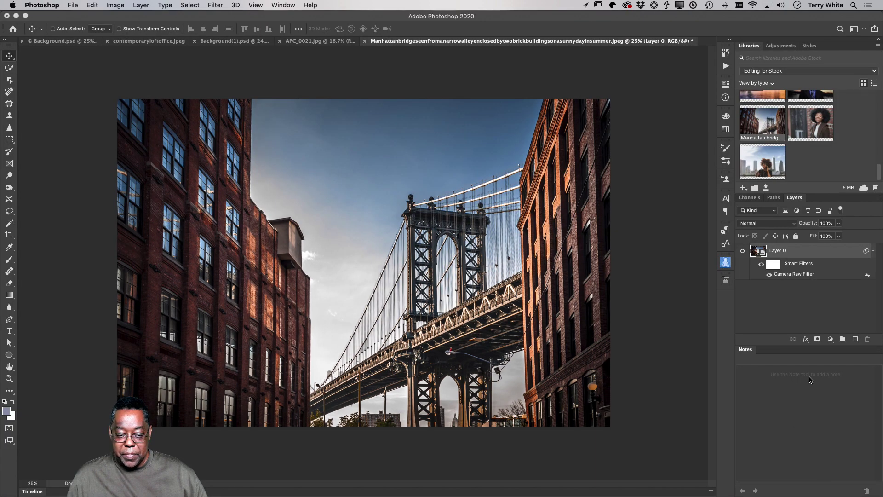